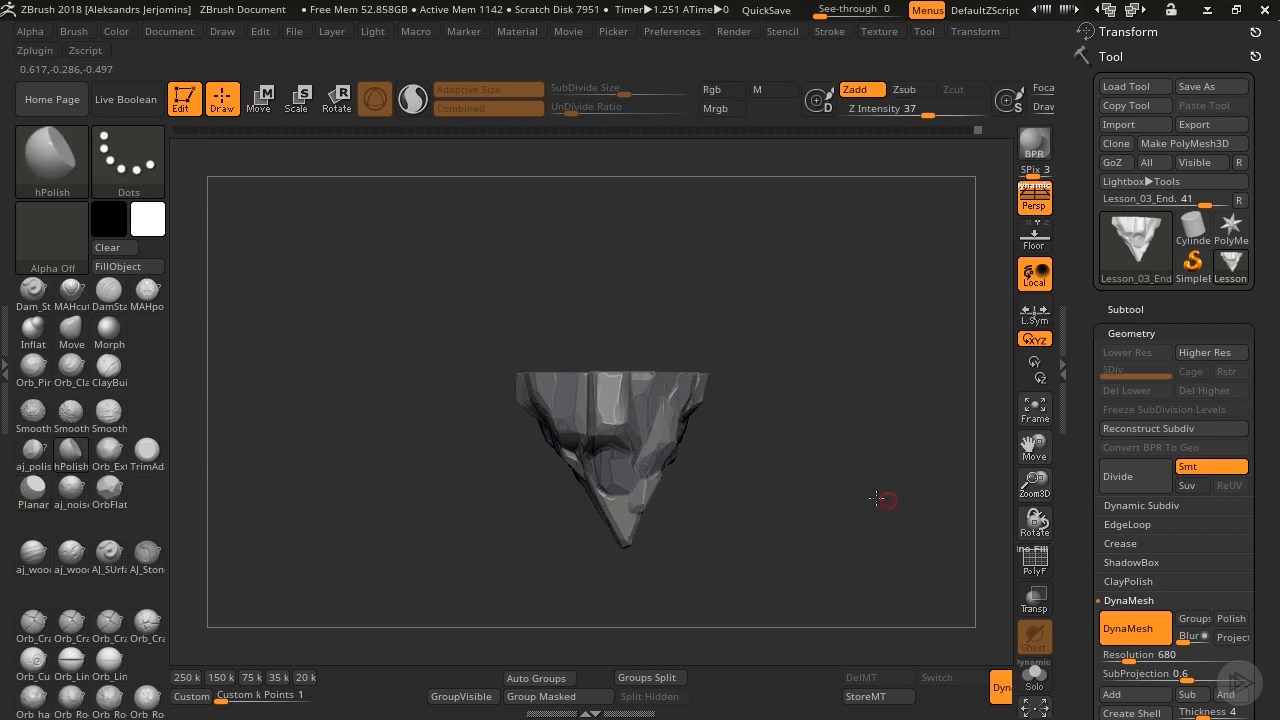
Assign the square Alpha 28 to the hPolish brush.
drag(884, 502, 832, 494)
drag(1035, 480, 937, 450)
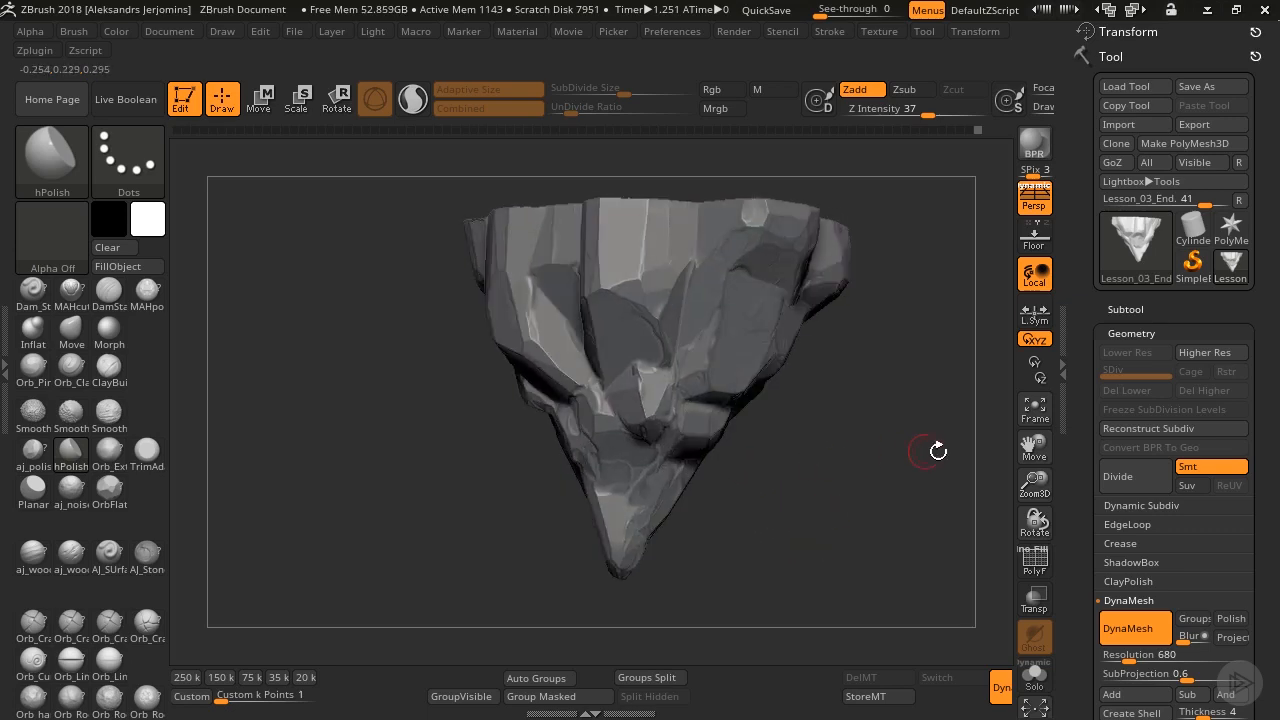
drag(1035, 478, 1037, 512)
mouse_move(1031, 442)
mouse_down()
mouse_move(964, 545)
mouse_move(889, 517)
mouse_move(955, 526)
mouse_up()
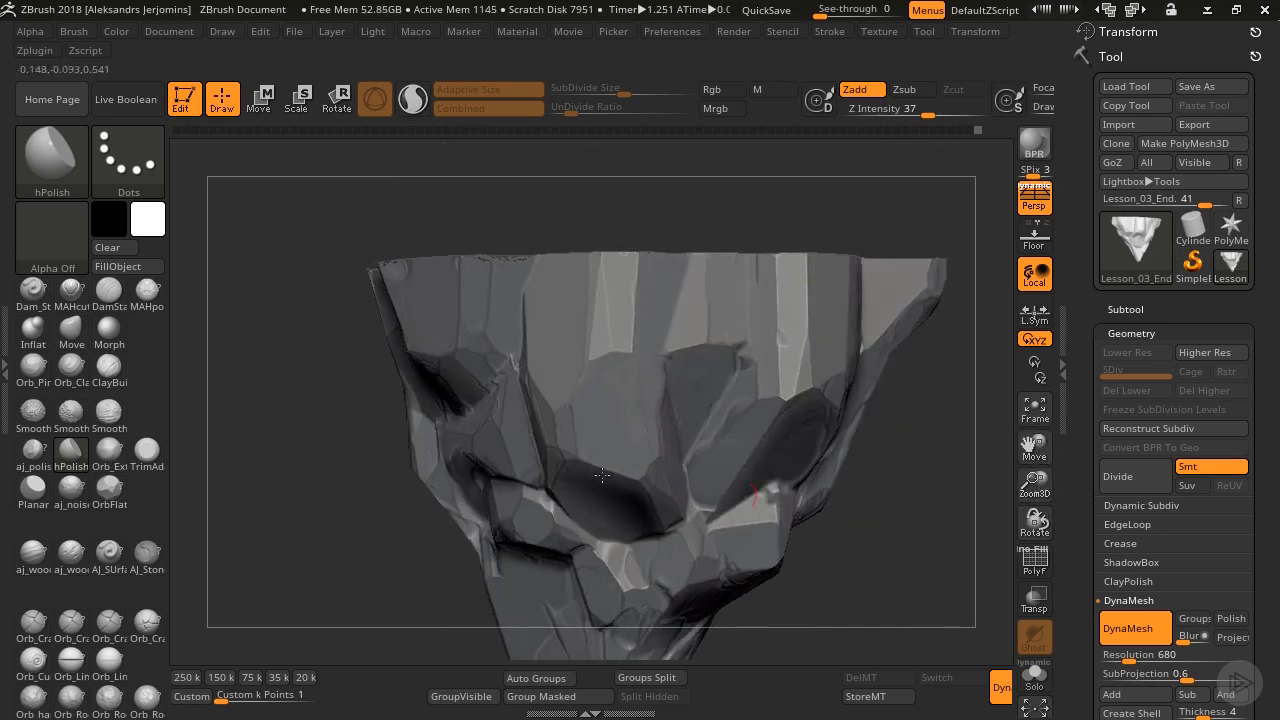
click(52, 230)
click(303, 262)
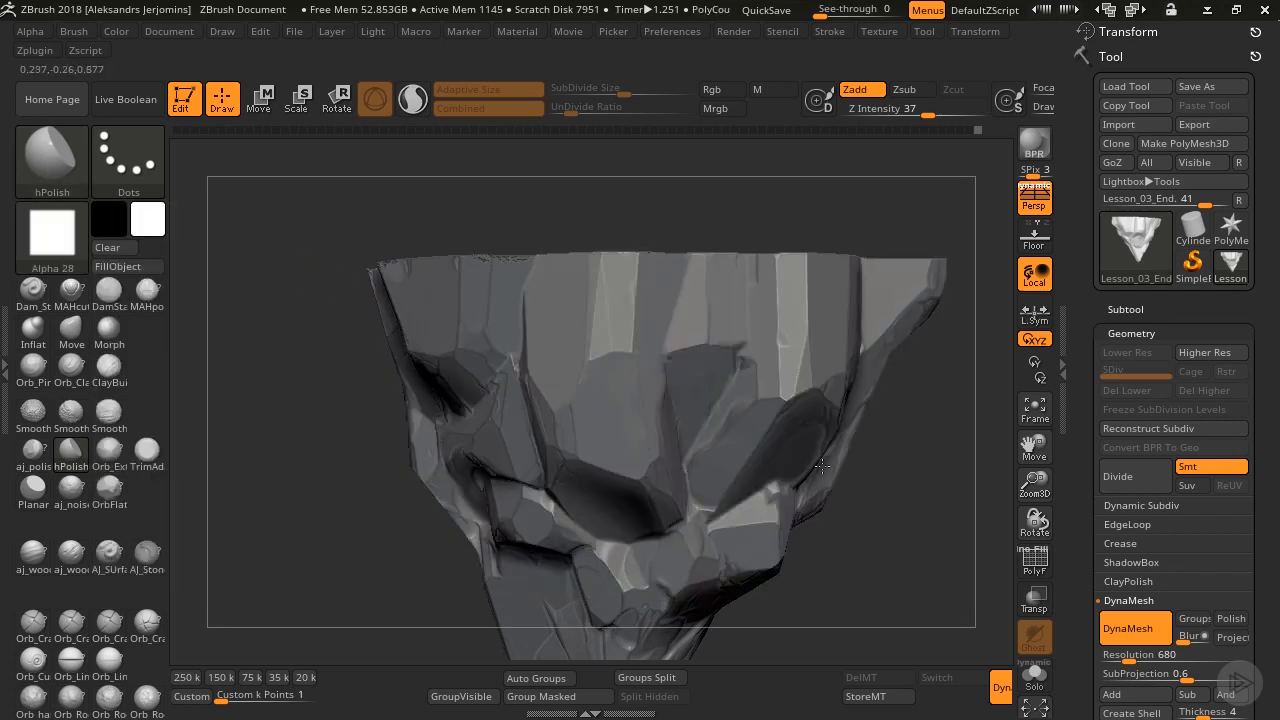
Polish the slanted facet beside the dark triangular recess in the rock's upper half with the hPolish brush.
drag(947, 452, 623, 289)
drag(1034, 485, 1034, 545)
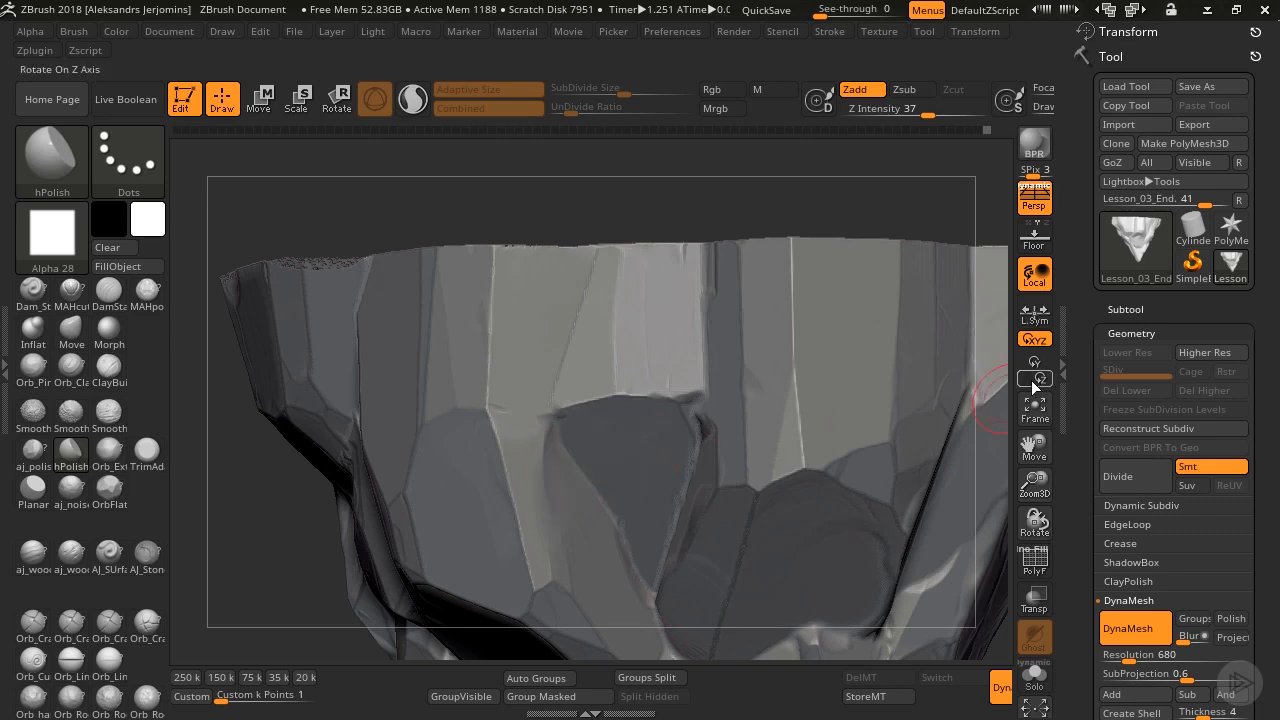
drag(1035, 448, 835, 264)
drag(894, 489, 950, 490)
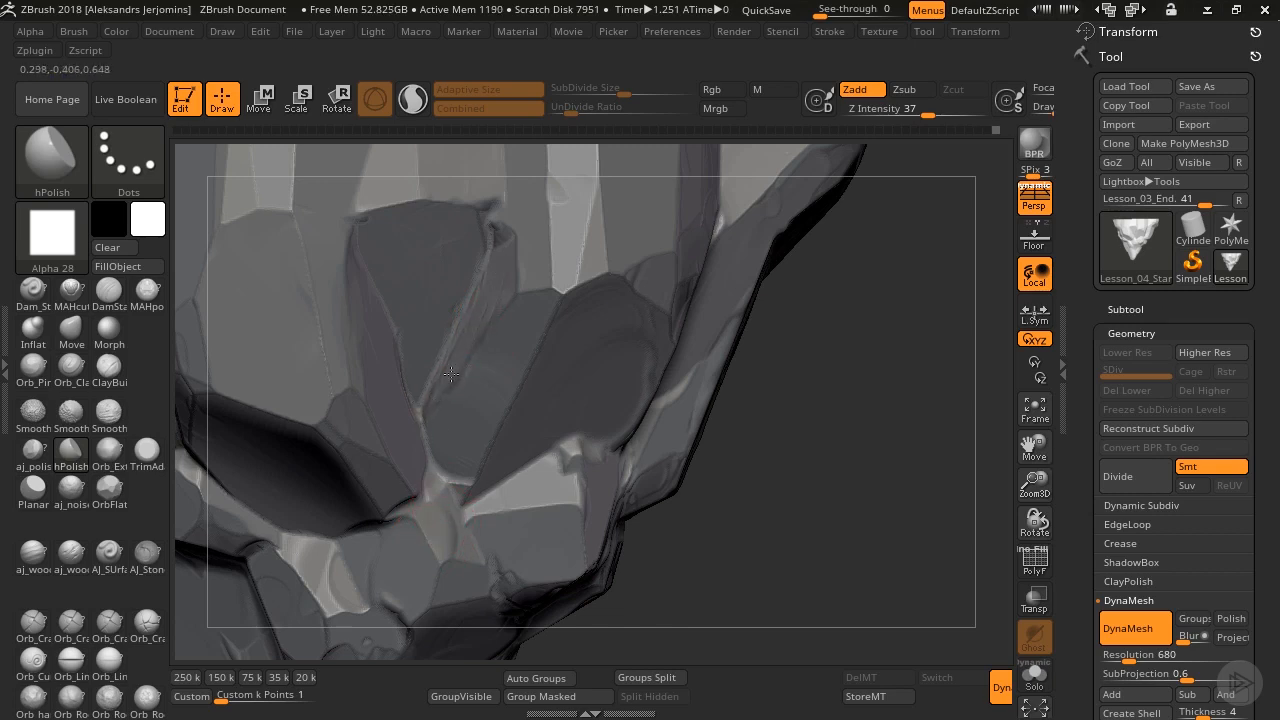
drag(745, 499, 665, 498)
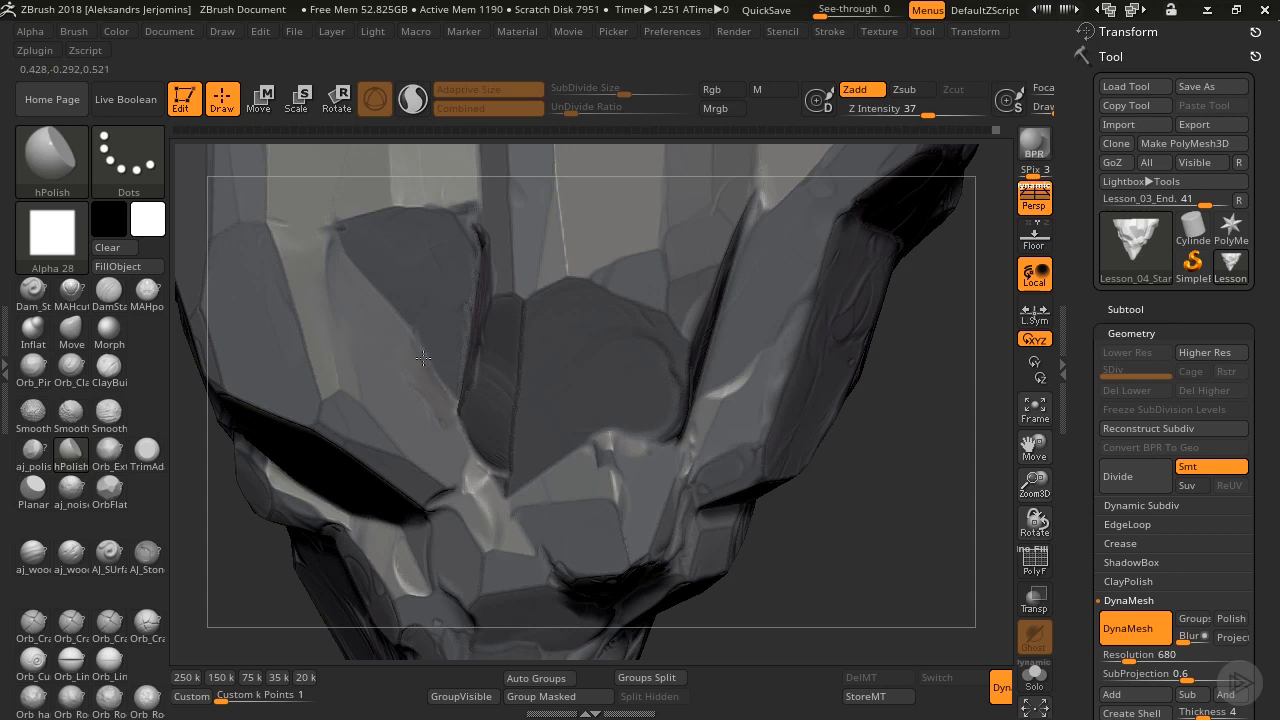
key(backslash)
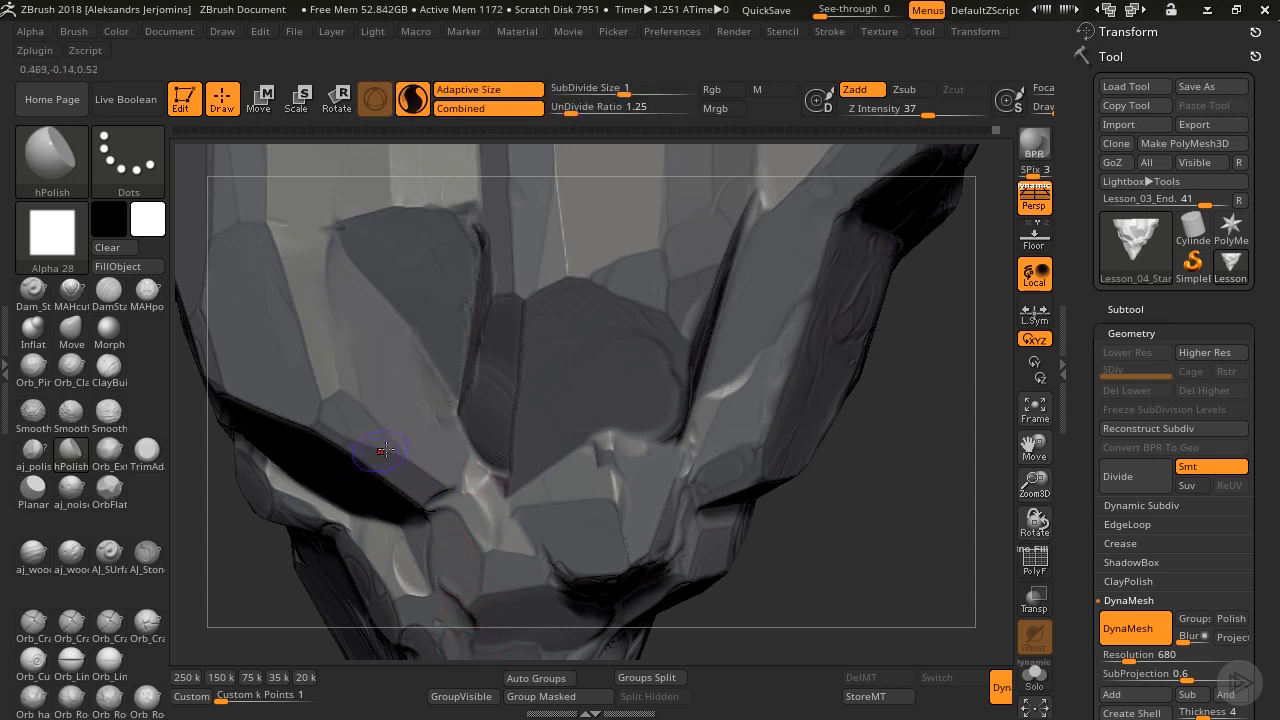
drag(424, 442, 400, 345)
drag(388, 342, 390, 370)
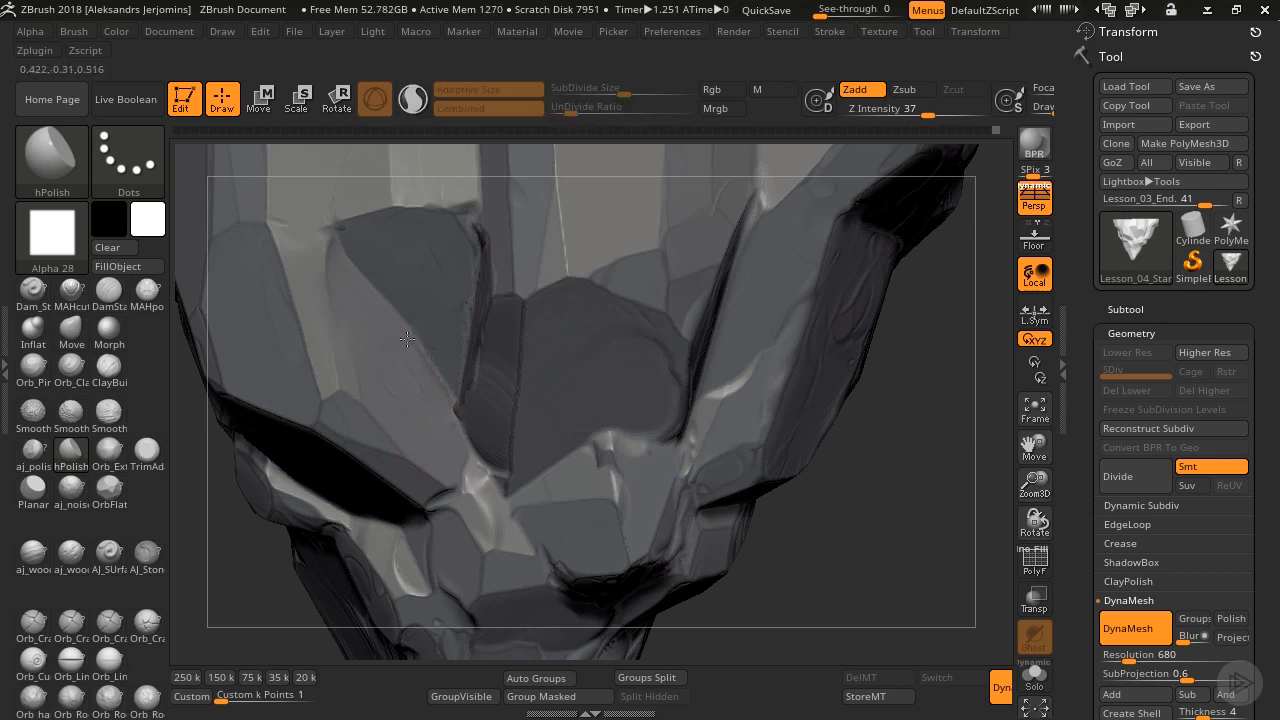
Polish the pointed facet at the middle of the rock and the ridge rising beside it with hPolish.
drag(843, 560, 866, 529)
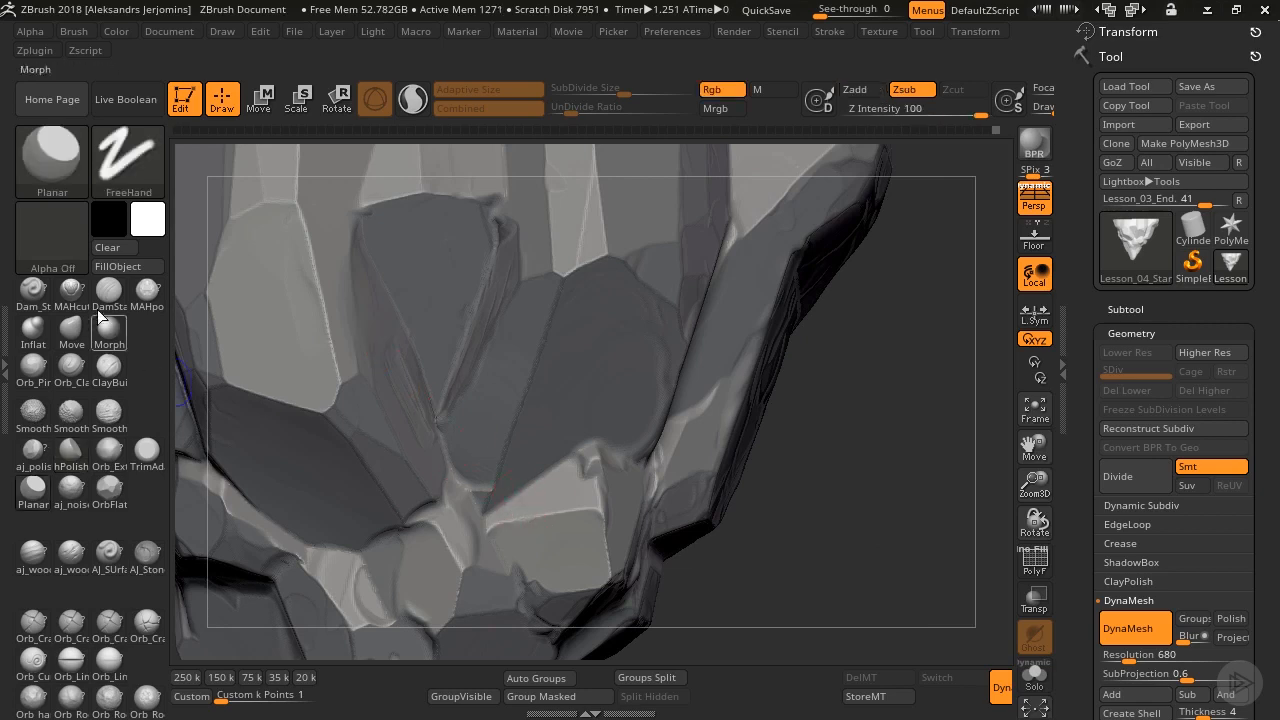
mouse_move(1012, 409)
mouse_down()
mouse_move(951, 360)
mouse_move(617, 423)
mouse_up()
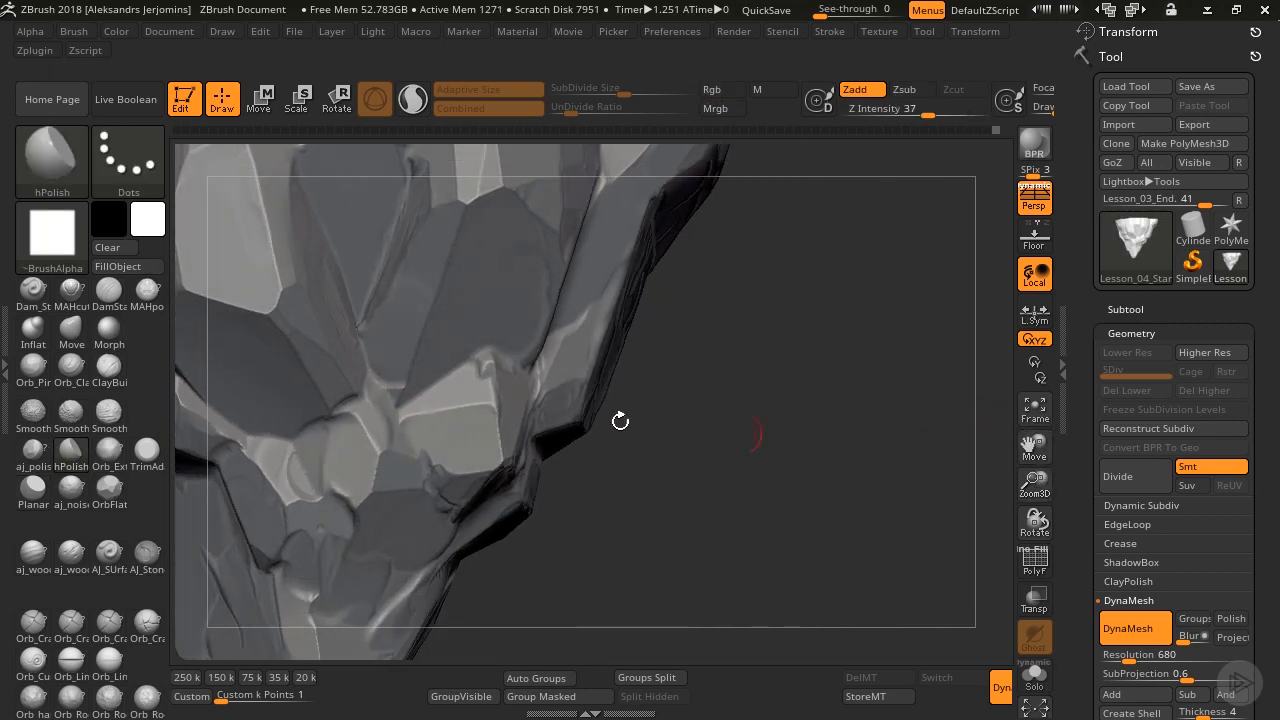
mouse_move(468, 378)
mouse_down()
mouse_move(503, 380)
mouse_move(478, 396)
mouse_move(474, 366)
mouse_move(491, 378)
mouse_move(491, 356)
mouse_up()
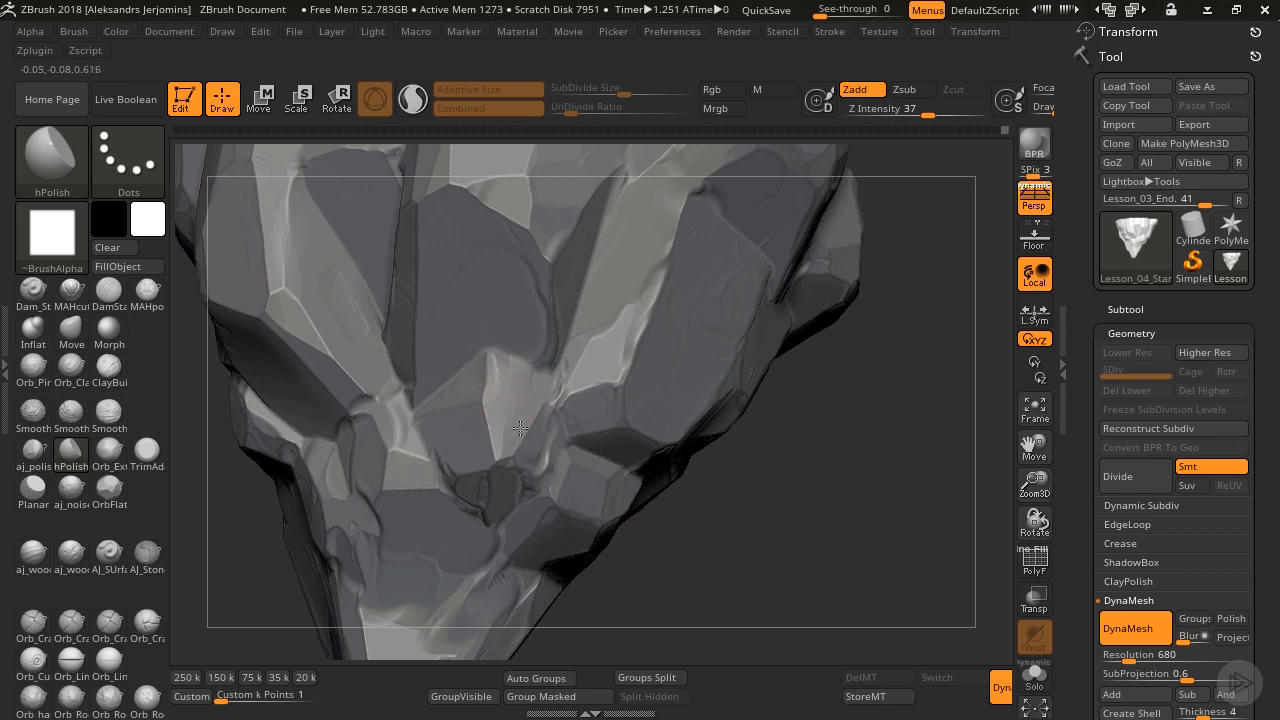
drag(571, 343, 564, 377)
drag(548, 376, 550, 386)
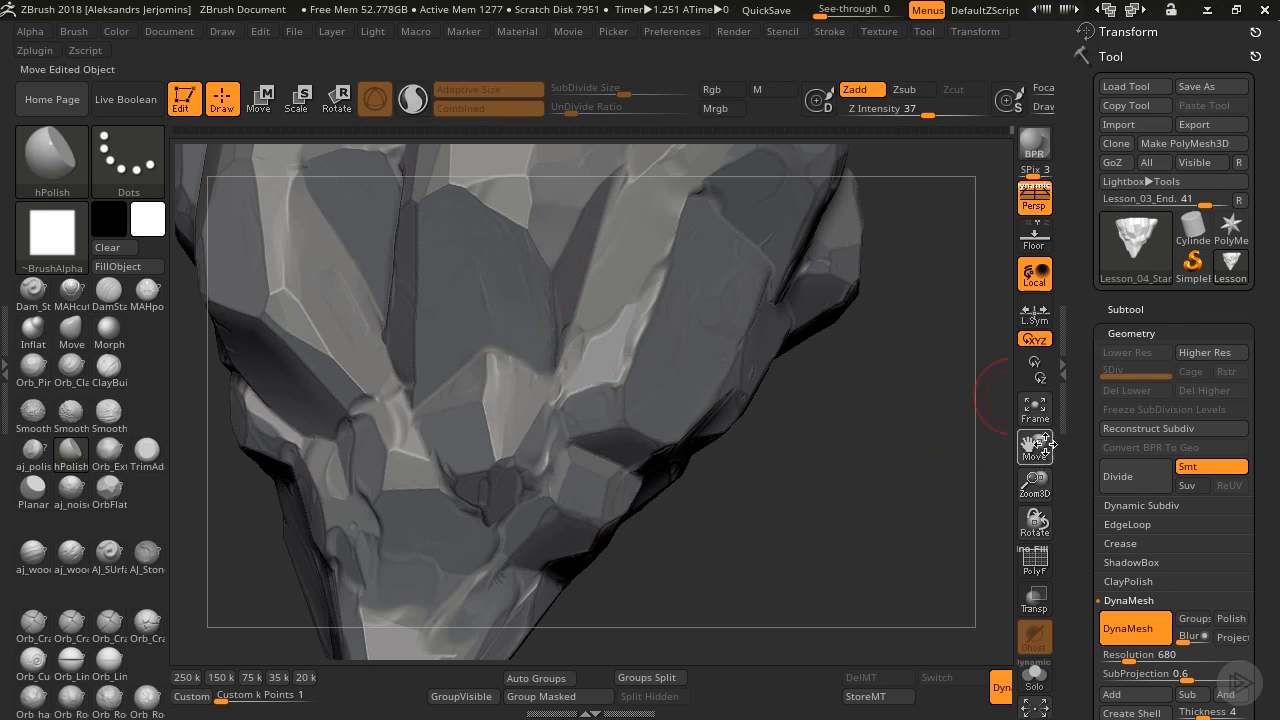
Sharpen the tall vertical edge below the top rim and flatten the large slanted facet beside it with hPolish.
drag(1036, 447, 1030, 662)
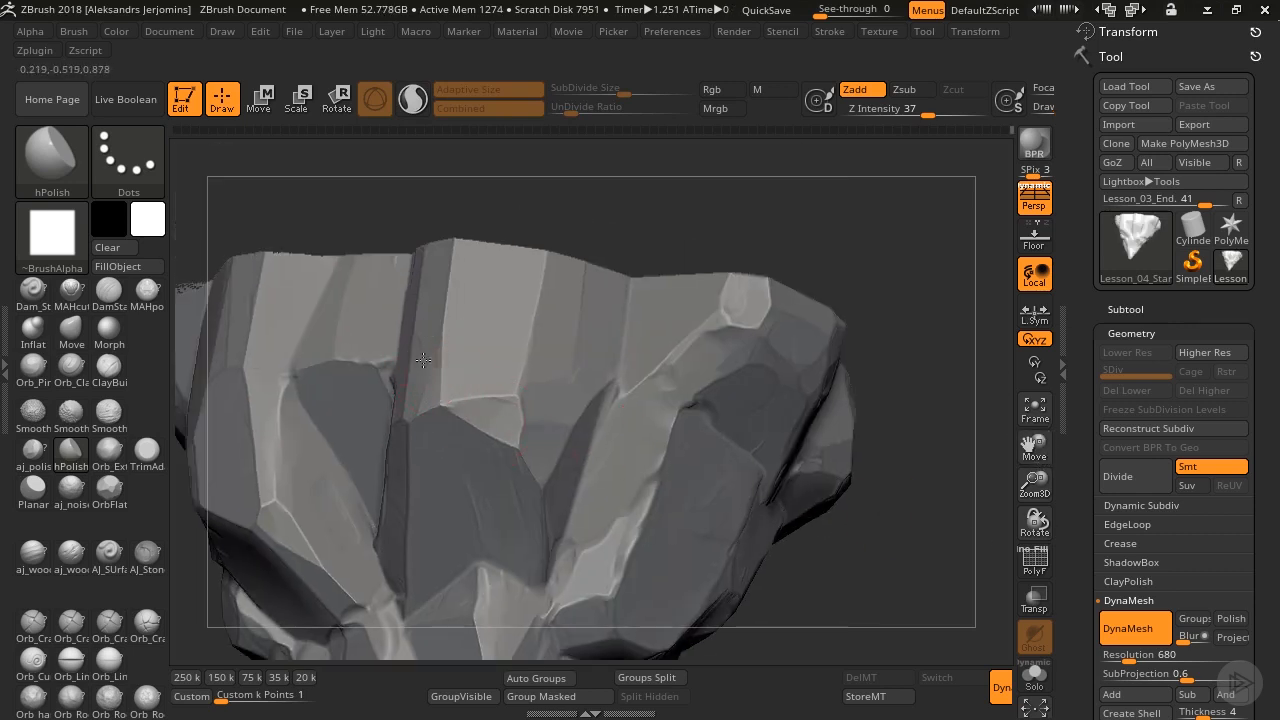
drag(423, 360, 418, 290)
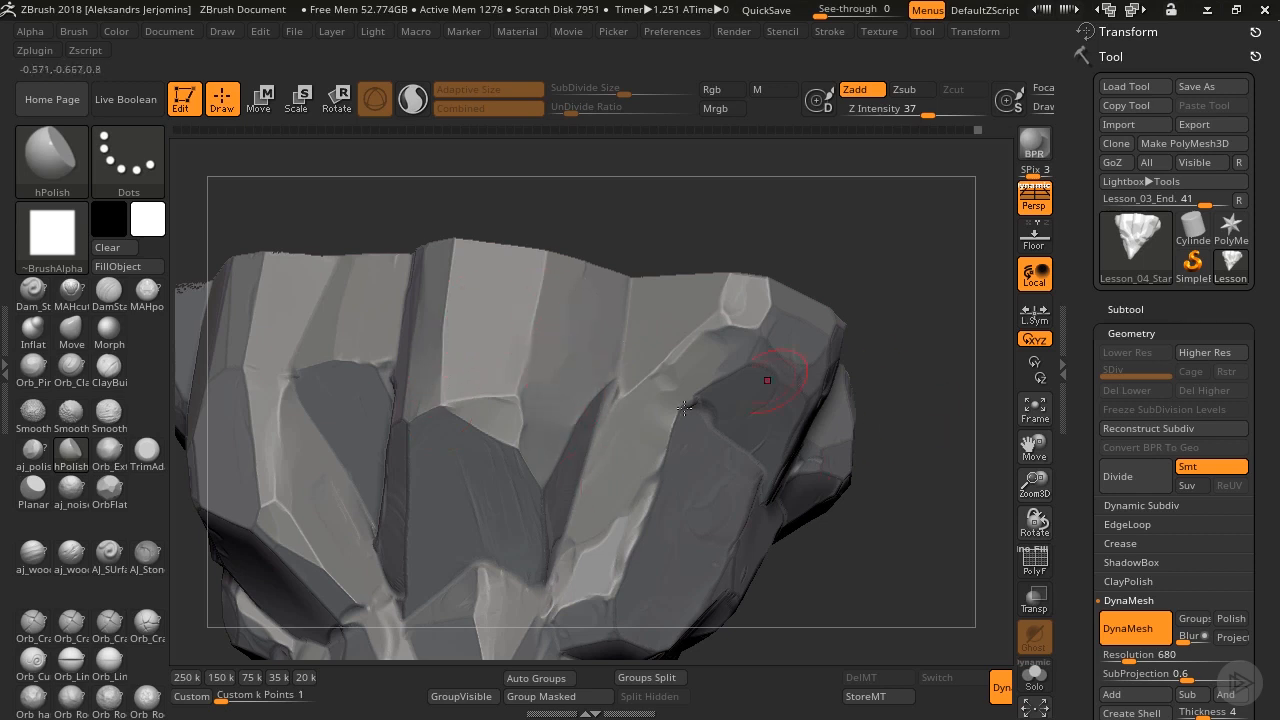
mouse_move(684, 408)
mouse_down()
mouse_move(738, 322)
mouse_move(618, 538)
mouse_move(565, 568)
mouse_move(610, 545)
mouse_up()
key(f)
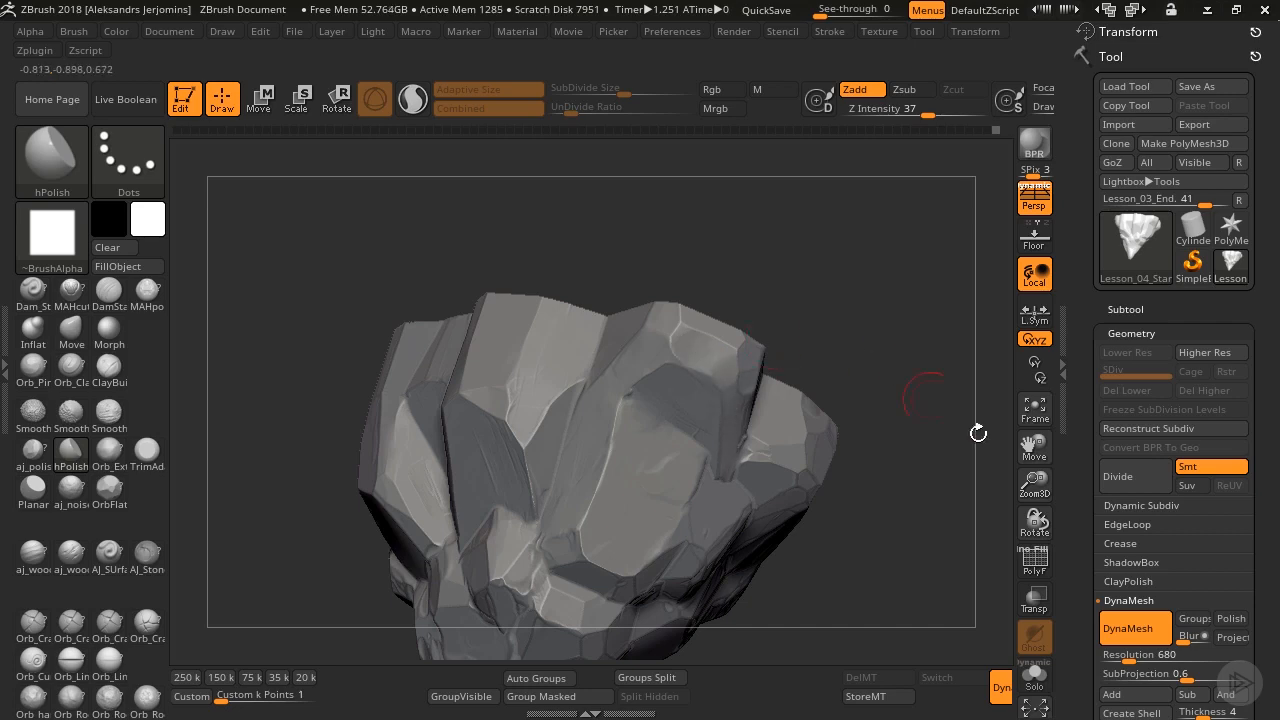
Polish the large side plane and the broken facets around the dark crevice on the rock's flank.
mouse_move(974, 431)
mouse_down()
mouse_move(1046, 423)
mouse_move(625, 315)
mouse_move(662, 336)
mouse_move(648, 364)
mouse_move(669, 377)
mouse_up()
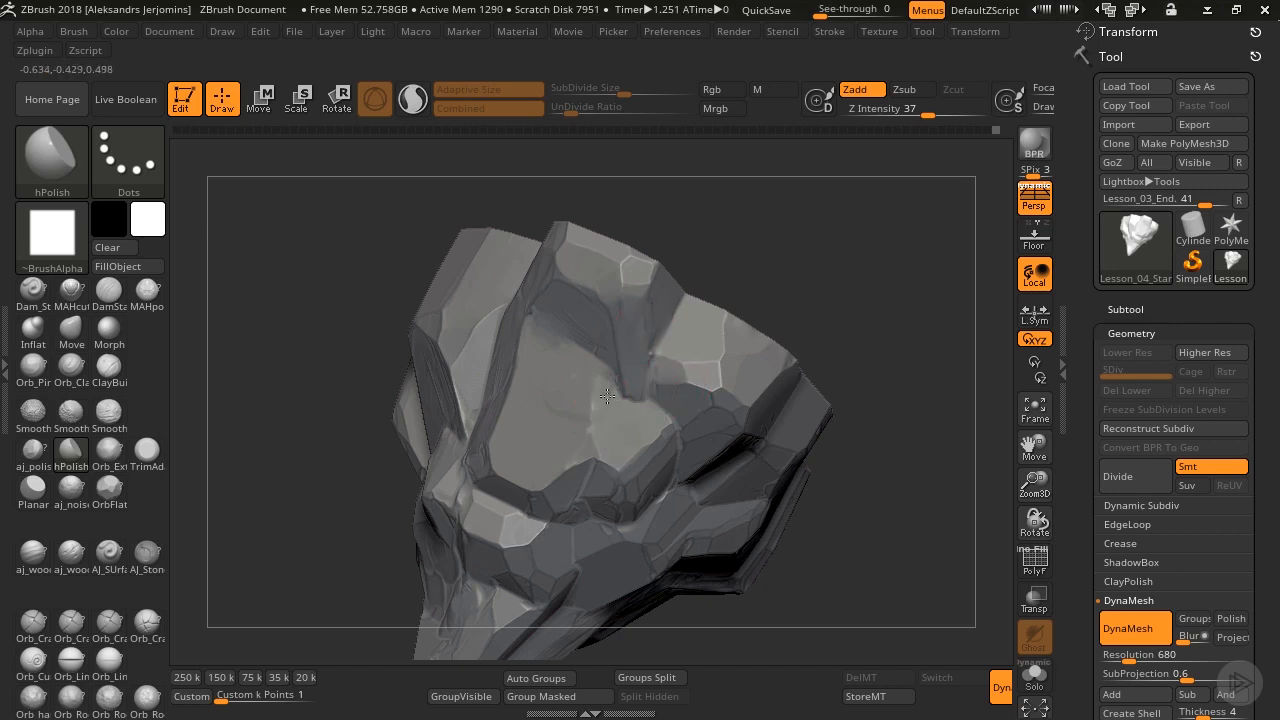
drag(1035, 447, 1014, 362)
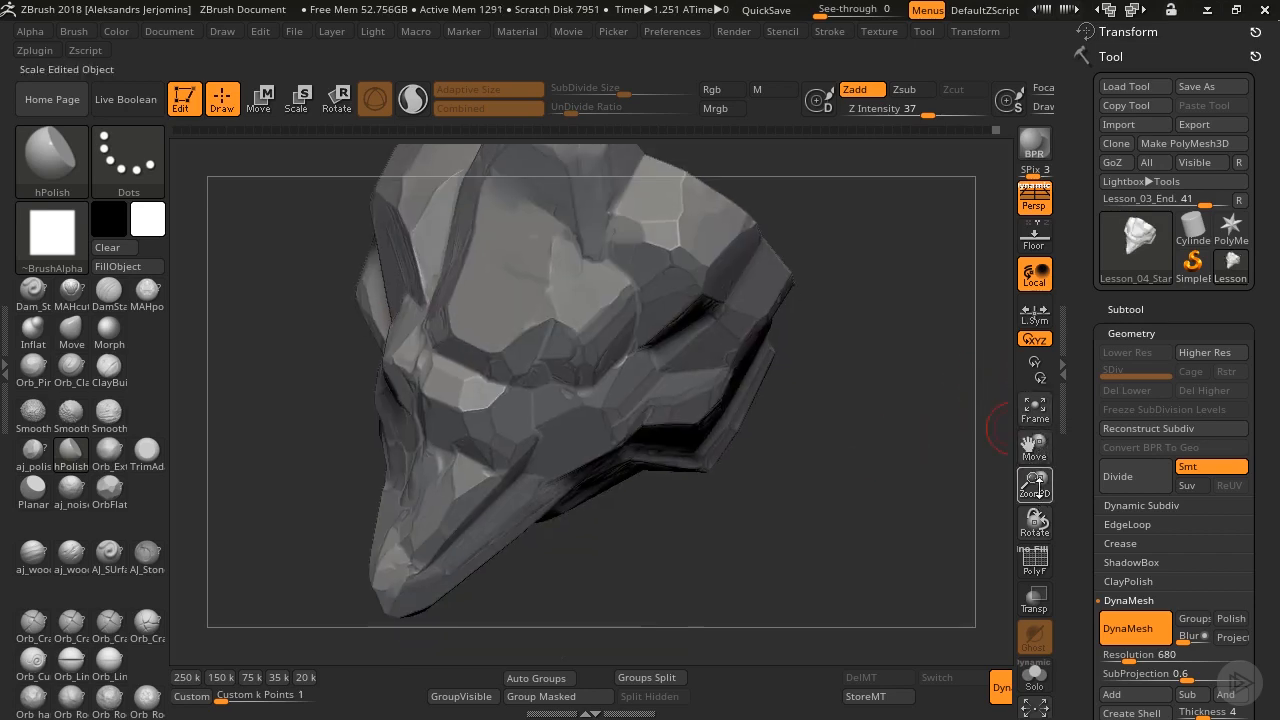
drag(1036, 485, 1036, 528)
drag(1035, 447, 925, 498)
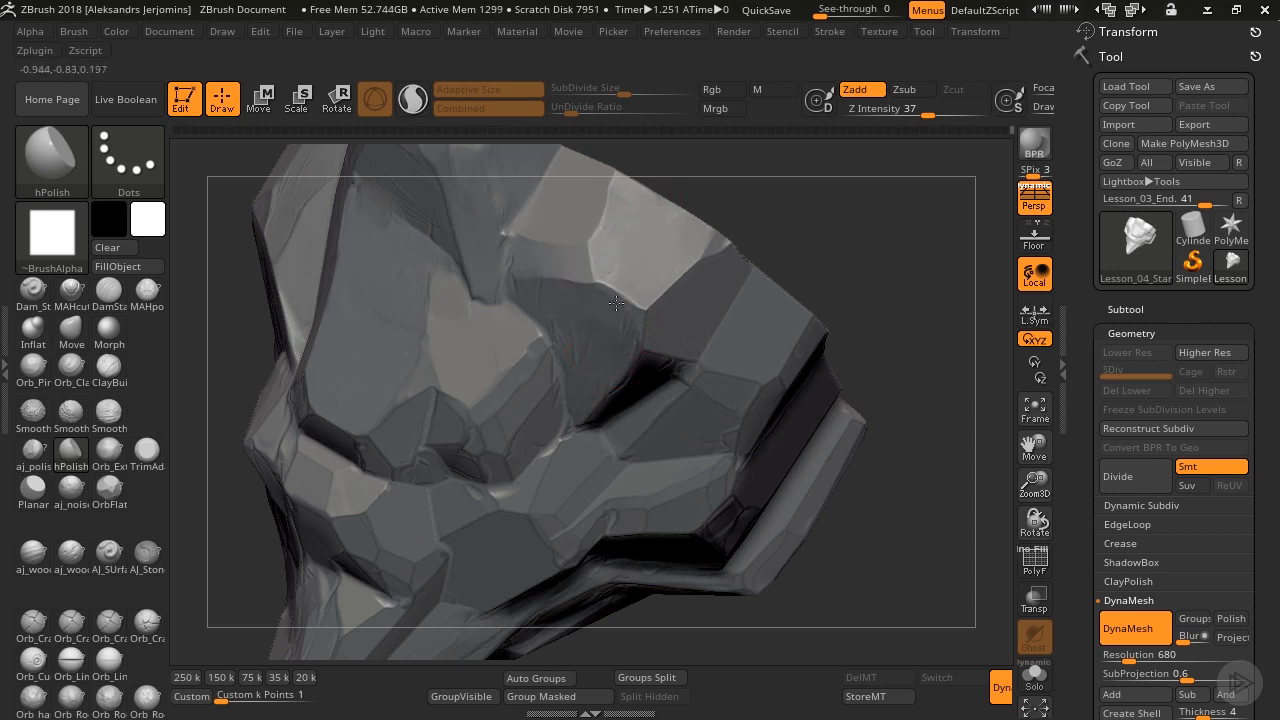
alt+drag(1021, 491, 920, 440)
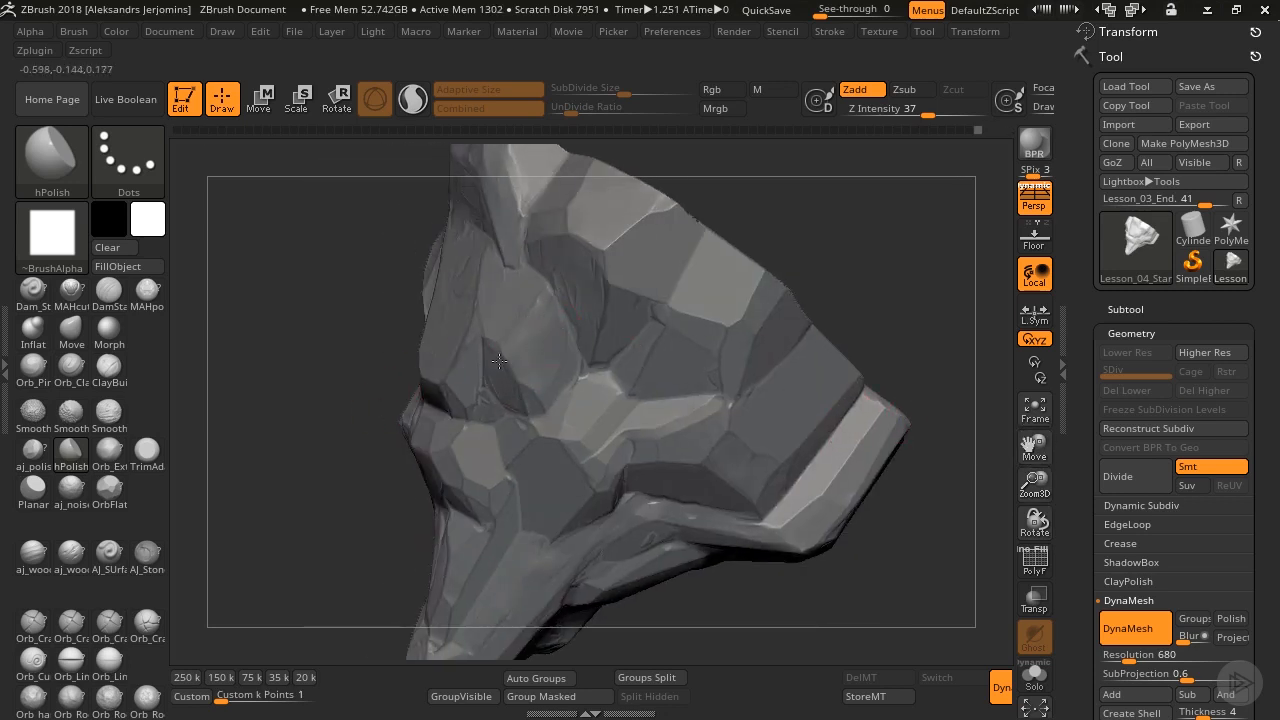
drag(830, 253, 650, 360)
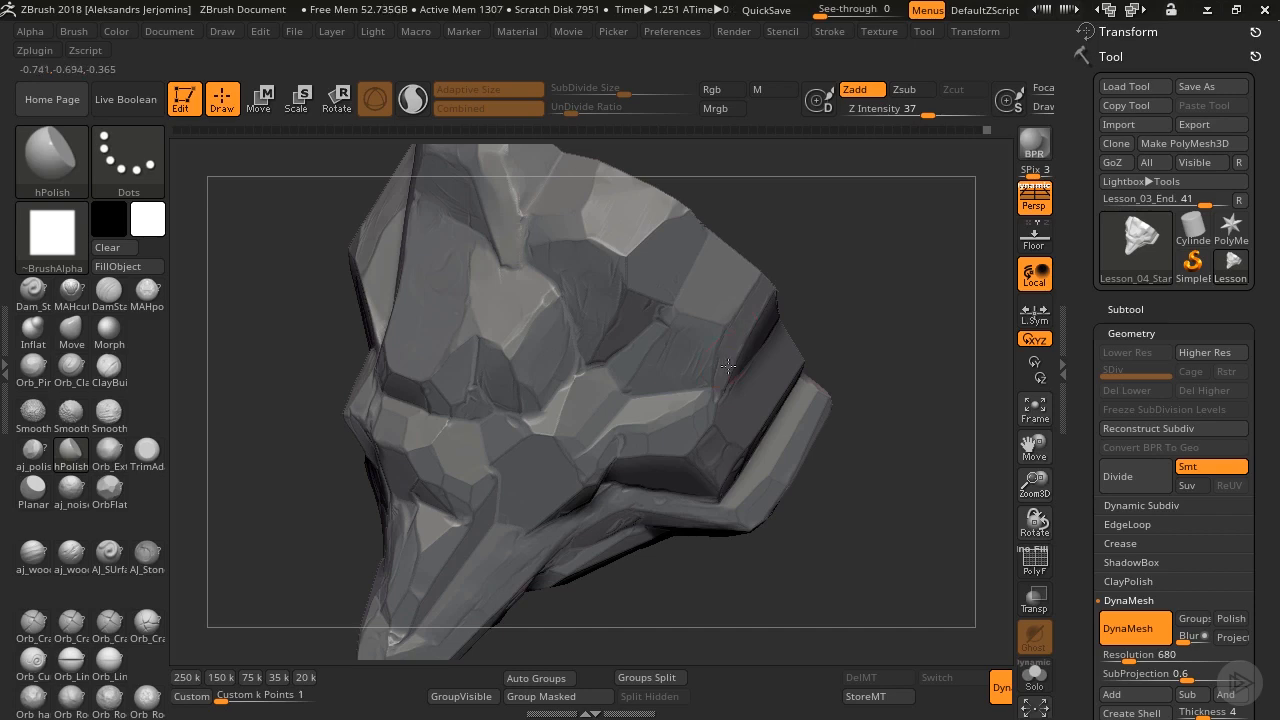
Flatten the facet above the lower tip with the Planar brush and polish the small bumps above it with hPolish.
drag(917, 396, 971, 389)
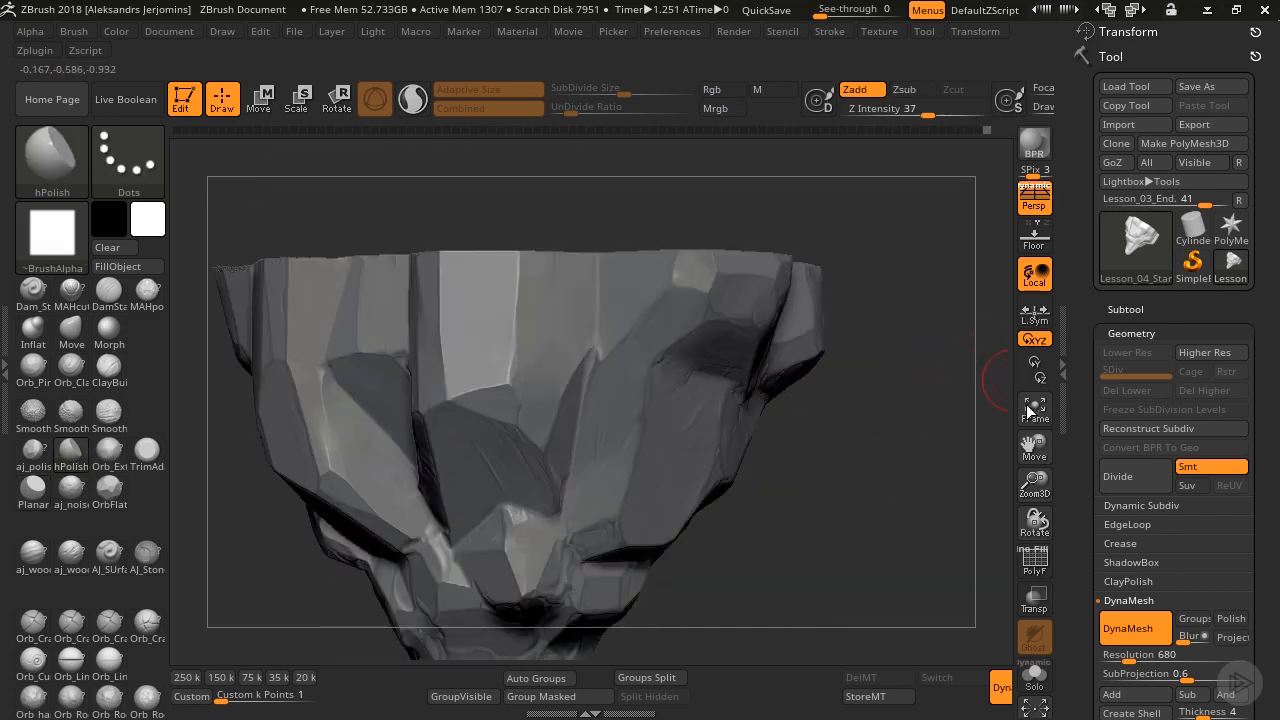
mouse_move(1034, 447)
mouse_down()
mouse_move(1022, 328)
mouse_move(980, 420)
mouse_move(588, 344)
mouse_up()
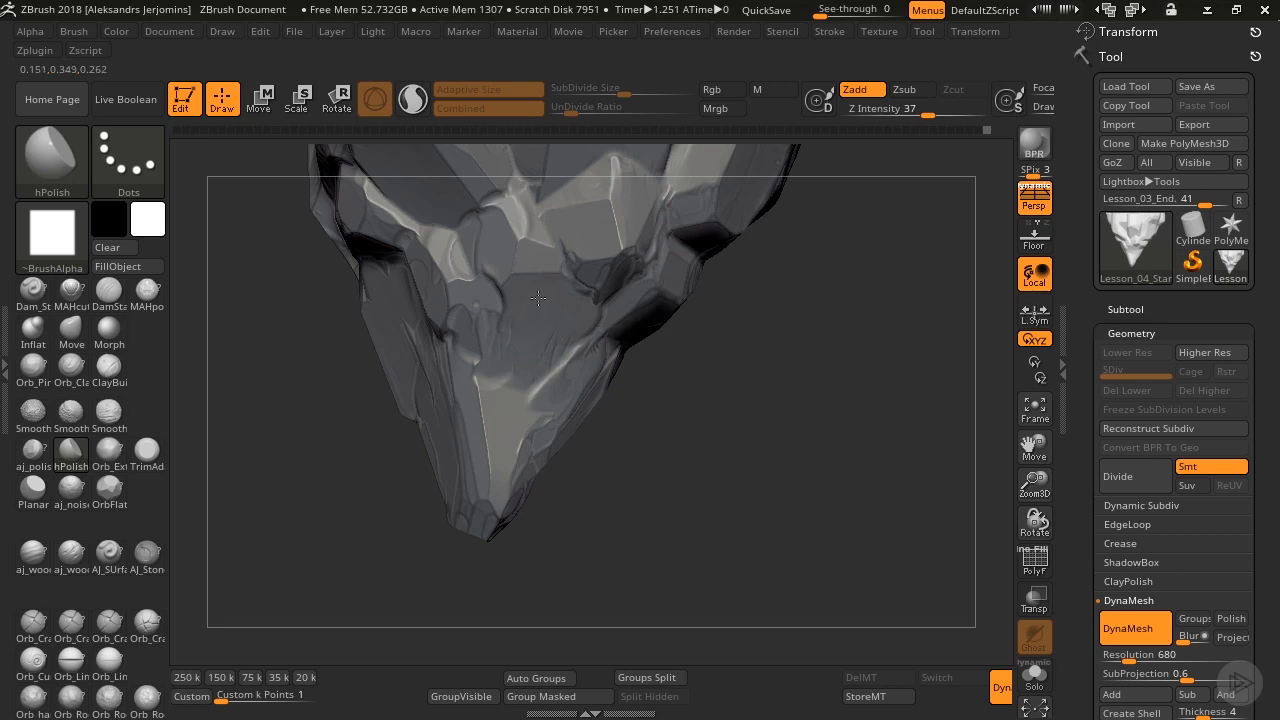
key(2)
mouse_move(543, 335)
mouse_down()
mouse_move(537, 374)
mouse_move(532, 342)
mouse_move(516, 394)
mouse_up()
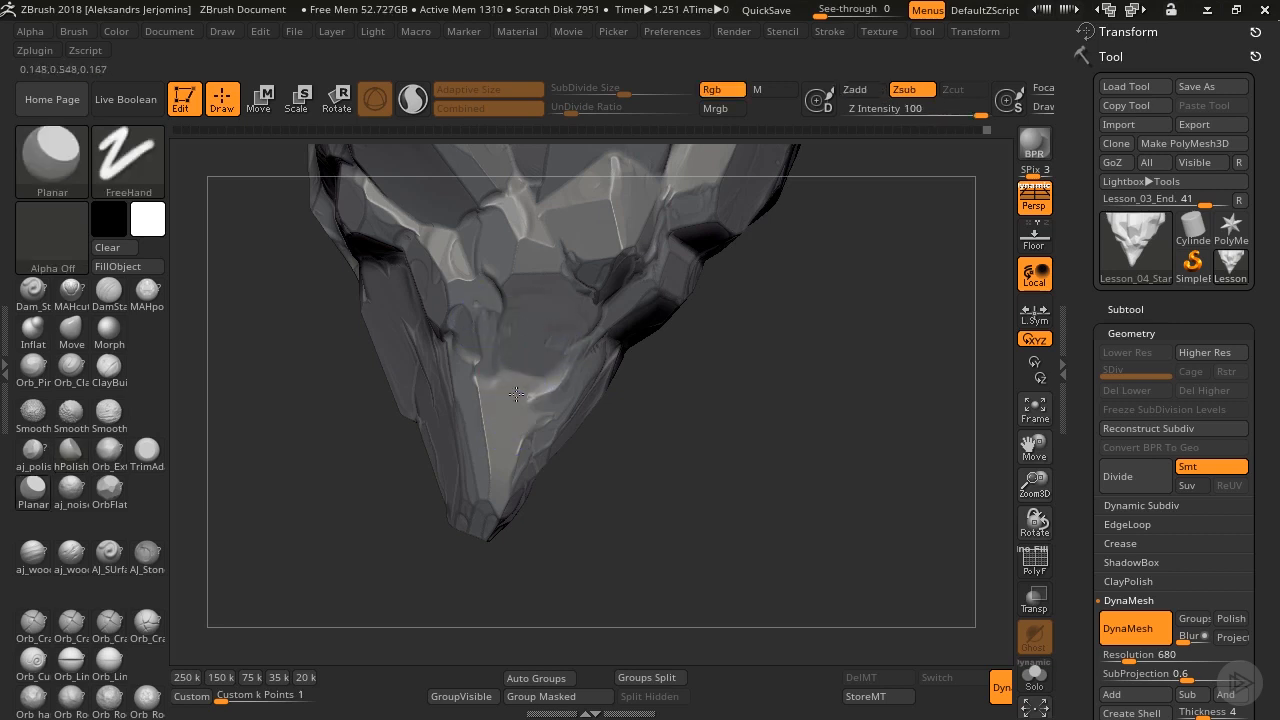
key(1)
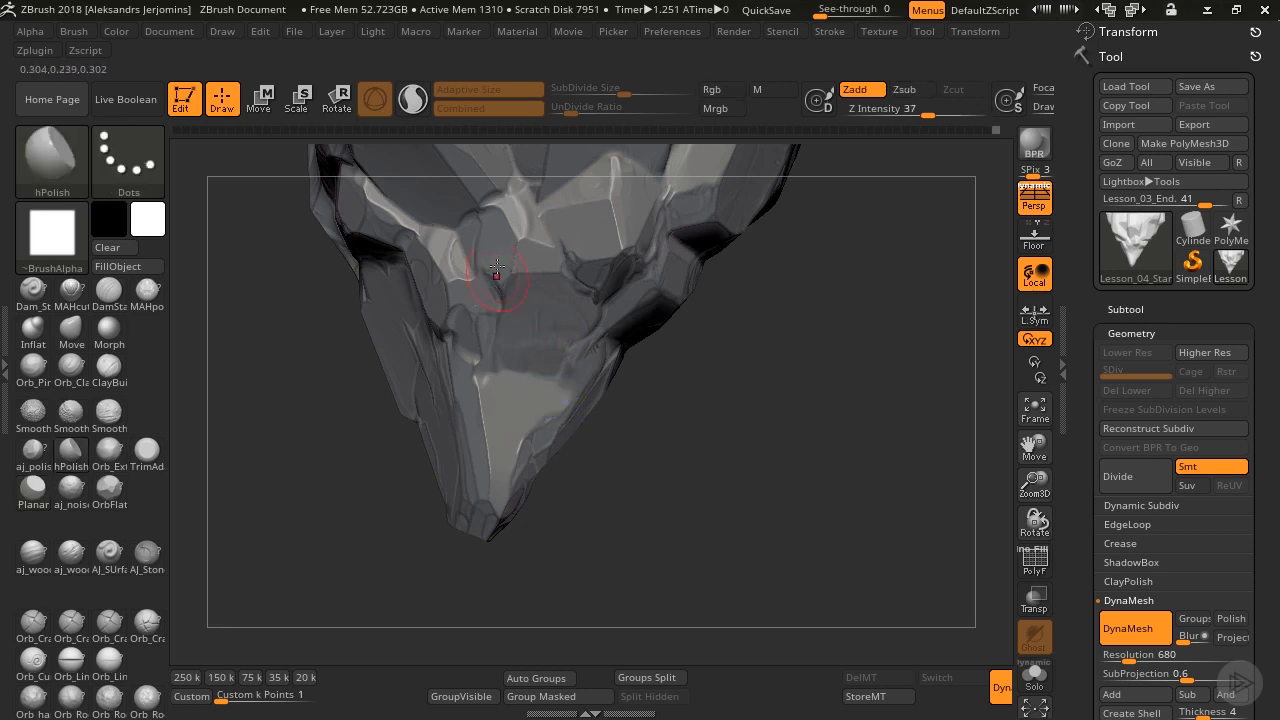
mouse_move(475, 246)
mouse_down()
mouse_move(463, 350)
mouse_move(471, 305)
mouse_move(486, 281)
mouse_move(493, 292)
mouse_up()
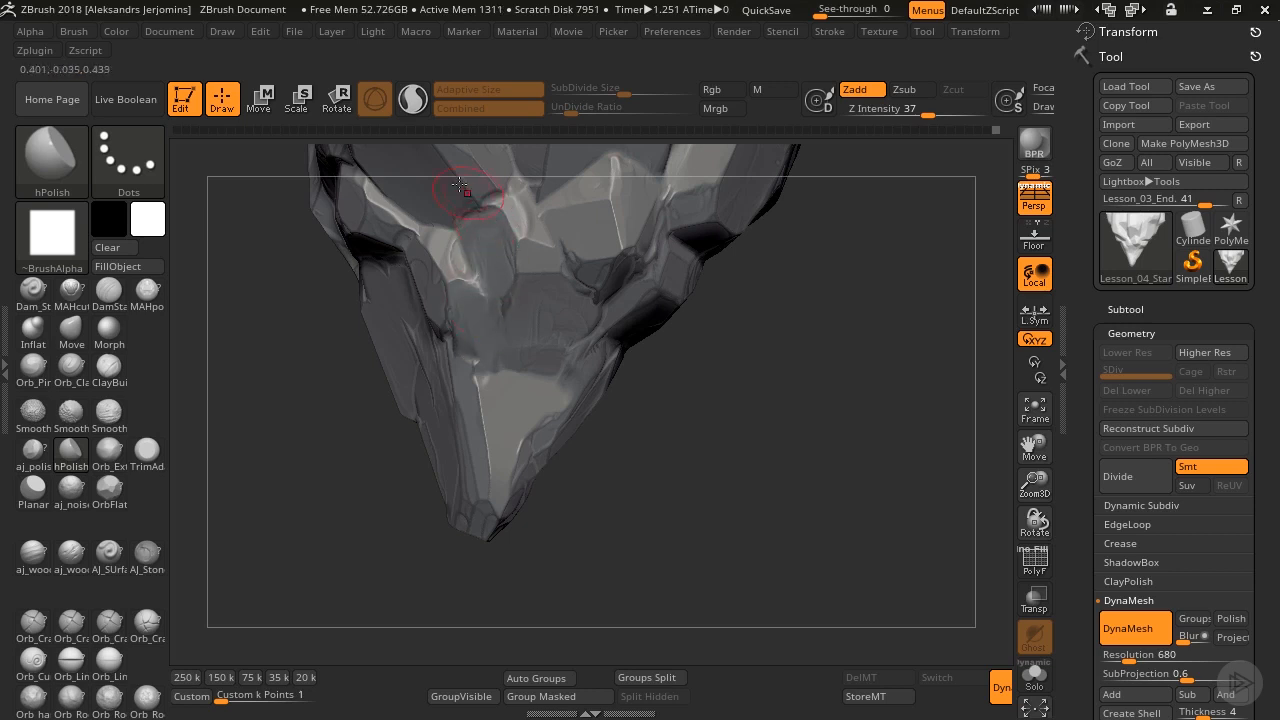
Polish the slanted facet and clean up the notched ledge under the bright vertical face near the top rim.
click(1034, 408)
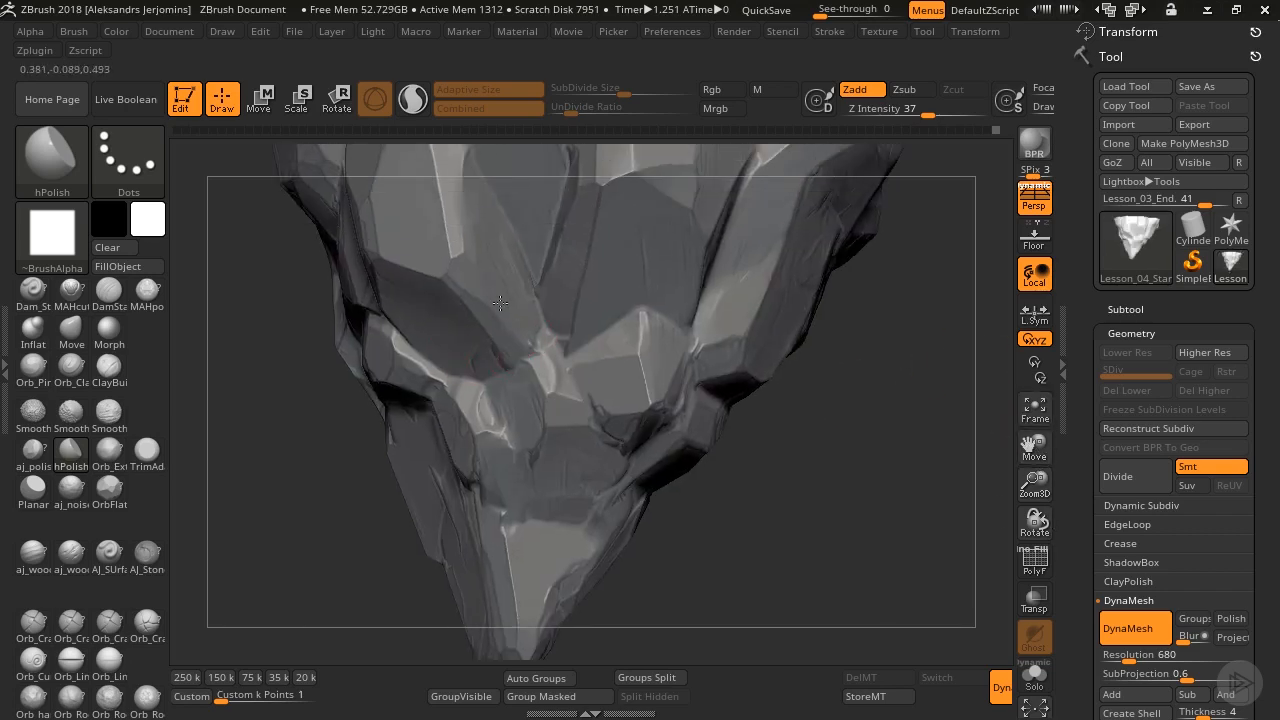
drag(1035, 449, 981, 628)
drag(763, 554, 743, 531)
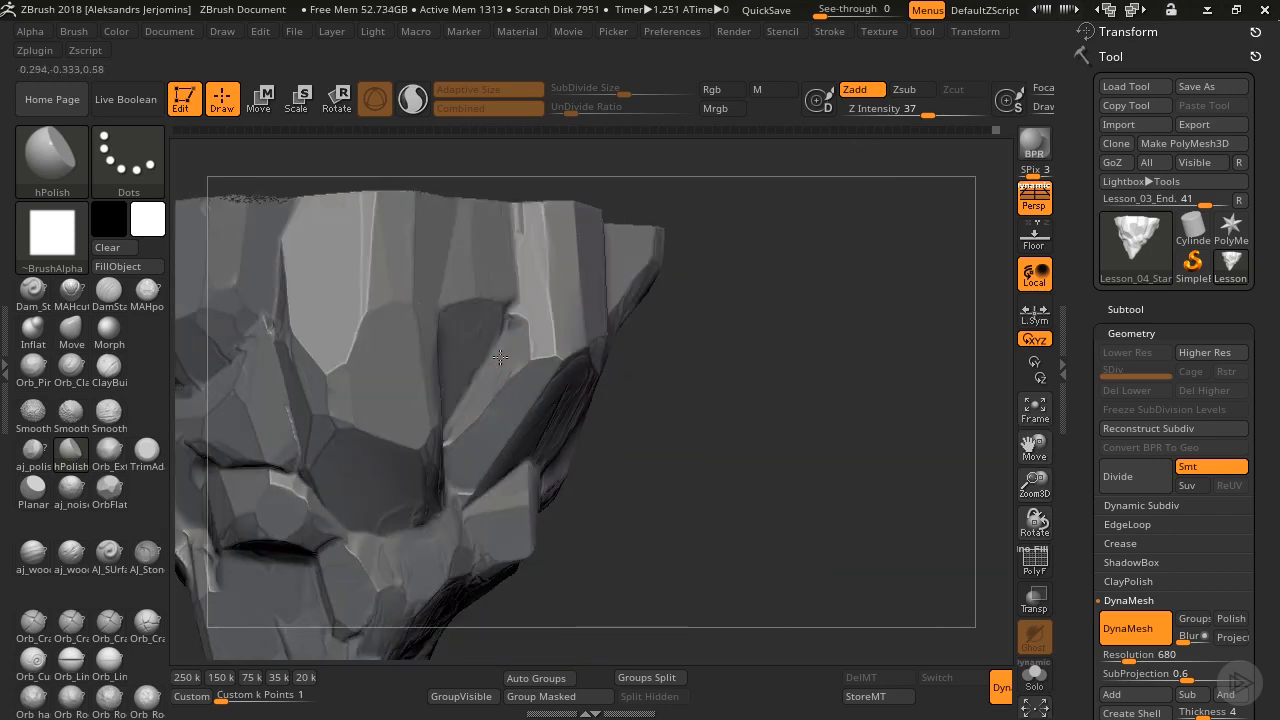
drag(503, 341, 485, 382)
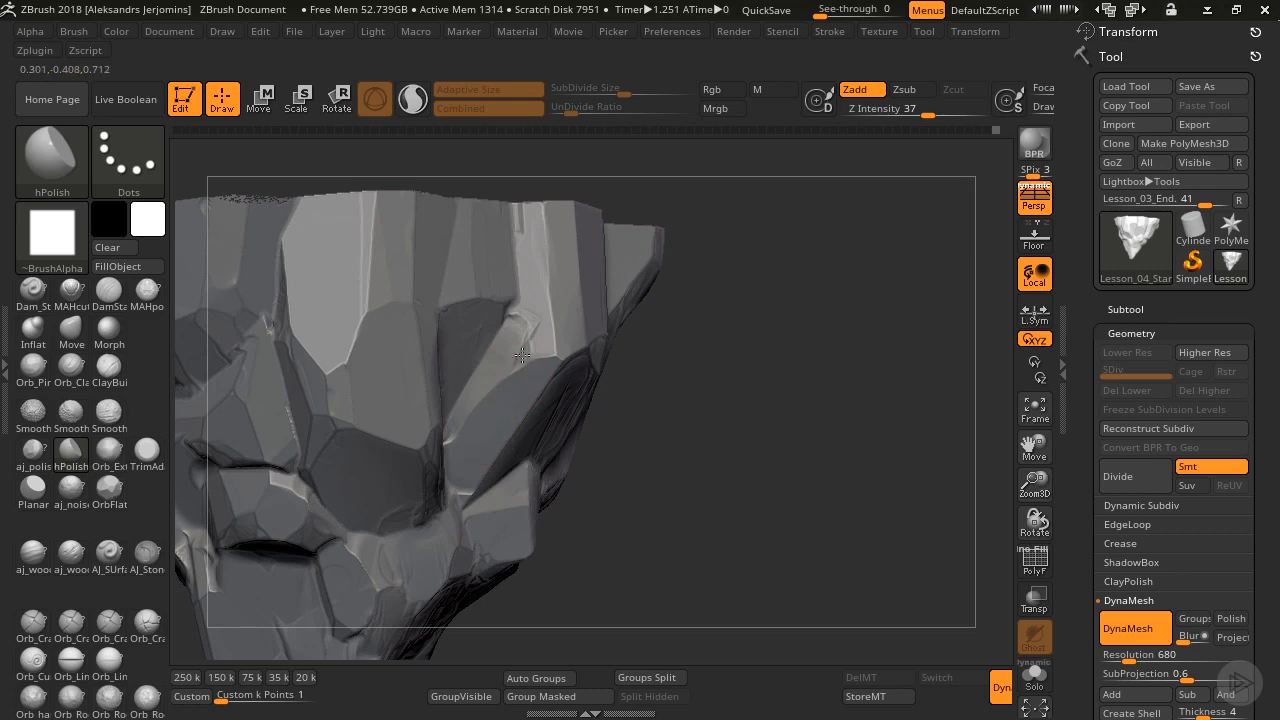
mouse_move(522, 355)
mouse_down()
mouse_move(530, 306)
mouse_move(546, 352)
mouse_up()
drag(531, 256, 547, 312)
Polish the dark recessed plane at the rock's centre and its lower edge with hPolish.
drag(728, 444, 591, 464)
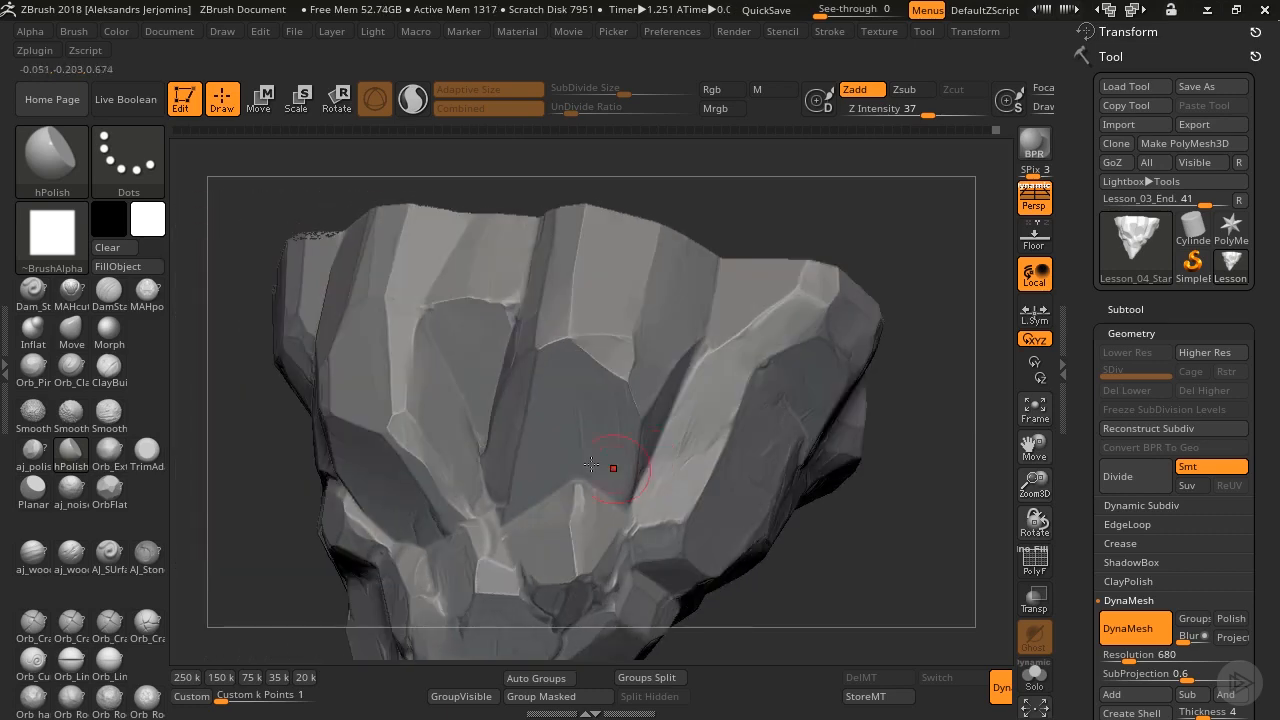
drag(572, 420, 490, 476)
right_drag(428, 455, 518, 460)
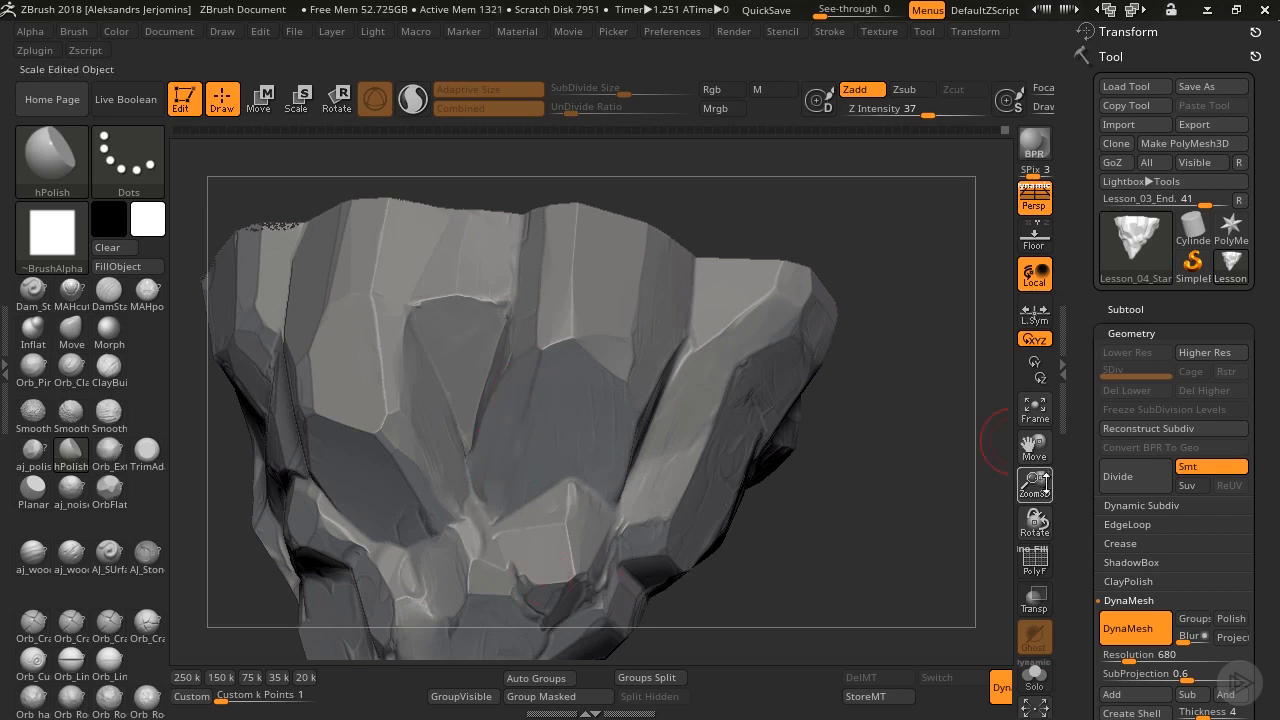
Polish the front planes of the rock's lower tip and sharpen the edge running down to its point.
drag(990, 430, 895, 427)
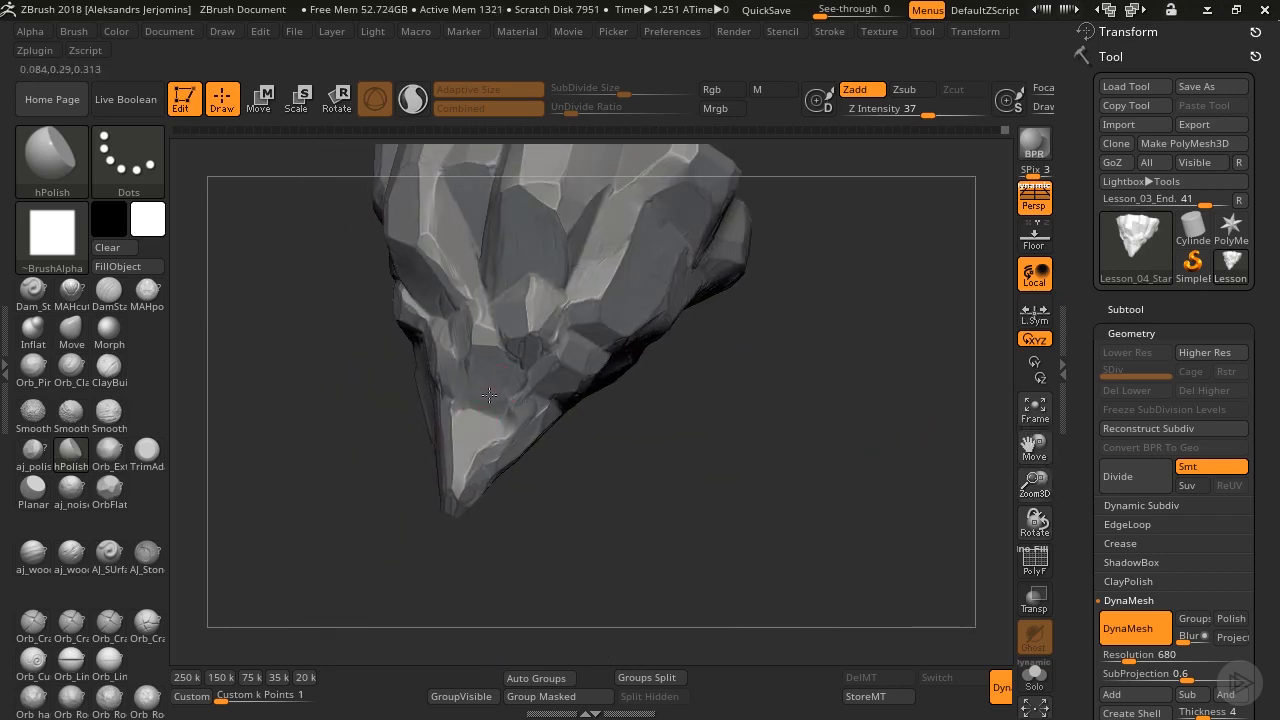
drag(598, 472, 615, 474)
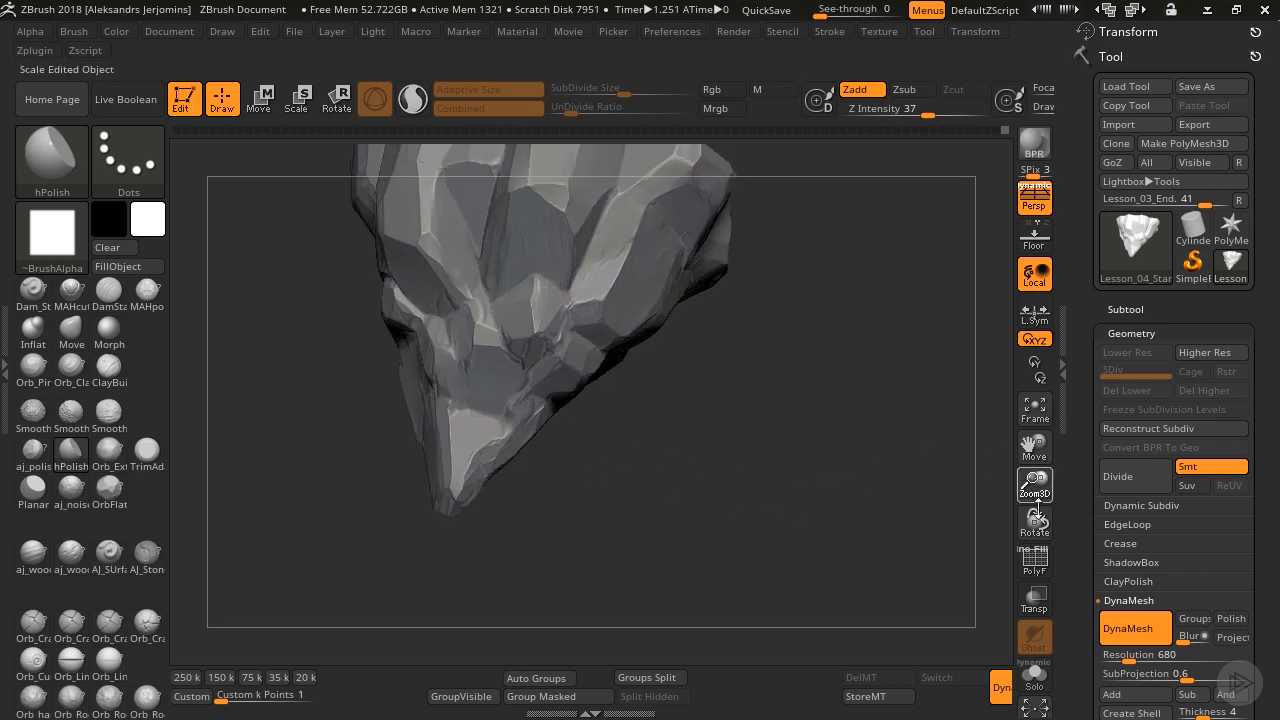
drag(1036, 487, 1036, 520)
mouse_move(517, 443)
mouse_down()
mouse_move(505, 460)
mouse_move(495, 447)
mouse_move(475, 460)
mouse_move(501, 443)
mouse_move(476, 516)
mouse_move(528, 454)
mouse_move(452, 534)
mouse_up()
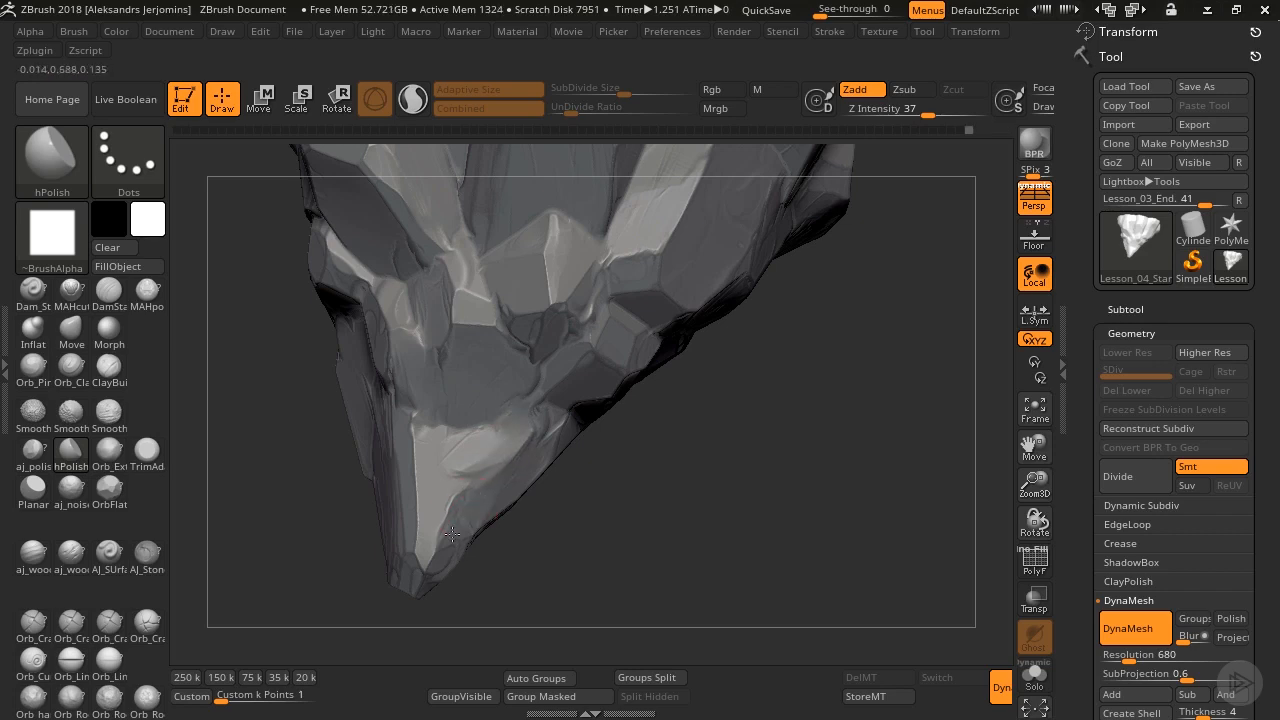
Polish the broad striated plane on the side of the rock's lower tip with hPolish.
mouse_move(579, 567)
mouse_down()
mouse_move(614, 571)
mouse_move(375, 402)
mouse_up()
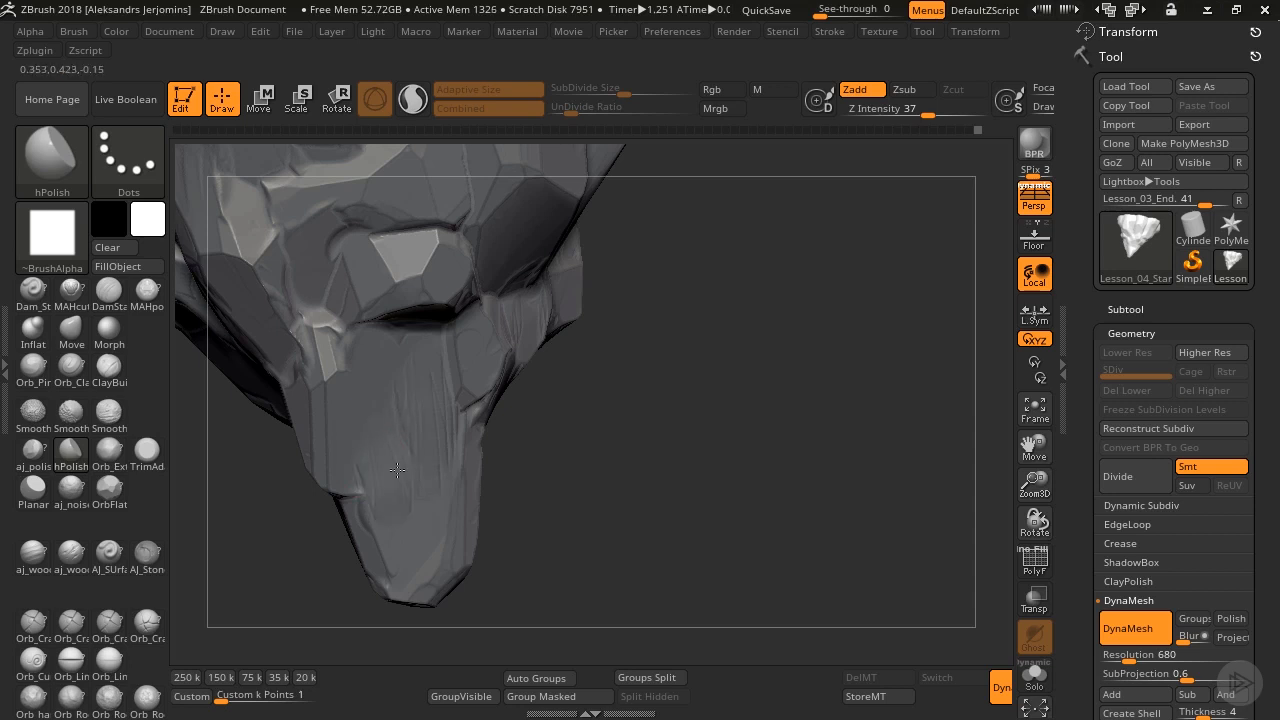
mouse_move(585, 561)
mouse_down()
mouse_move(324, 490)
mouse_move(310, 438)
mouse_up()
drag(502, 470, 549, 449)
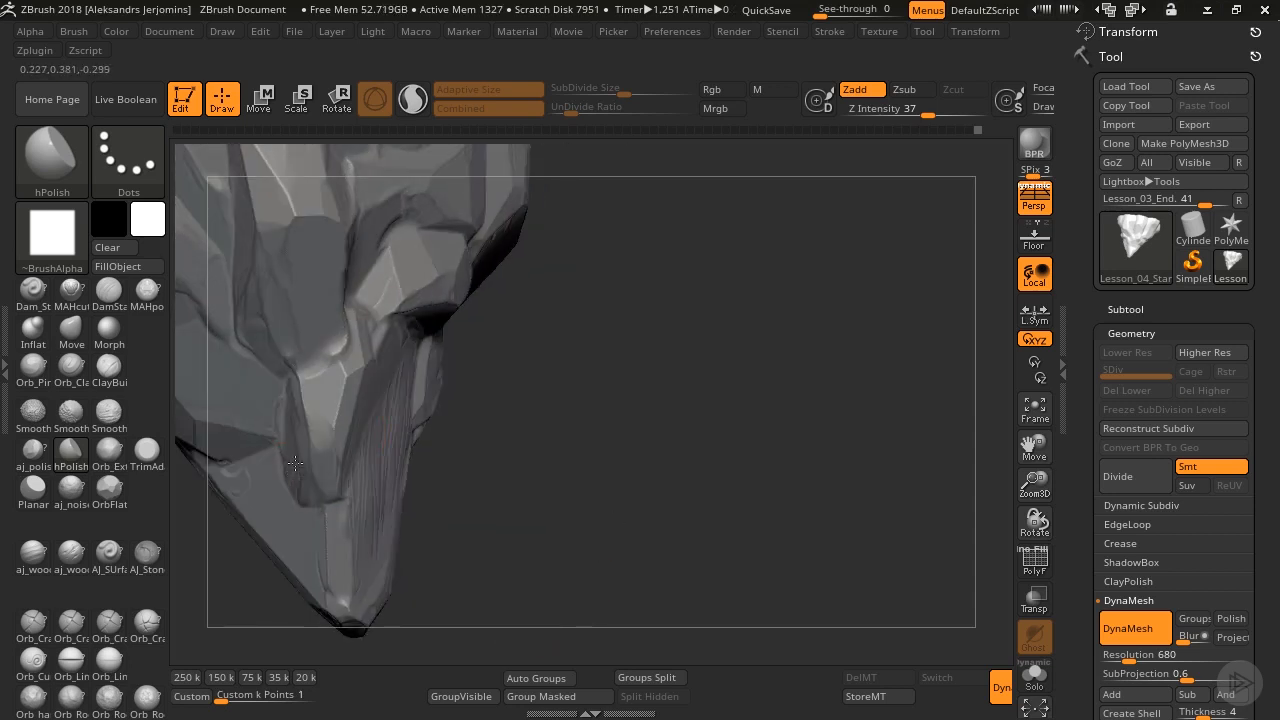
Polish the narrow ridge running along the side of the rock's lower tip with hPolish.
mouse_move(289, 420)
mouse_down()
mouse_move(283, 432)
mouse_move(280, 408)
mouse_move(278, 436)
mouse_move(300, 429)
mouse_move(316, 465)
mouse_move(329, 429)
mouse_move(296, 391)
mouse_move(306, 484)
mouse_up()
right_drag(308, 480, 355, 441)
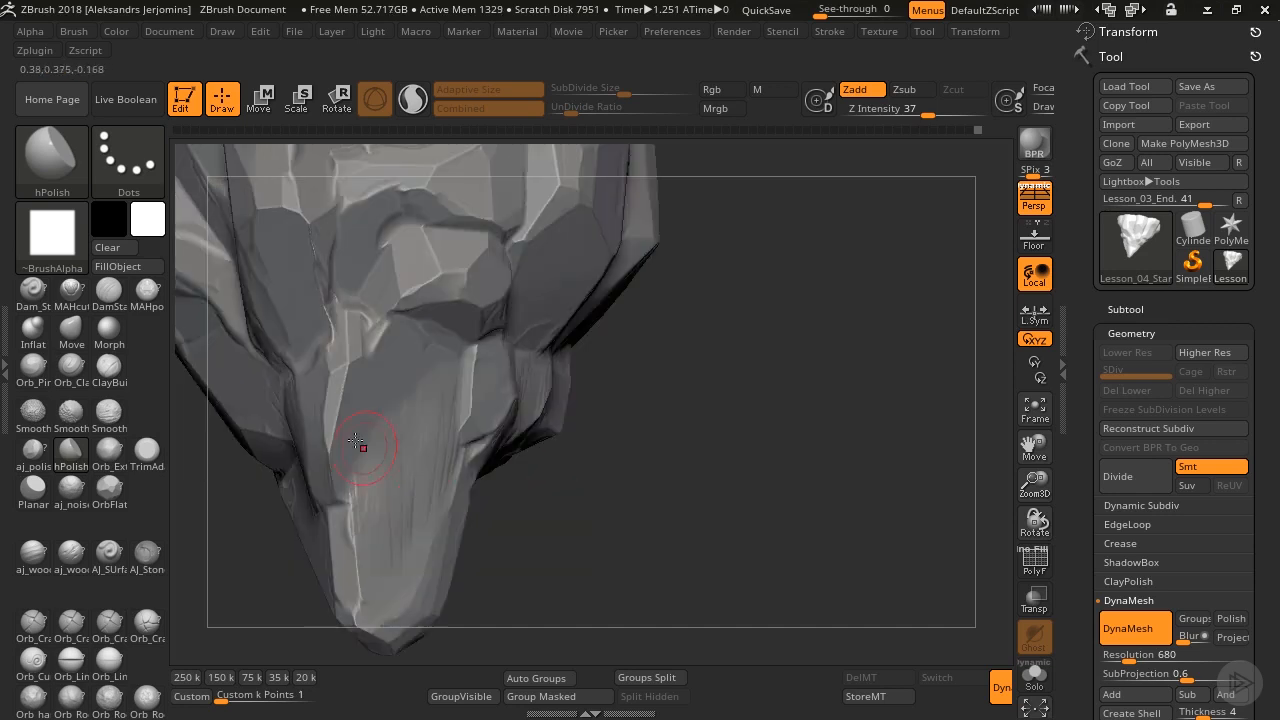
mouse_move(325, 431)
mouse_down()
mouse_move(336, 496)
mouse_move(333, 395)
mouse_move(360, 330)
mouse_move(343, 395)
mouse_move(370, 350)
mouse_up()
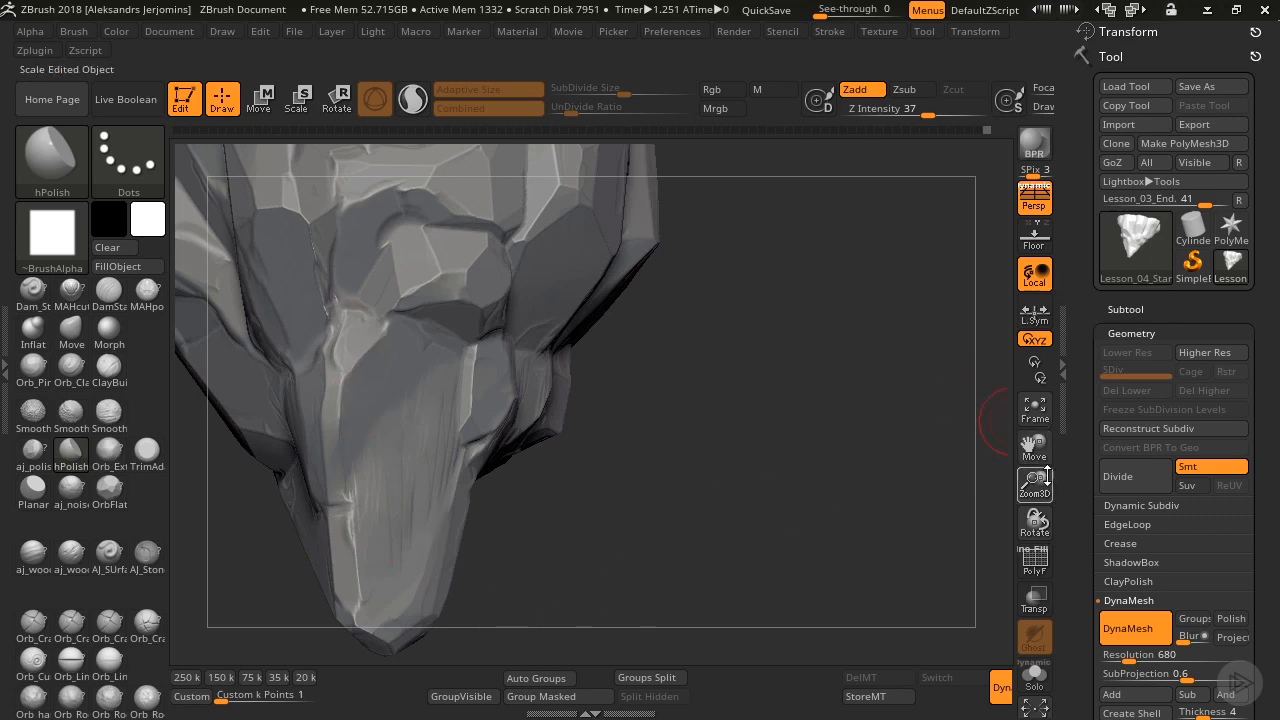
Polish the dark plane below the bright wedge-shaped facet and the narrow light facets directly beneath it.
drag(1047, 476, 1045, 430)
drag(1040, 448, 1074, 477)
drag(790, 445, 930, 450)
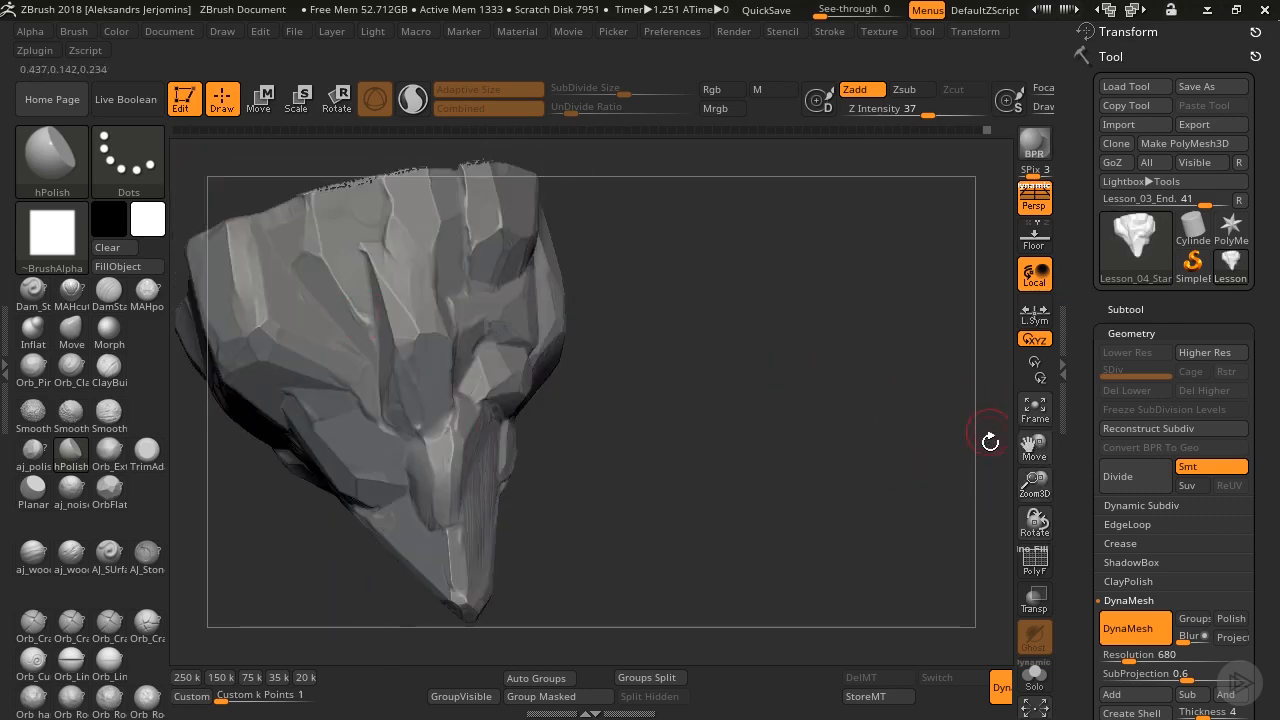
drag(1035, 482, 1040, 520)
drag(1035, 448, 1055, 510)
drag(848, 473, 759, 459)
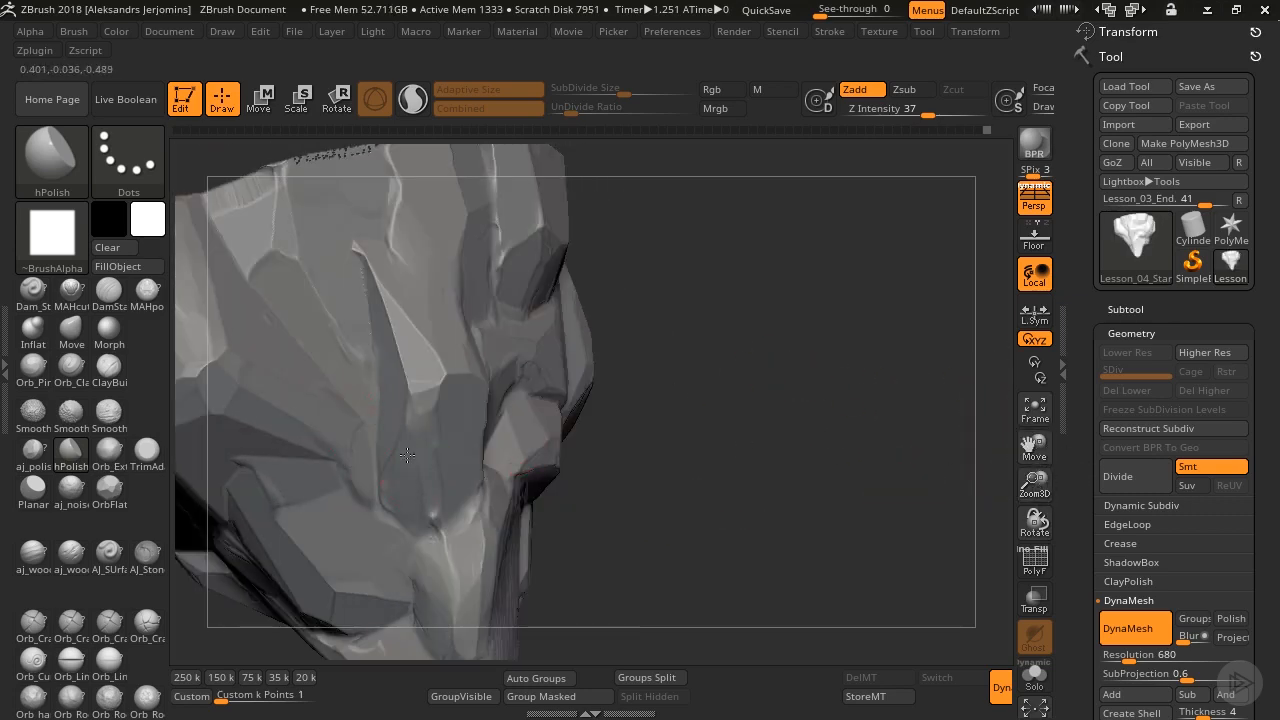
mouse_move(407, 455)
mouse_down()
mouse_move(429, 451)
mouse_move(440, 555)
mouse_move(443, 525)
mouse_move(472, 531)
mouse_up()
drag(944, 376, 1030, 374)
drag(430, 505, 436, 560)
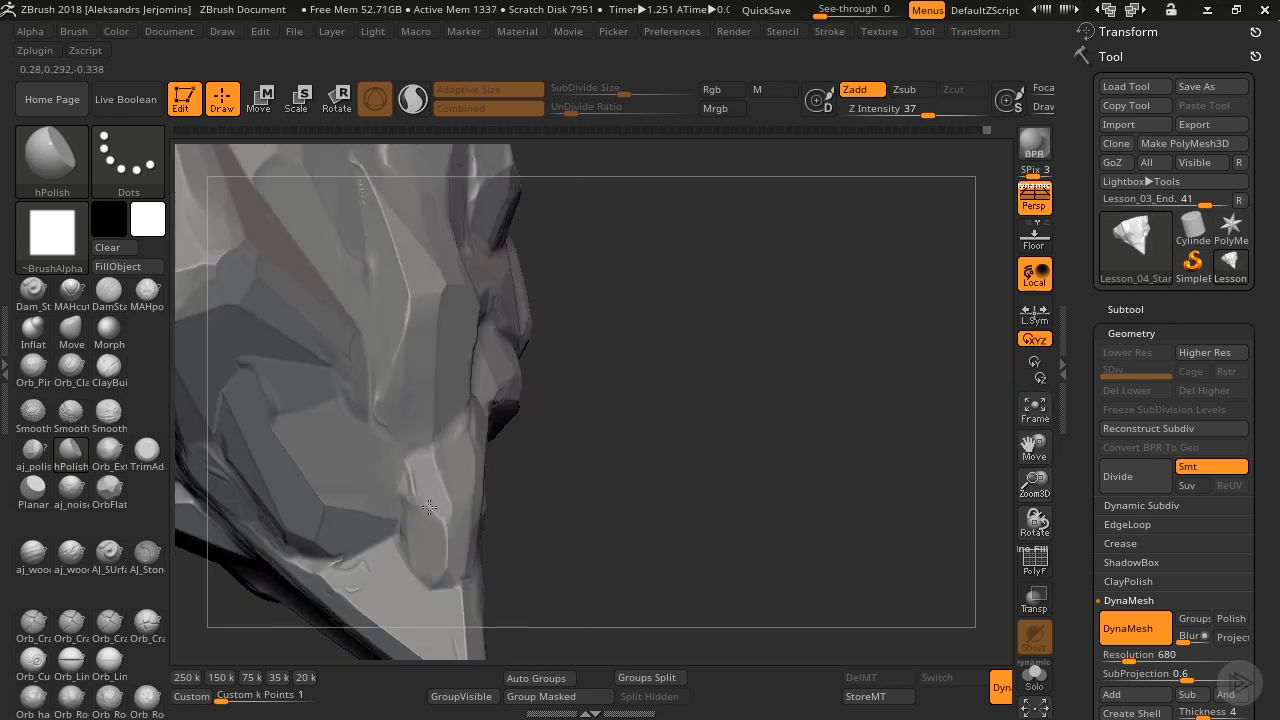
drag(442, 510, 465, 571)
drag(692, 520, 605, 514)
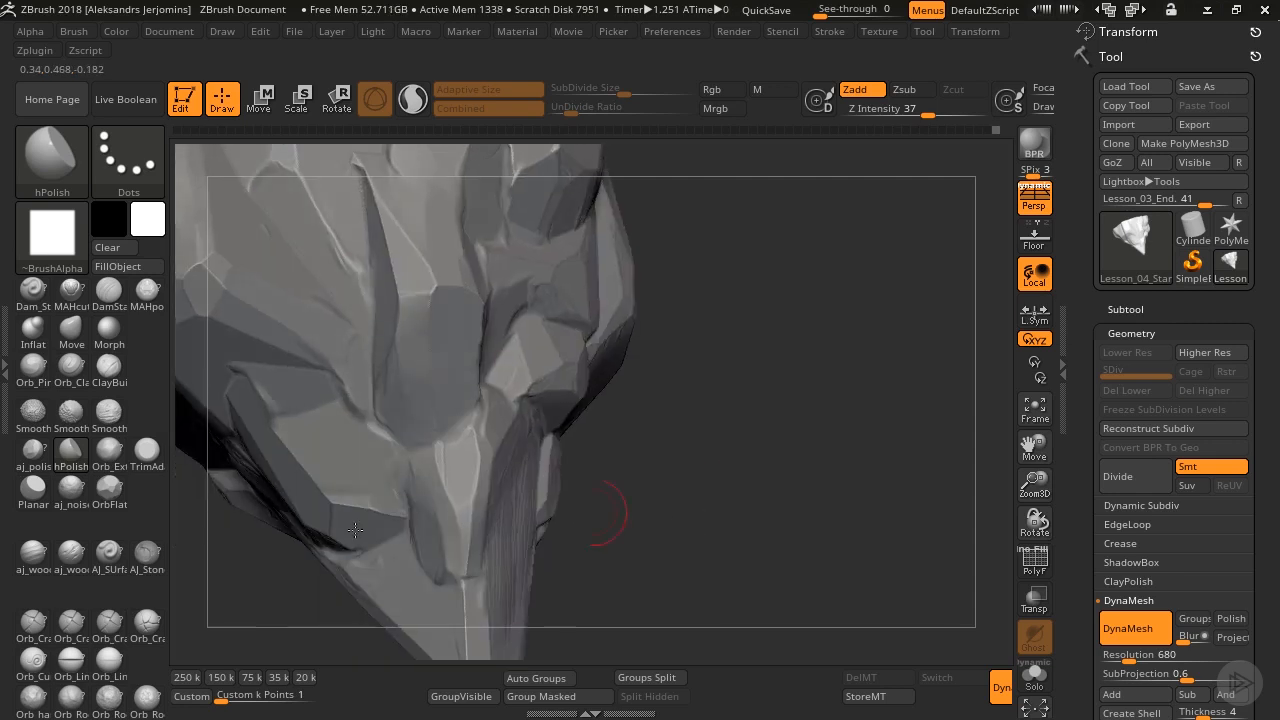
Polish the wide angular facet beside the central ridge on the rock's lower flank.
drag(332, 497, 337, 481)
mouse_move(293, 418)
mouse_down()
mouse_move(372, 474)
mouse_move(346, 422)
mouse_up()
drag(254, 414, 374, 440)
drag(326, 362, 365, 421)
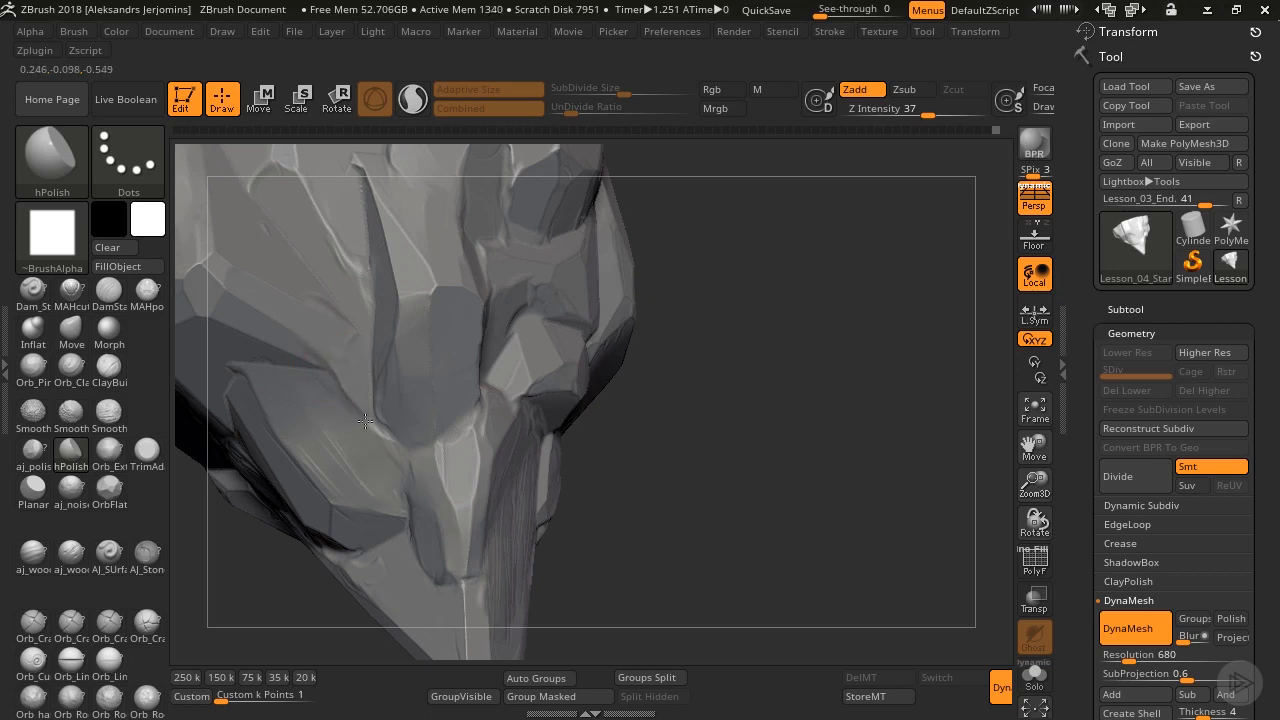
Polish the broad sloping face under the top rim, above the pointed wedge-shaped facet.
drag(1028, 447, 403, 374)
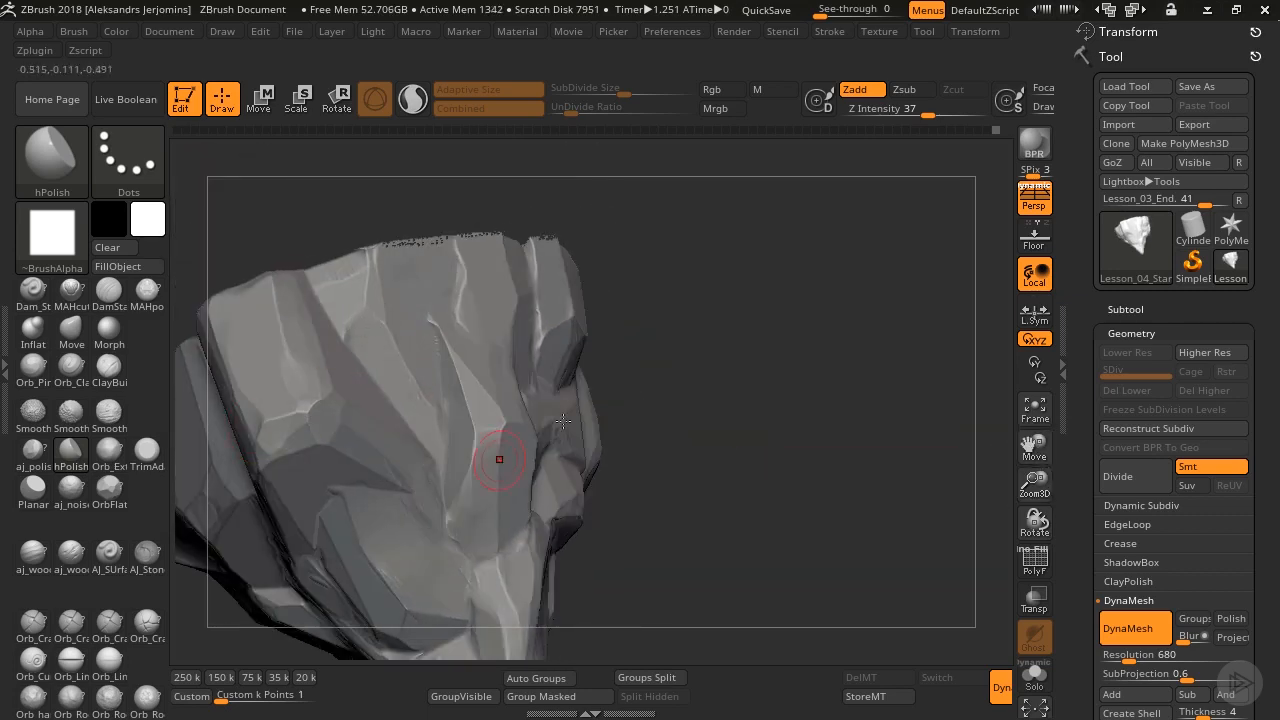
drag(564, 421, 343, 271)
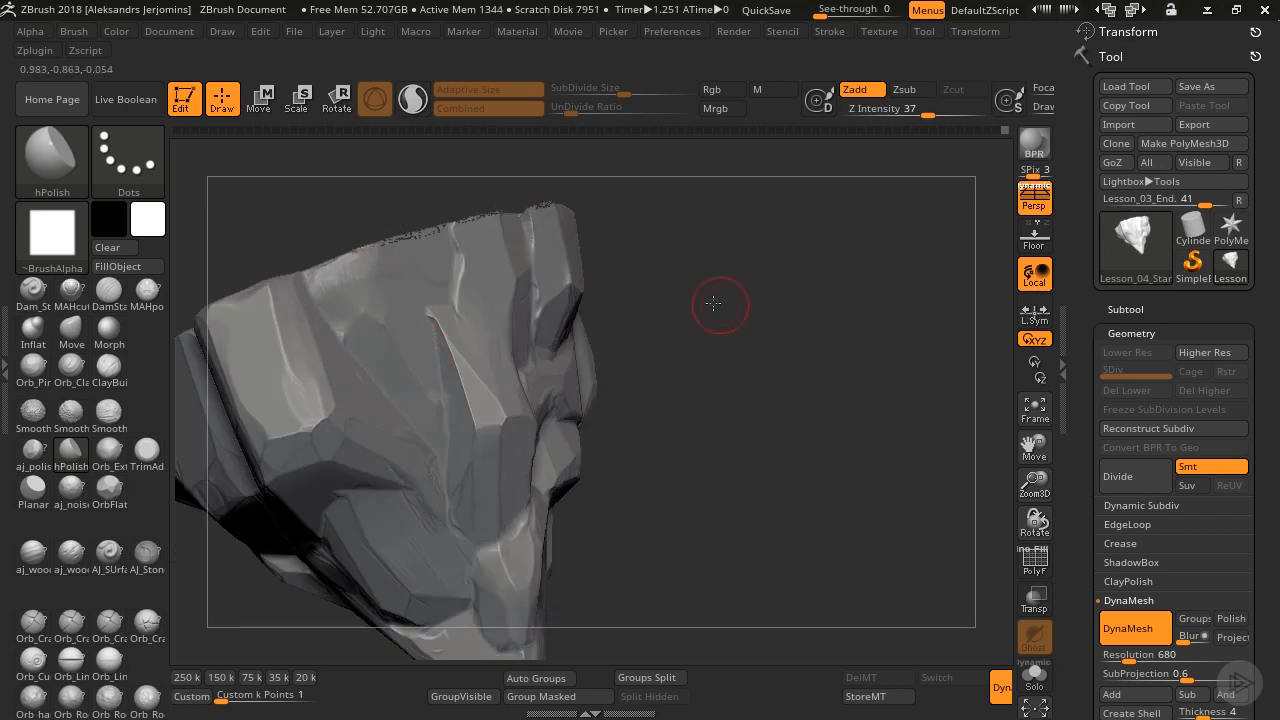
drag(713, 303, 586, 263)
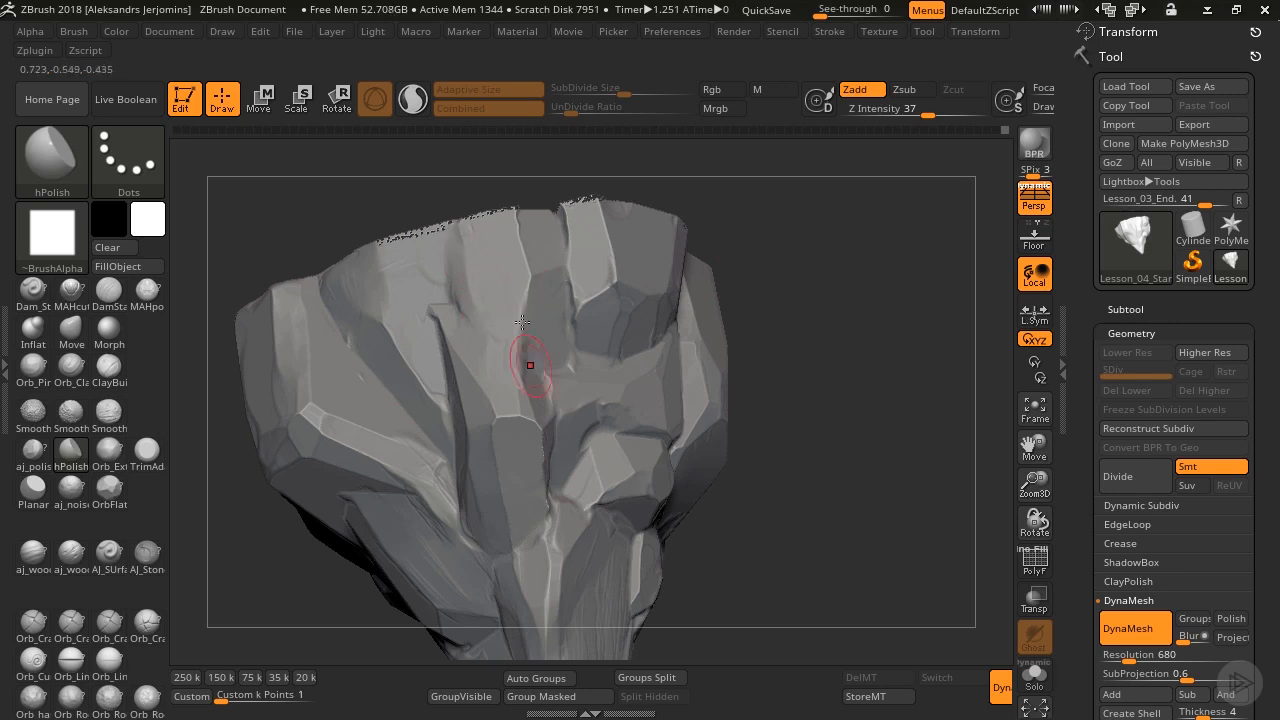
Flatten the narrow vertical face at the top rim and polish the dark planes at its base.
drag(777, 334, 570, 290)
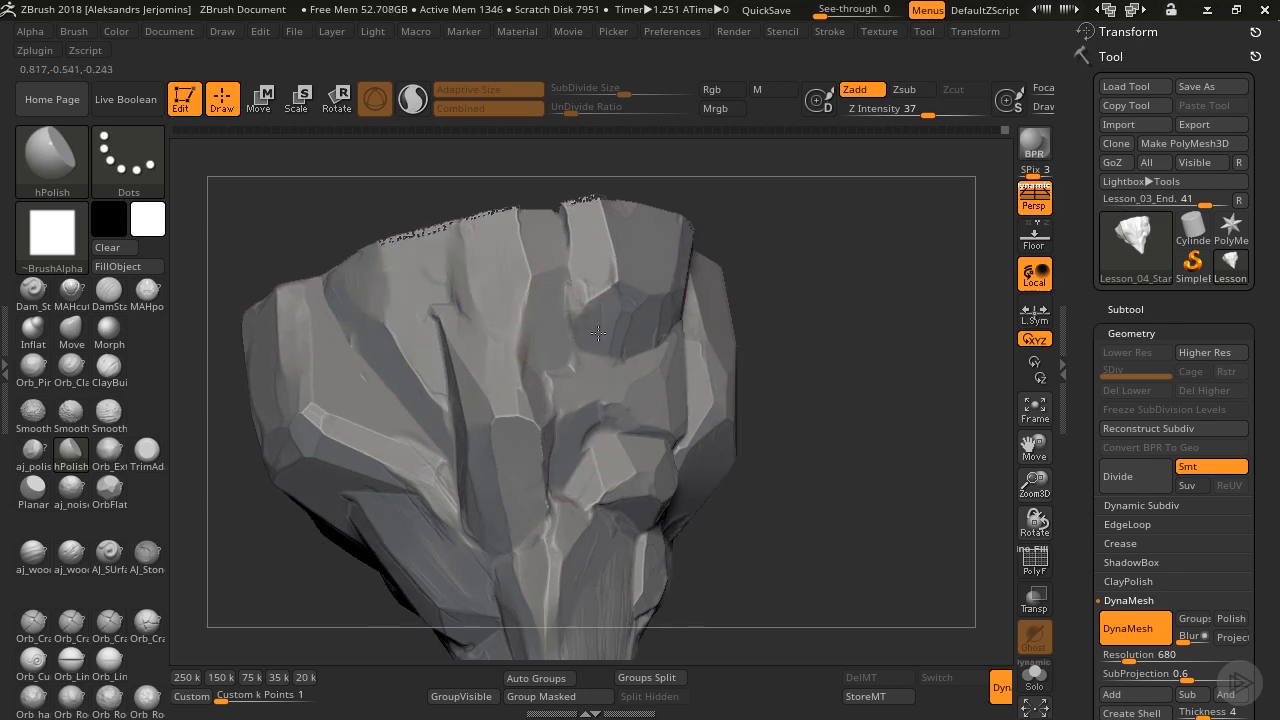
mouse_move(565, 236)
mouse_down()
mouse_move(586, 257)
mouse_move(580, 247)
mouse_up()
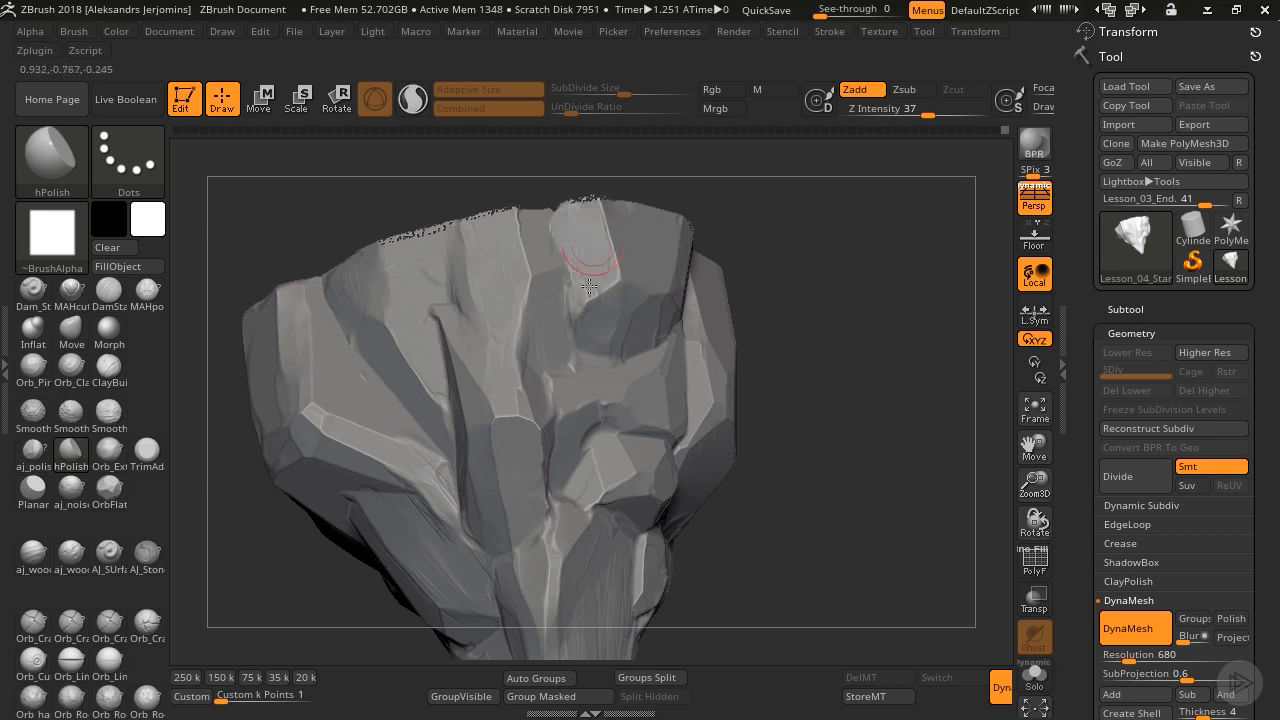
mouse_move(570, 306)
mouse_down()
mouse_move(584, 317)
mouse_move(608, 302)
mouse_up()
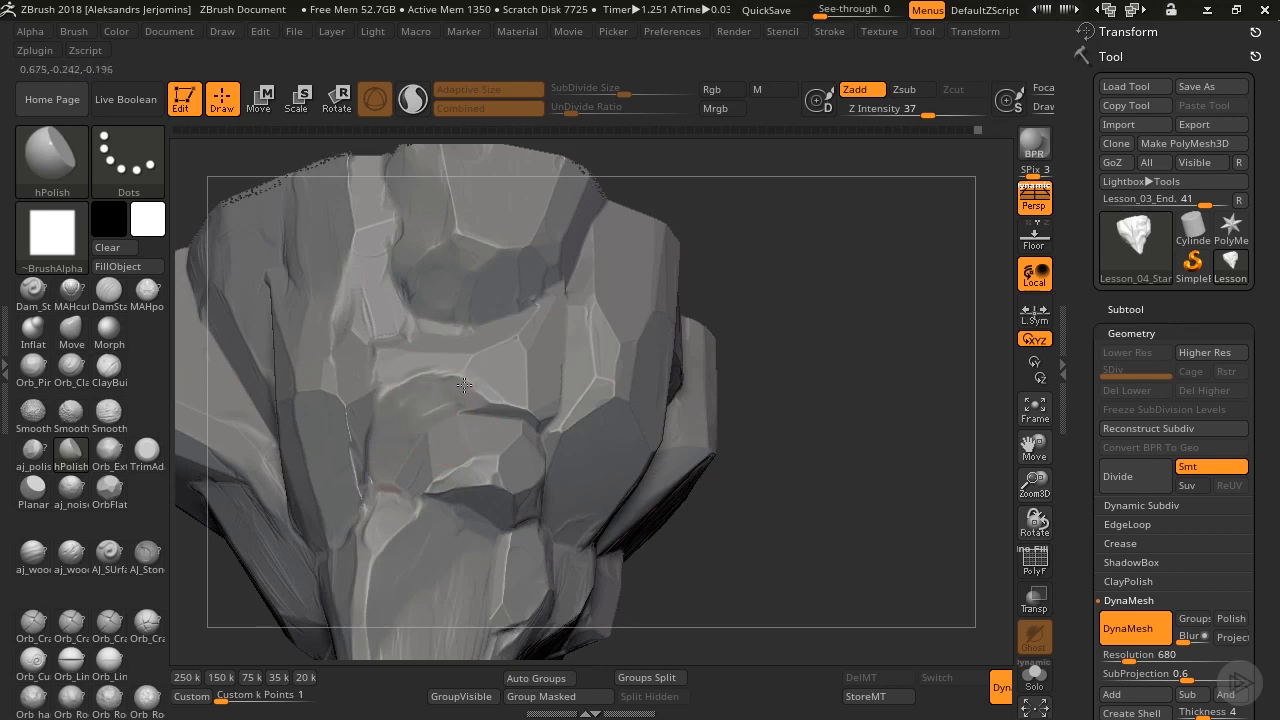
Polish the curved recess above the central knob, the knob's facets and the crease beside its lower edge.
mouse_move(464, 385)
mouse_down()
mouse_move(440, 378)
mouse_move(504, 404)
mouse_move(396, 376)
mouse_up()
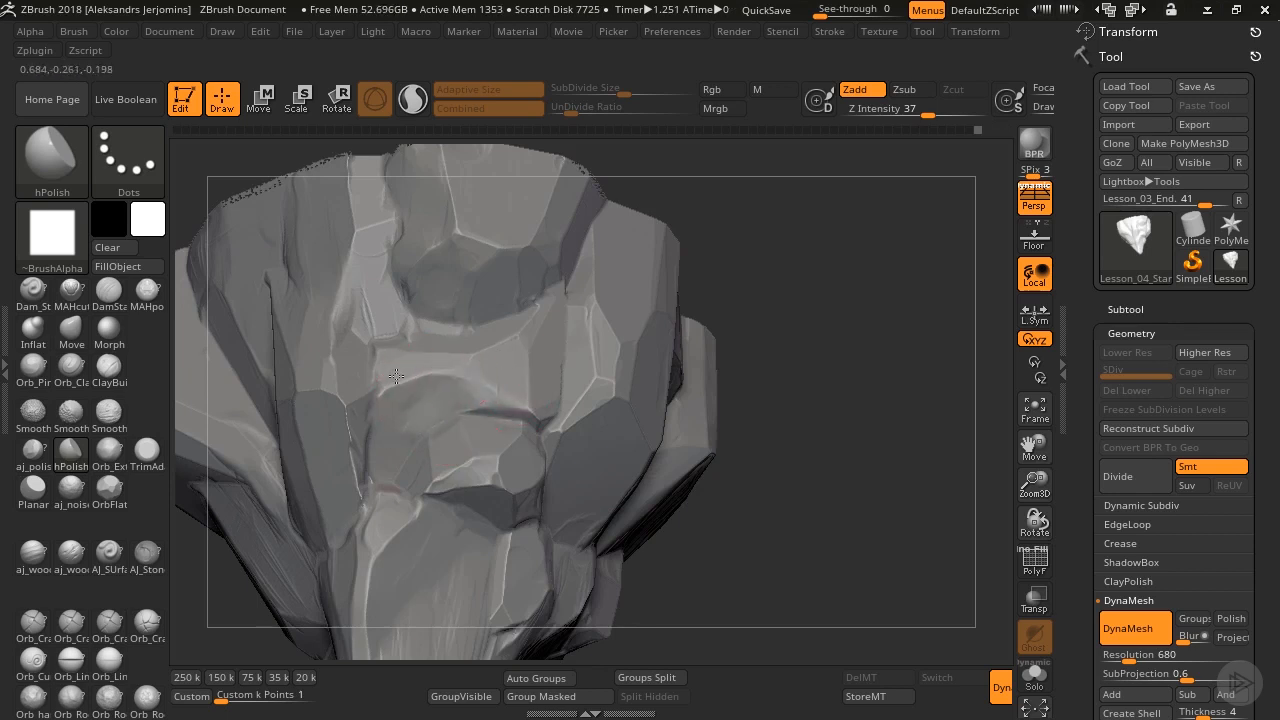
drag(1034, 445, 1037, 400)
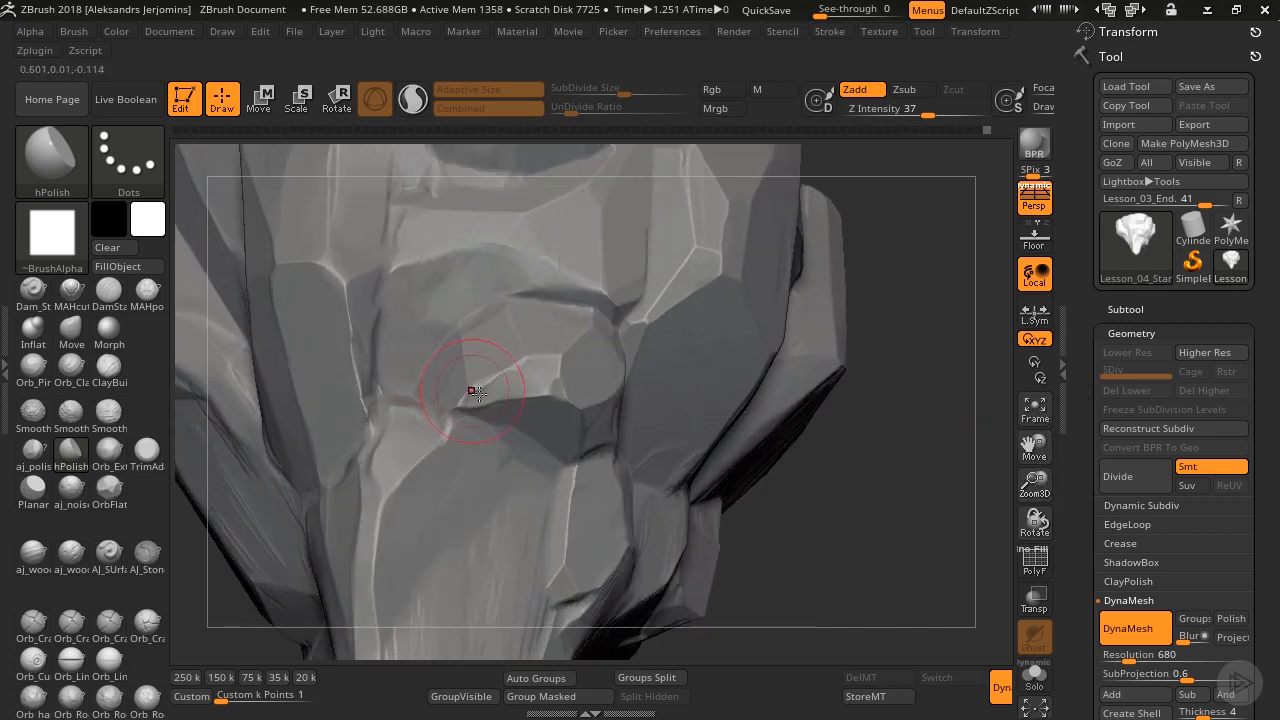
drag(462, 395, 540, 398)
drag(480, 370, 556, 390)
mouse_move(414, 451)
mouse_down()
mouse_move(373, 471)
mouse_move(370, 424)
mouse_up()
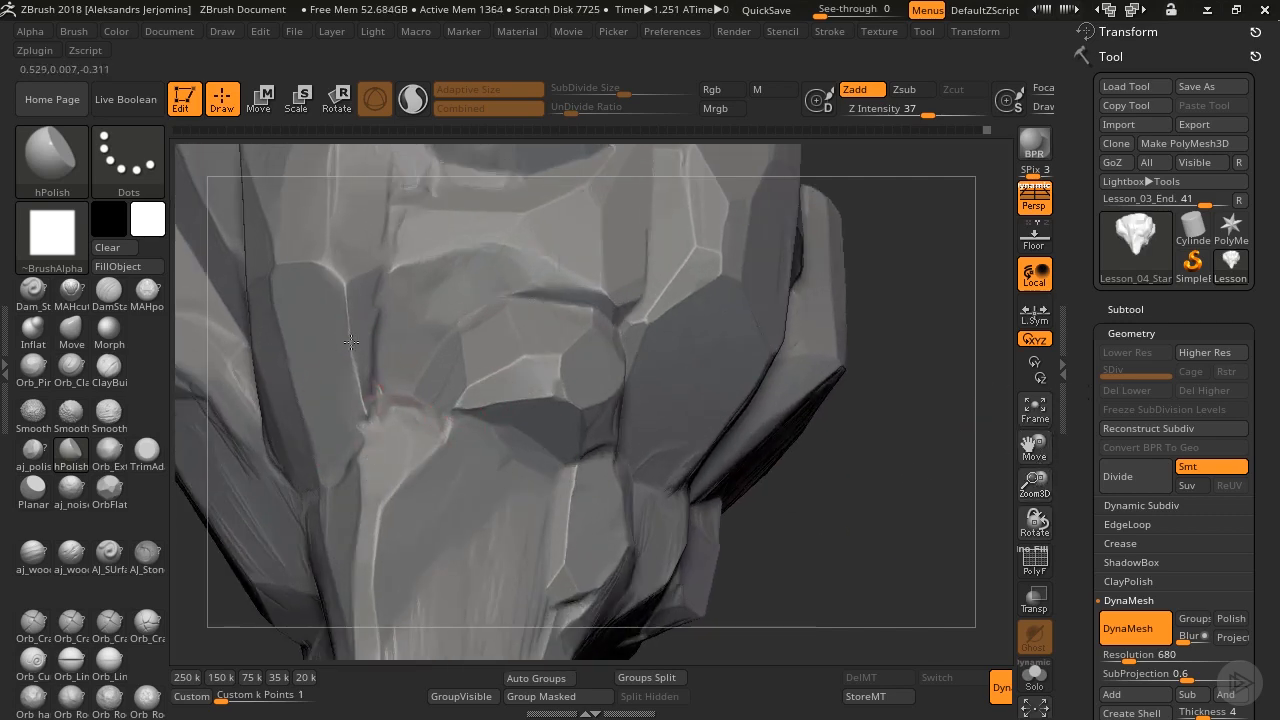
Polish the small facets and crevice where the lower tip meets the protruding side block.
mouse_move(938, 441)
mouse_down()
mouse_move(897, 411)
mouse_move(472, 334)
mouse_up()
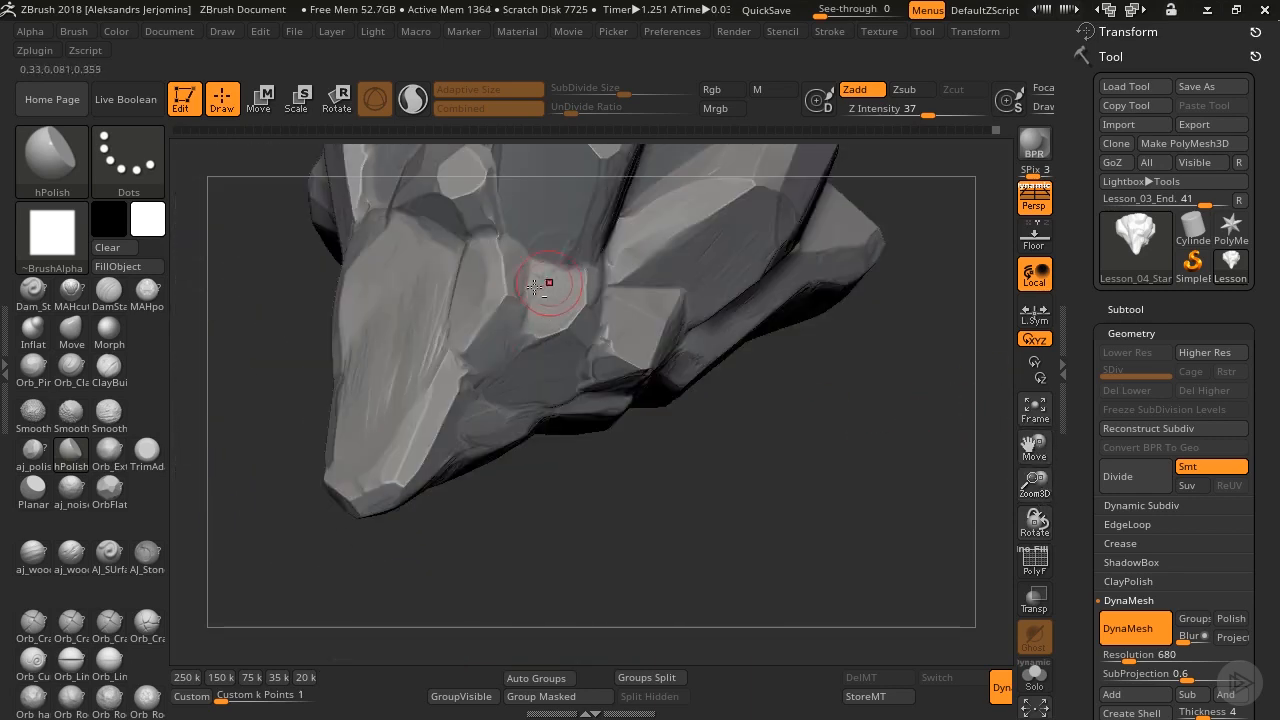
drag(513, 291, 504, 268)
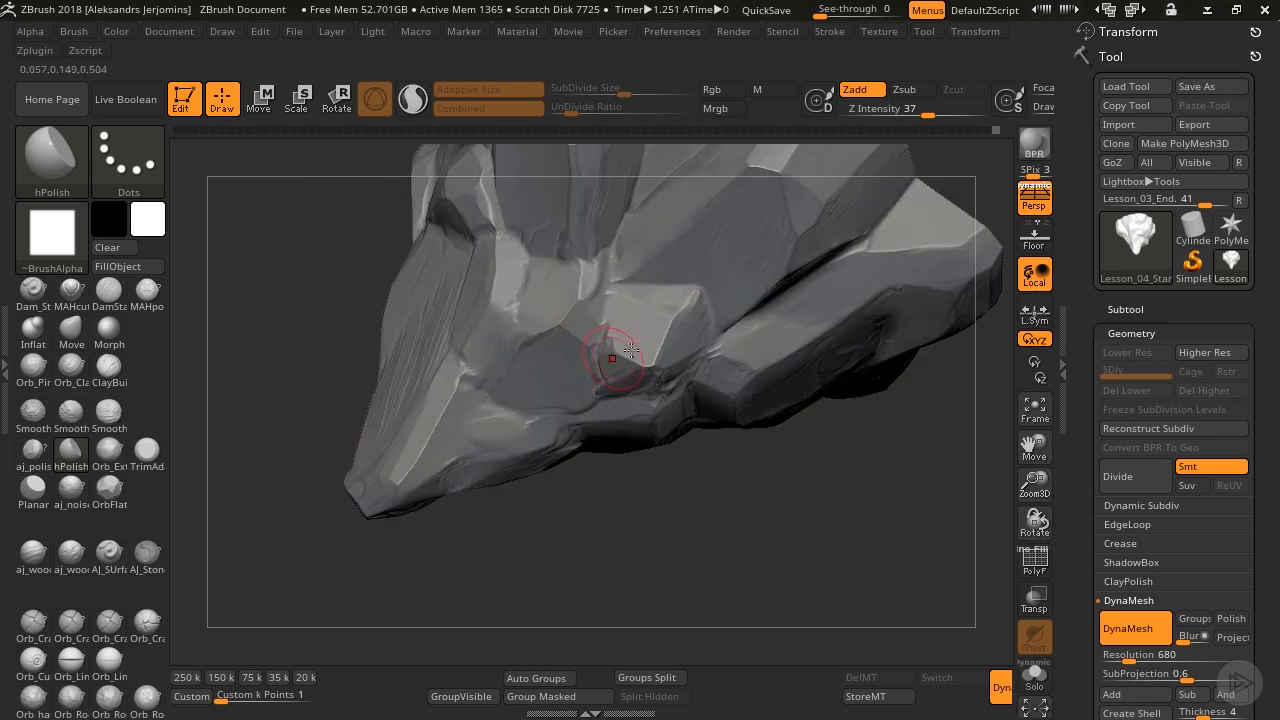
mouse_move(650, 370)
mouse_down()
mouse_move(686, 318)
mouse_move(678, 360)
mouse_up()
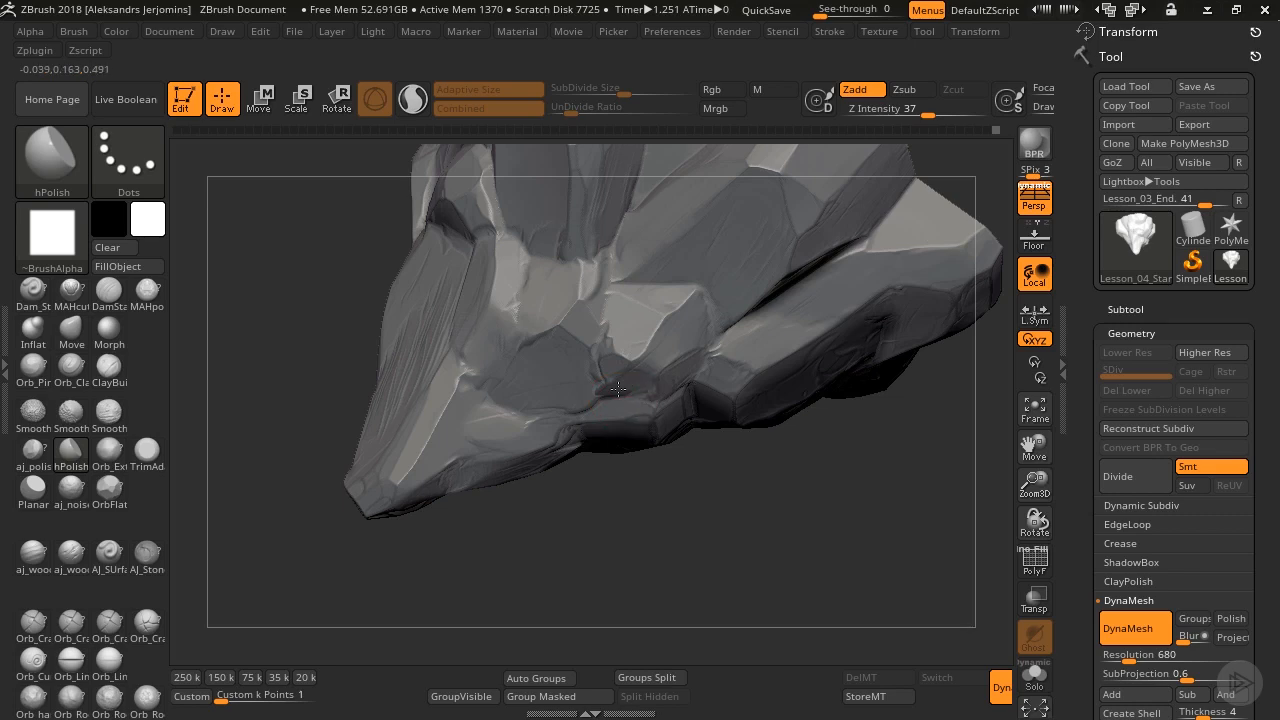
Rework the underside of the central knob where it meets the lower tip.
drag(1037, 483, 882, 320)
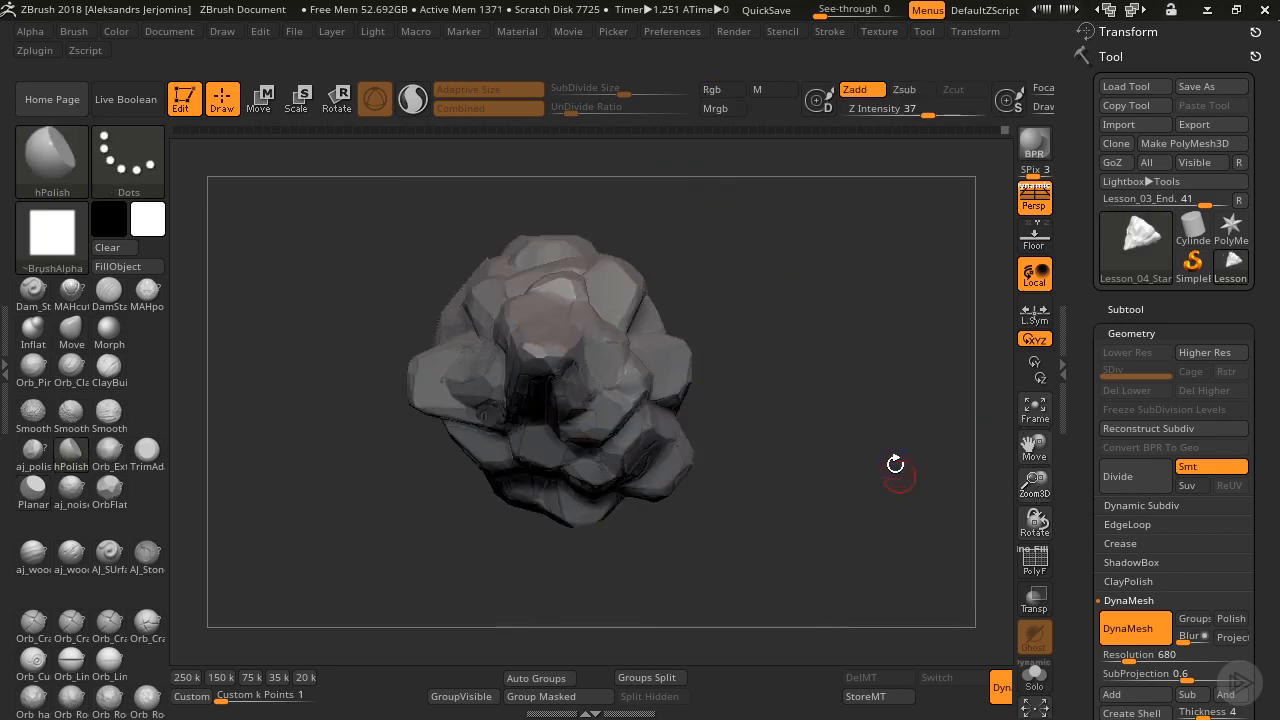
mouse_move(894, 463)
mouse_down()
mouse_move(860, 274)
mouse_move(902, 434)
mouse_up()
drag(1035, 484, 931, 527)
drag(931, 527, 770, 412)
mouse_move(461, 301)
mouse_down()
mouse_move(512, 302)
mouse_move(474, 276)
mouse_move(492, 262)
mouse_move(466, 270)
mouse_move(476, 322)
mouse_move(498, 326)
mouse_move(476, 326)
mouse_move(465, 240)
mouse_up()
key(3)
key(2)
drag(743, 460, 680, 452)
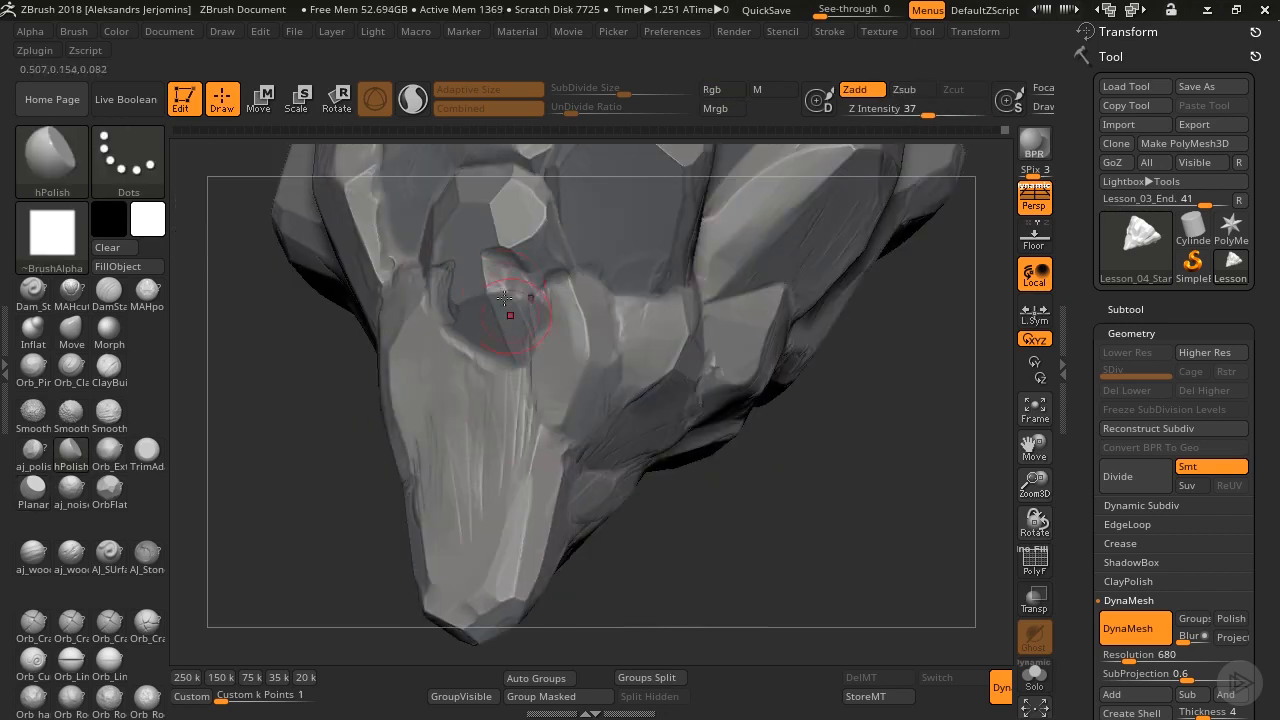
Extend the knob's lower faces down over the hollow and smooth the tip surface just below it.
mouse_move(523, 276)
mouse_down()
mouse_move(531, 302)
mouse_move(545, 275)
mouse_move(532, 306)
mouse_move(519, 279)
mouse_move(512, 338)
mouse_move(486, 330)
mouse_up()
key(3)
mouse_move(484, 332)
mouse_down()
mouse_move(478, 311)
mouse_move(508, 362)
mouse_up()
mouse_move(492, 270)
mouse_down()
mouse_move(508, 205)
mouse_move(524, 195)
mouse_up()
mouse_move(496, 405)
shift+mouse_down()
mouse_move(481, 428)
mouse_move(480, 345)
mouse_move(412, 368)
mouse_move(454, 338)
shift+mouse_up()
Select the hPolish brush and polish the knob's dark undercut and the tip surface beside it.
key(b)
key(h)
key(p)
right_drag(470, 380, 551, 414)
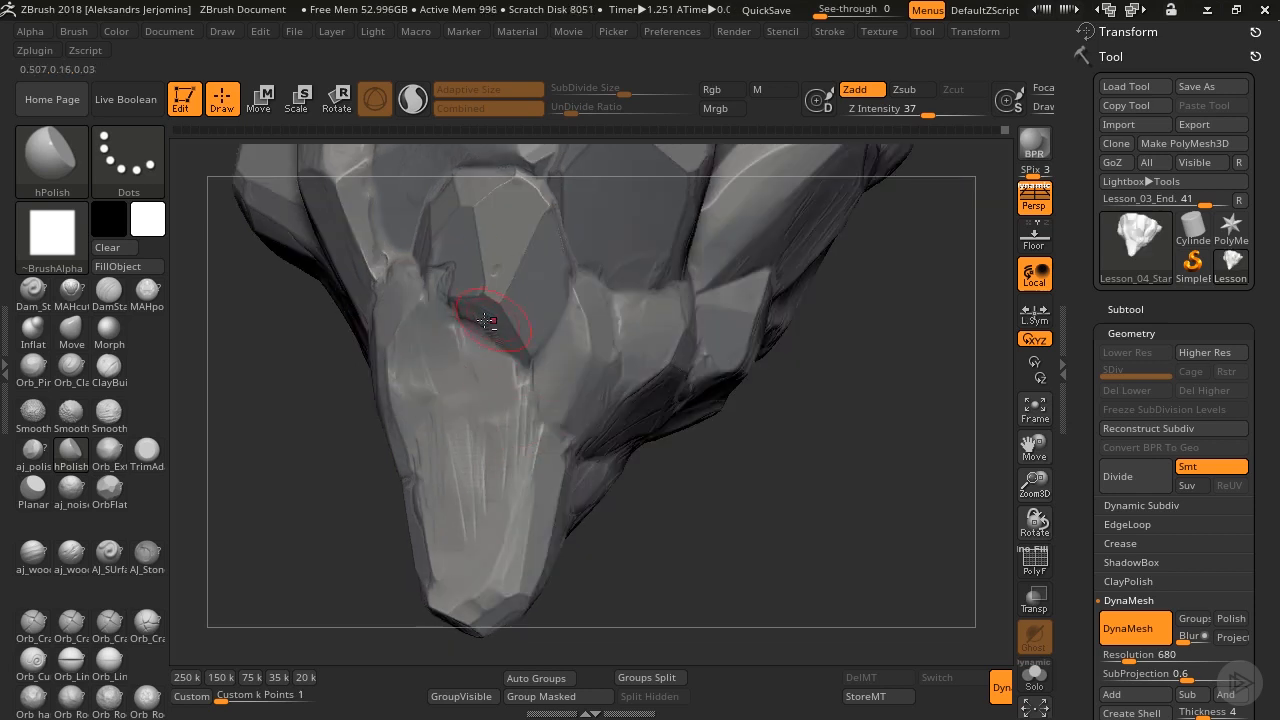
drag(485, 320, 492, 338)
mouse_move(472, 317)
mouse_down()
mouse_move(490, 384)
mouse_move(423, 381)
mouse_up()
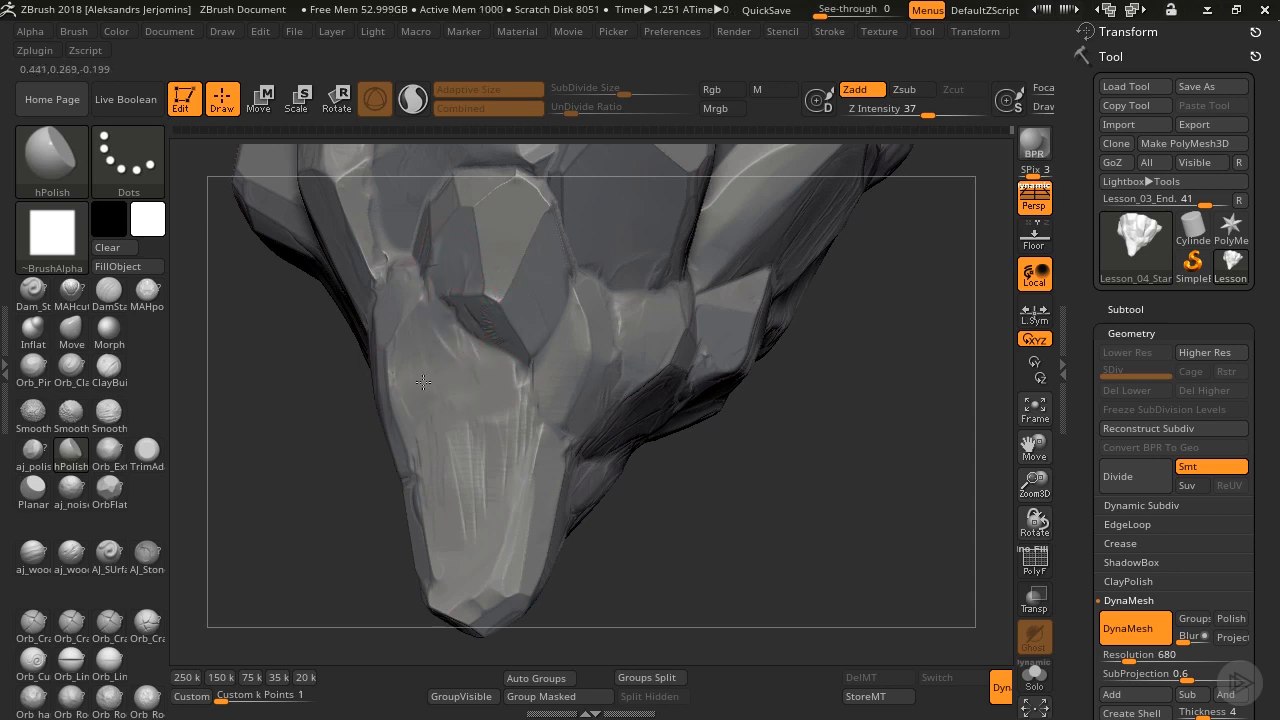
Polish away the streaks on the lower tip's broad front plane, down towards the point.
drag(509, 426, 473, 506)
mouse_move(453, 627)
mouse_down()
mouse_move(414, 609)
mouse_move(446, 520)
mouse_move(459, 523)
mouse_up()
drag(440, 468, 491, 572)
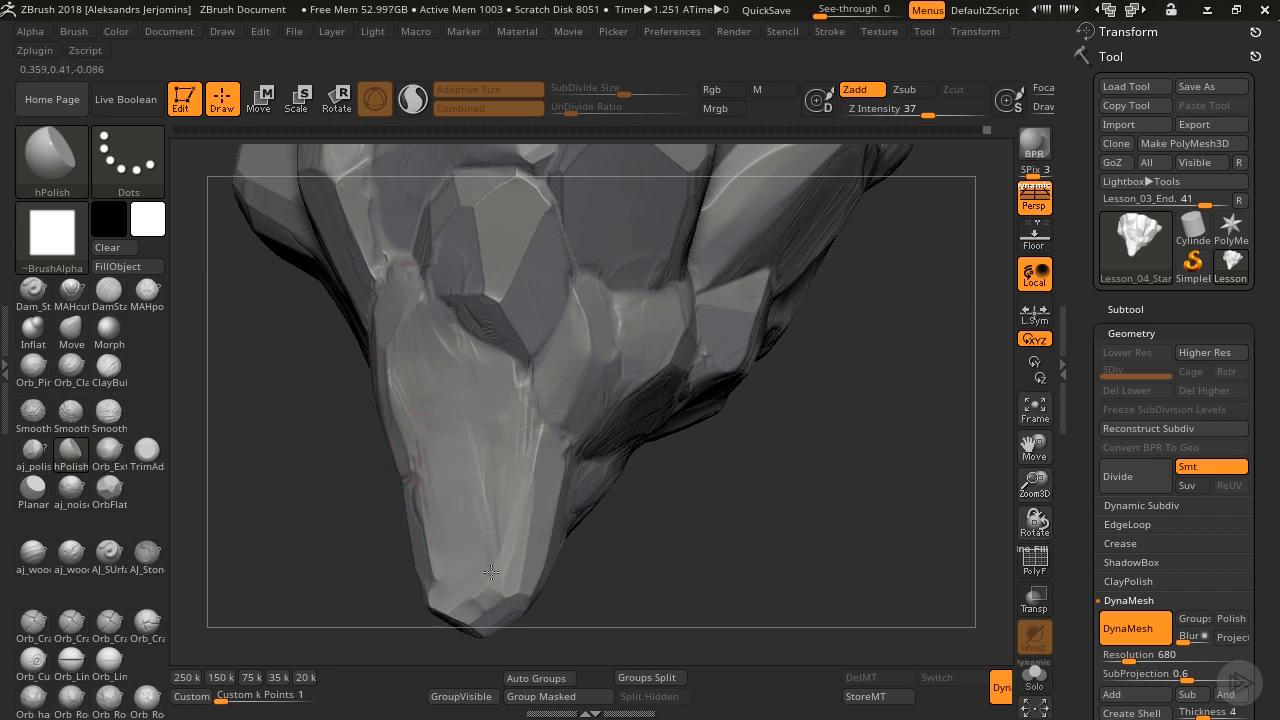
drag(435, 460, 480, 523)
Polish the ridge bordering the tip's broad plane and the bright facet where it rises beside the knob.
mouse_move(735, 549)
mouse_down()
mouse_move(666, 414)
mouse_move(382, 352)
mouse_up()
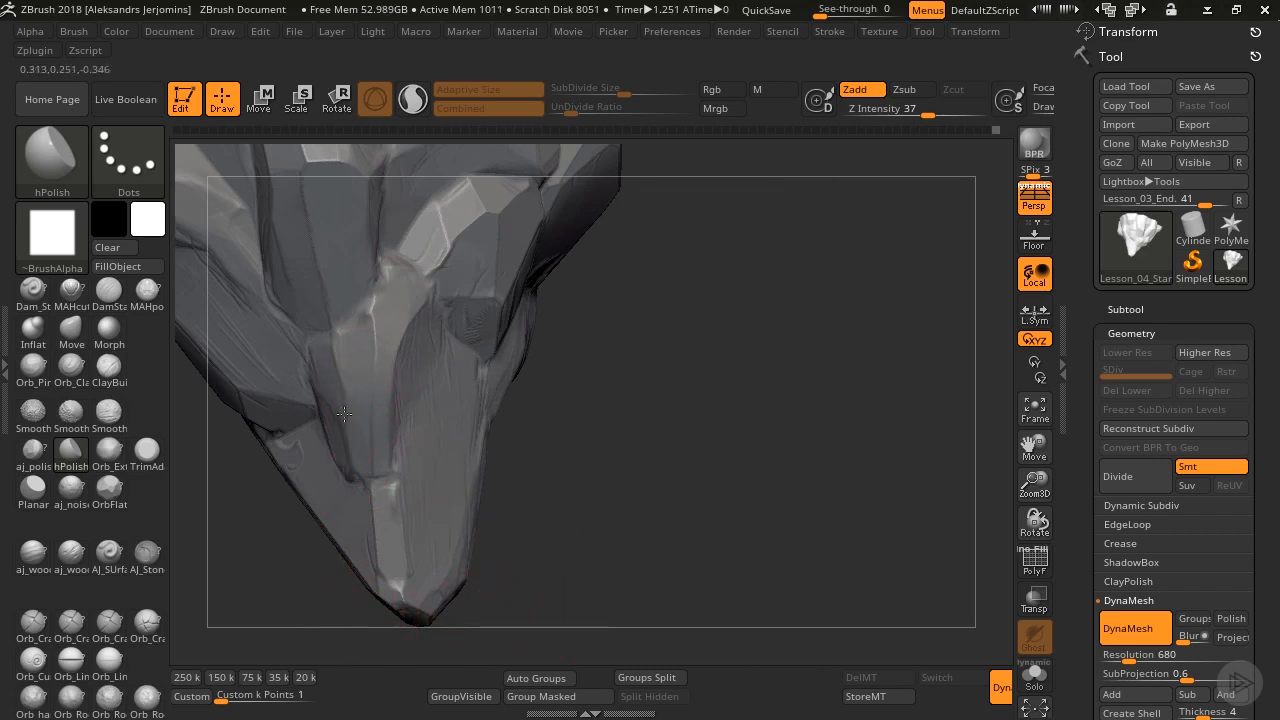
mouse_move(523, 535)
mouse_down()
mouse_move(541, 490)
mouse_move(500, 430)
mouse_up()
mouse_move(450, 490)
mouse_down()
mouse_move(442, 466)
mouse_move(444, 480)
mouse_up()
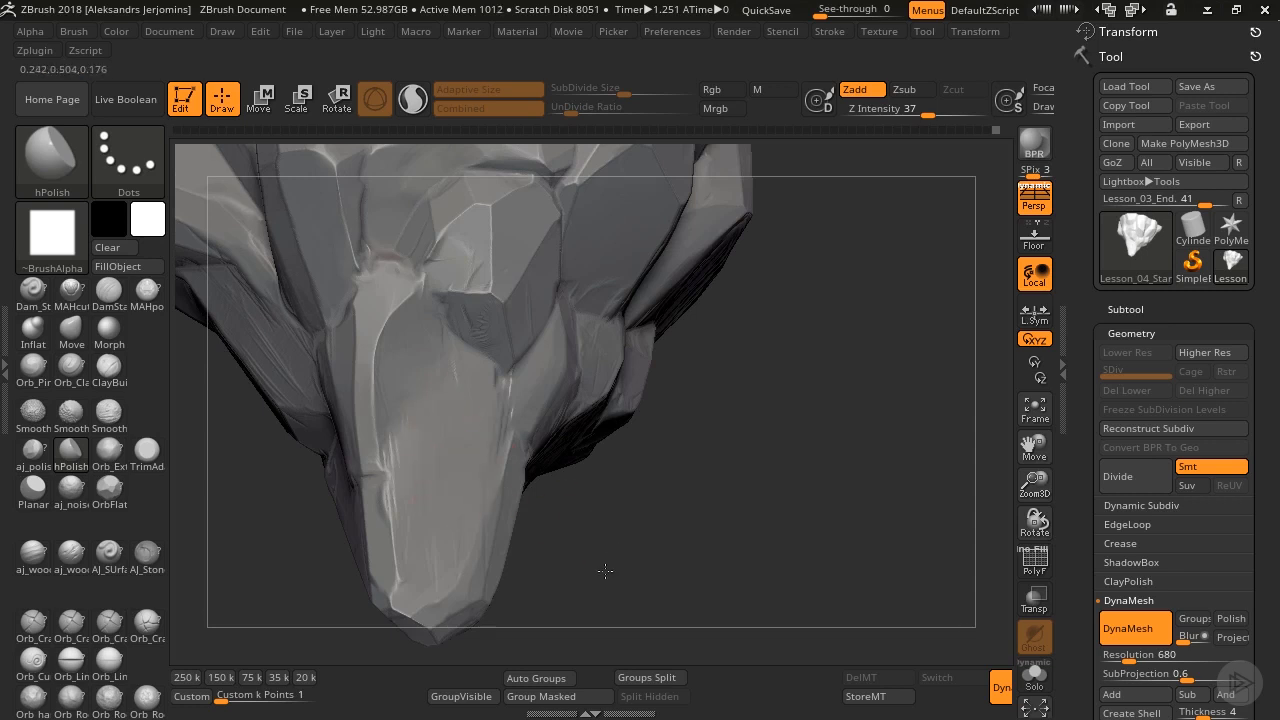
drag(606, 571, 575, 545)
drag(376, 506, 366, 416)
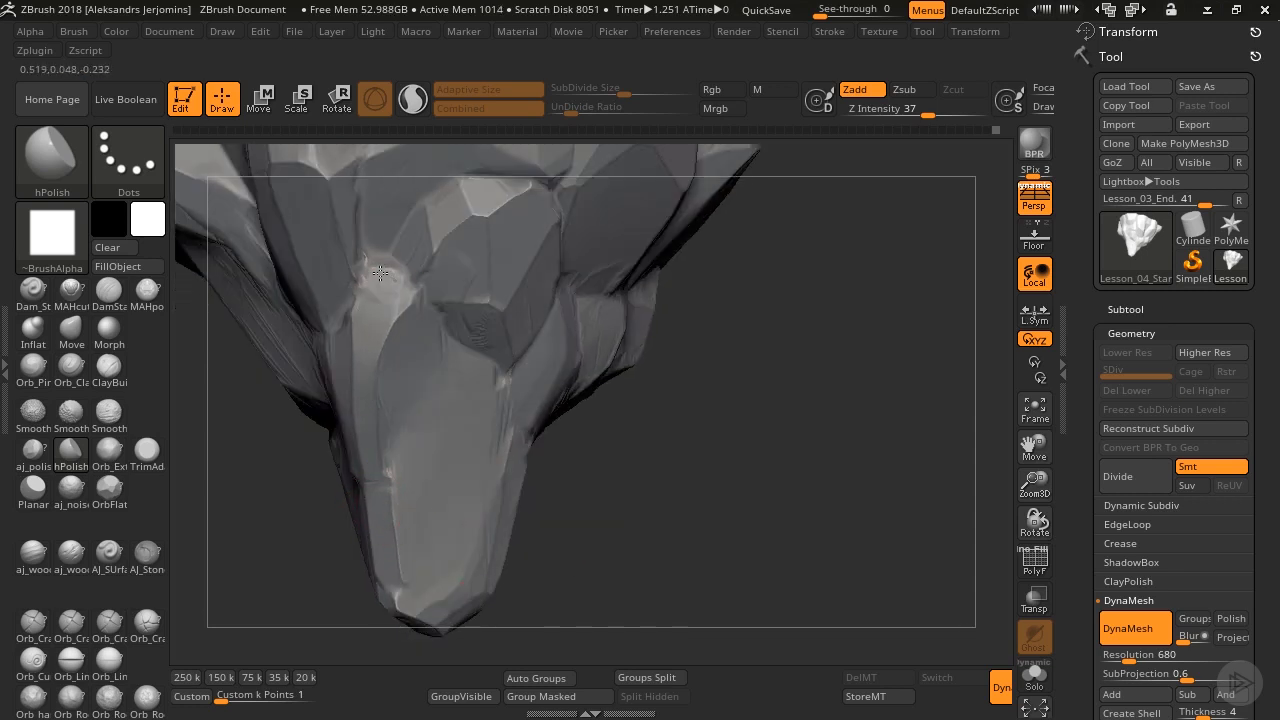
mouse_move(380, 273)
mouse_down()
mouse_move(398, 246)
mouse_move(412, 274)
mouse_move(389, 256)
mouse_move(395, 342)
mouse_up()
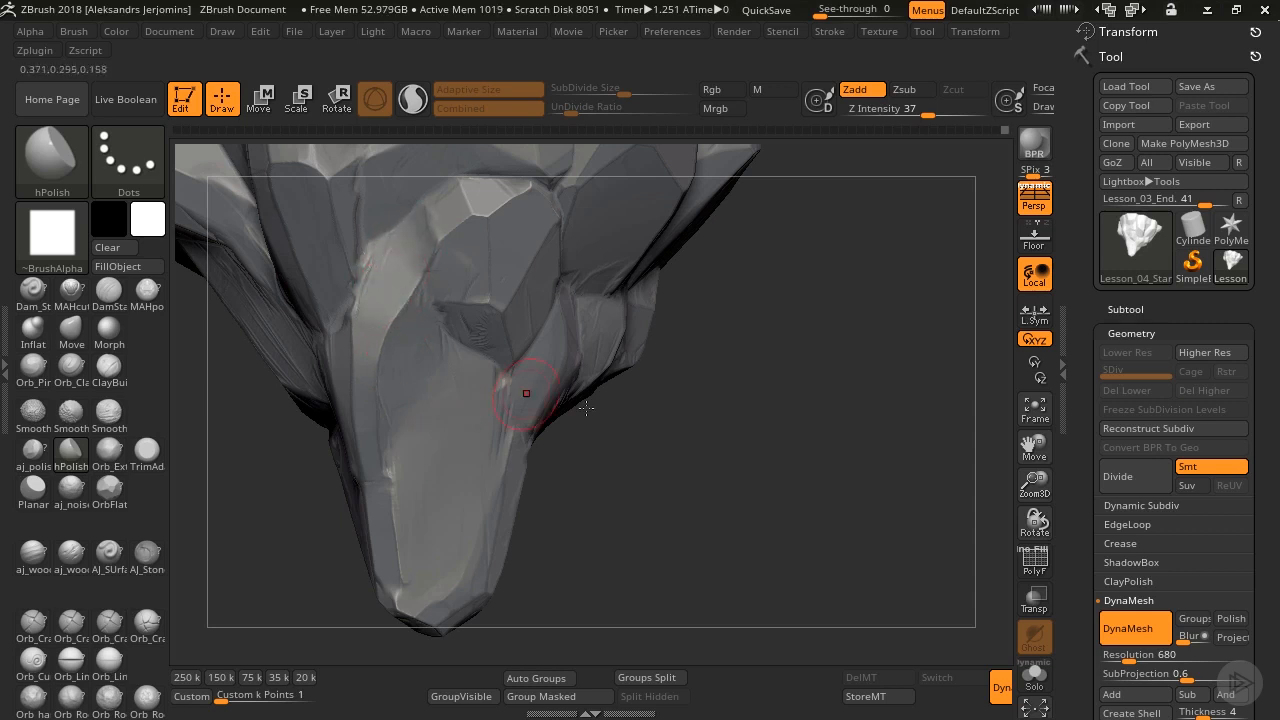
Polish the facets beside the knob and the adjoining side plane of the lower tip.
drag(1034, 484, 1006, 443)
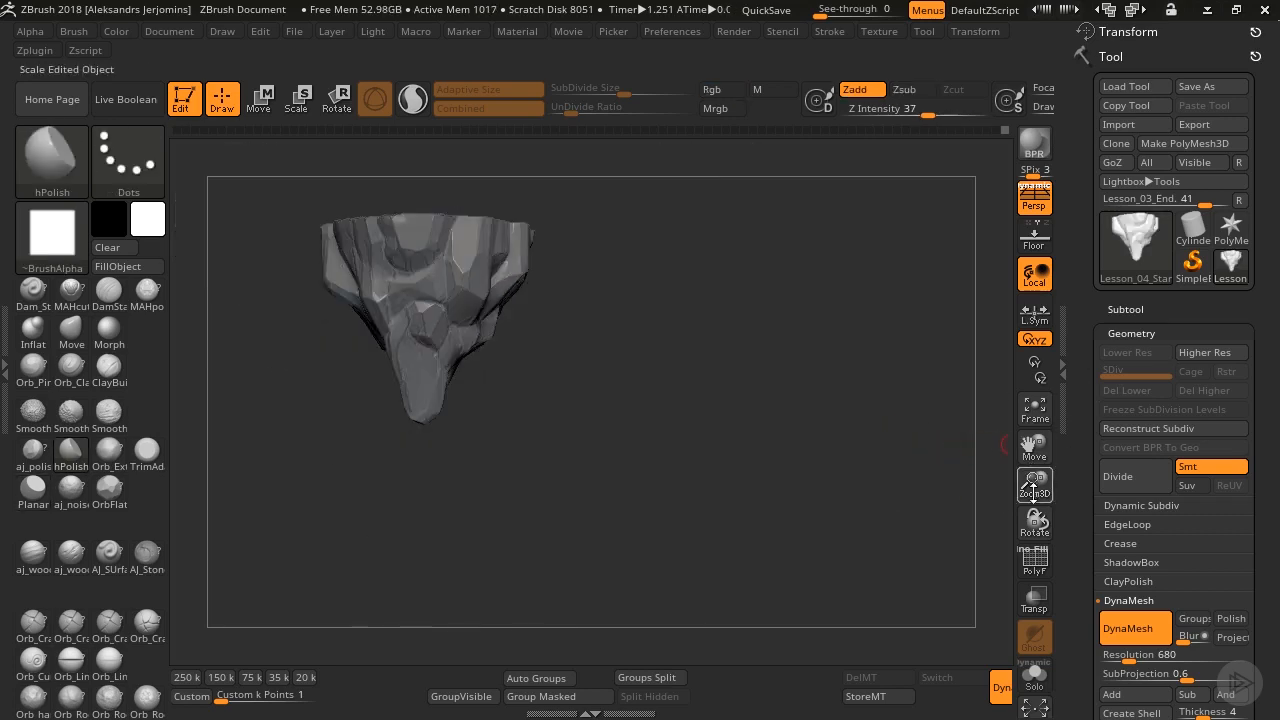
drag(1034, 484, 523, 294)
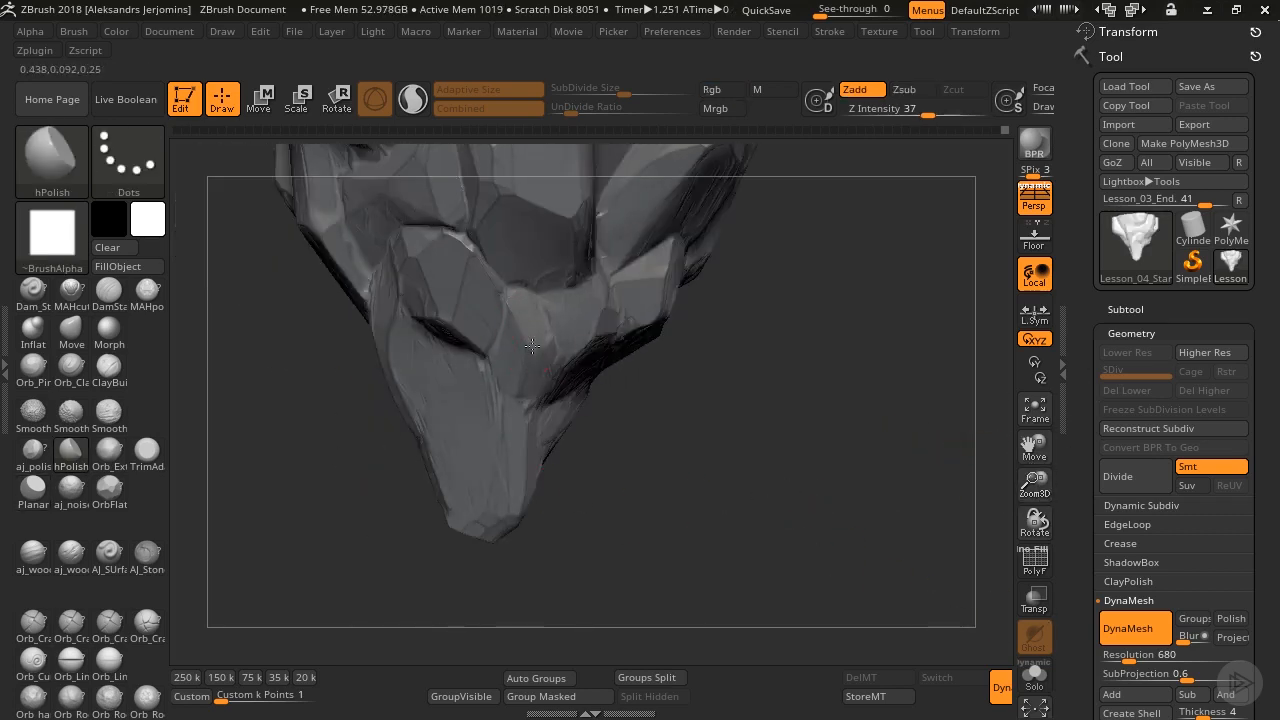
drag(608, 452, 585, 335)
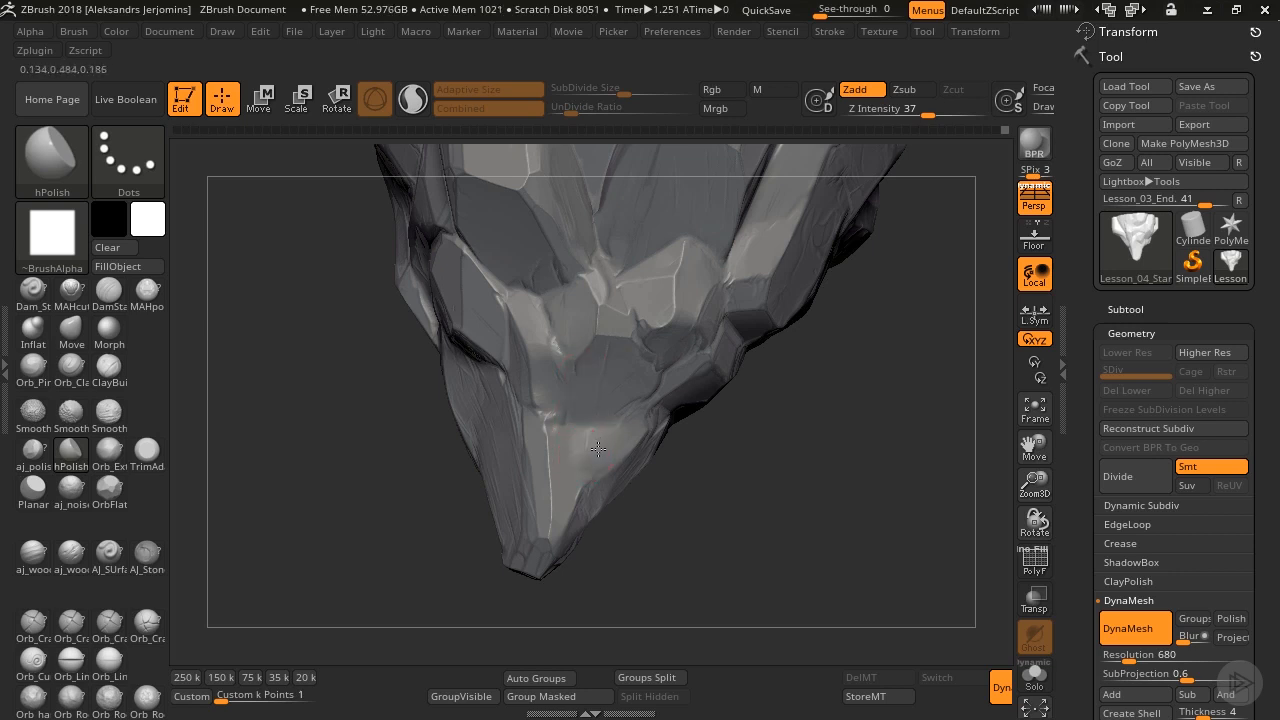
mouse_move(648, 540)
mouse_down()
mouse_move(591, 488)
mouse_move(598, 500)
mouse_move(556, 525)
mouse_up()
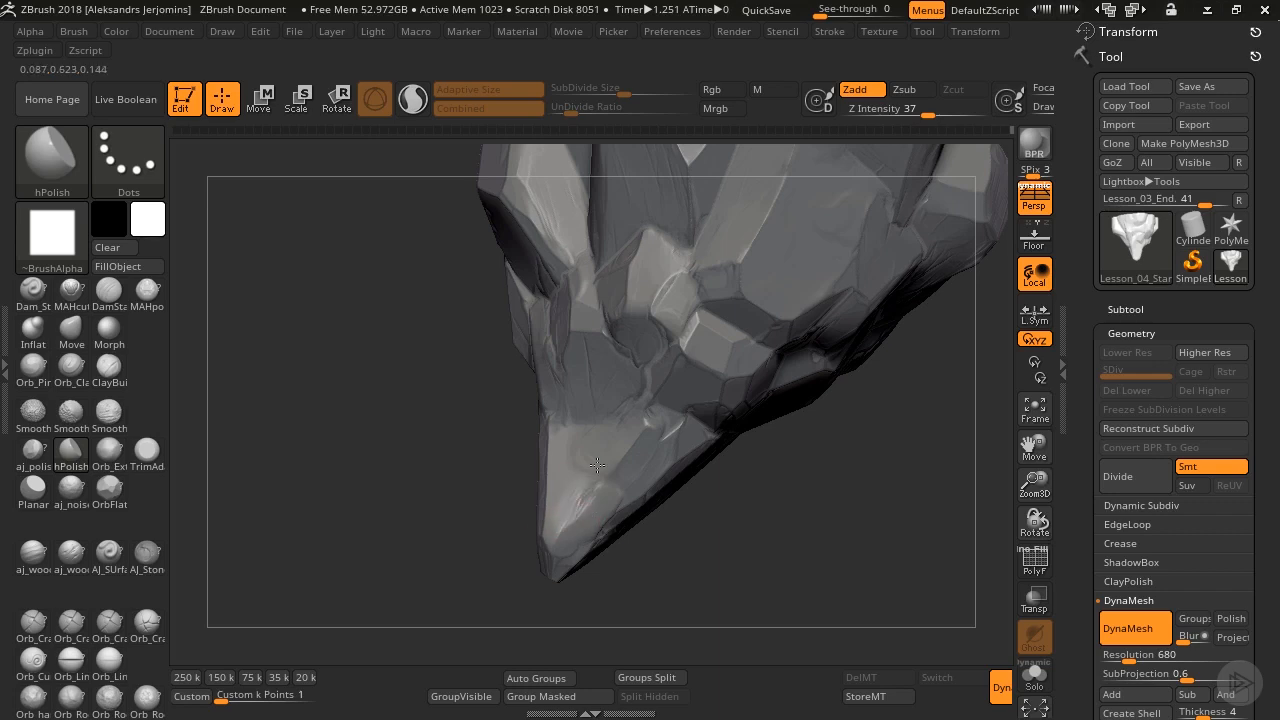
Polish the planes on the opposite side of the lower tip and the blocky ledge above them.
mouse_move(726, 534)
mouse_down()
mouse_move(703, 531)
mouse_move(577, 410)
mouse_up()
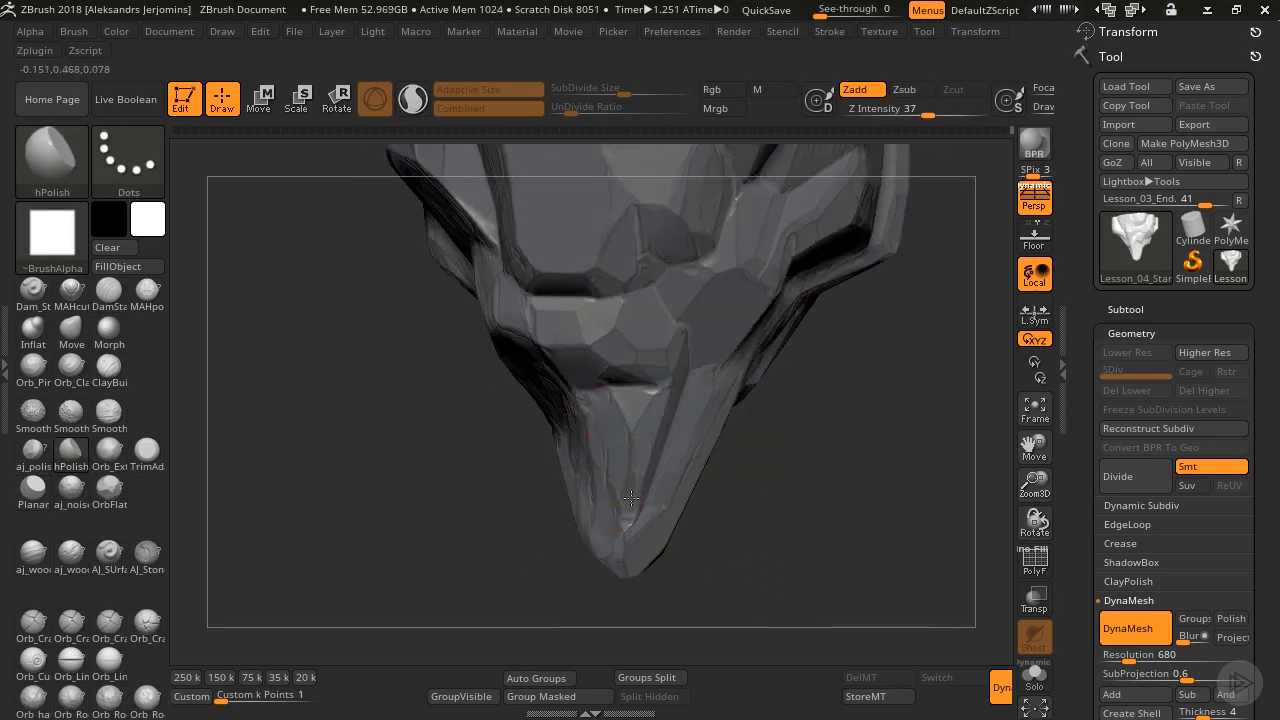
drag(784, 480, 722, 425)
mouse_move(594, 311)
mouse_down()
mouse_move(643, 342)
mouse_move(633, 367)
mouse_move(611, 370)
mouse_up()
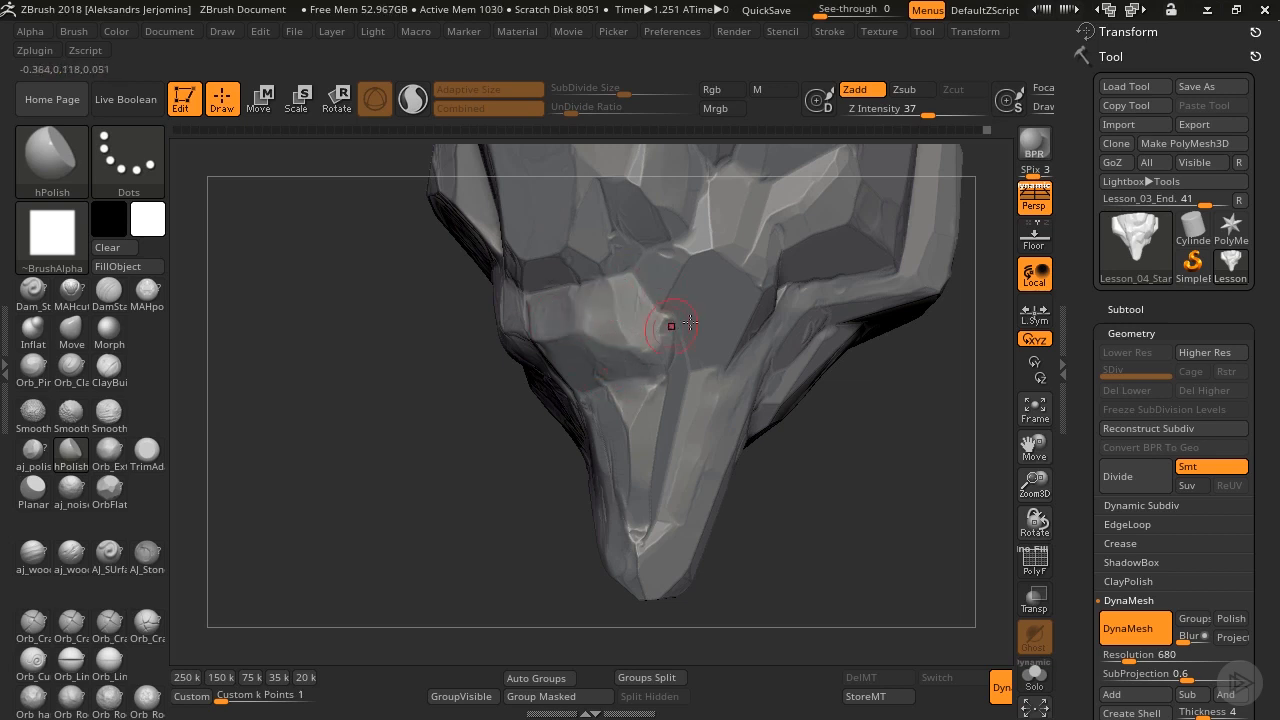
mouse_move(1034, 446)
mouse_down()
mouse_move(981, 539)
mouse_move(609, 451)
mouse_up()
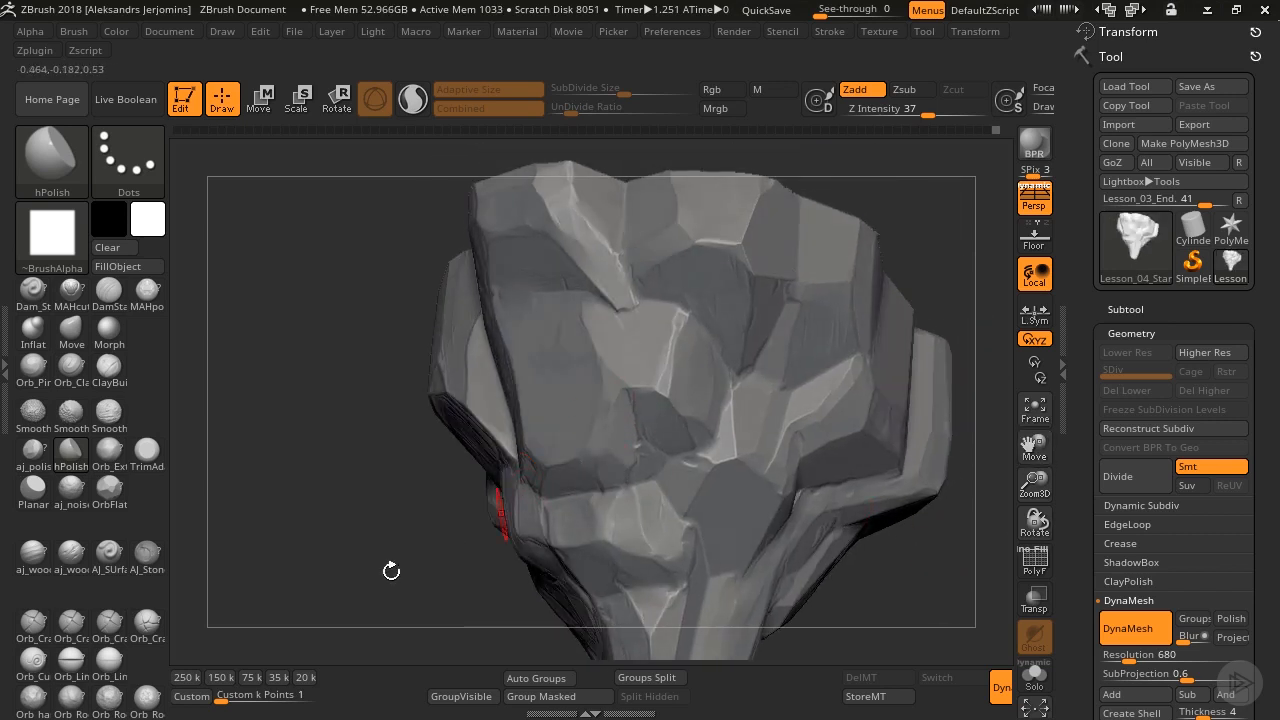
Set SmoothValleys as the smoothing brush for cleaning up the creases between the rock's facets.
drag(391, 569, 437, 409)
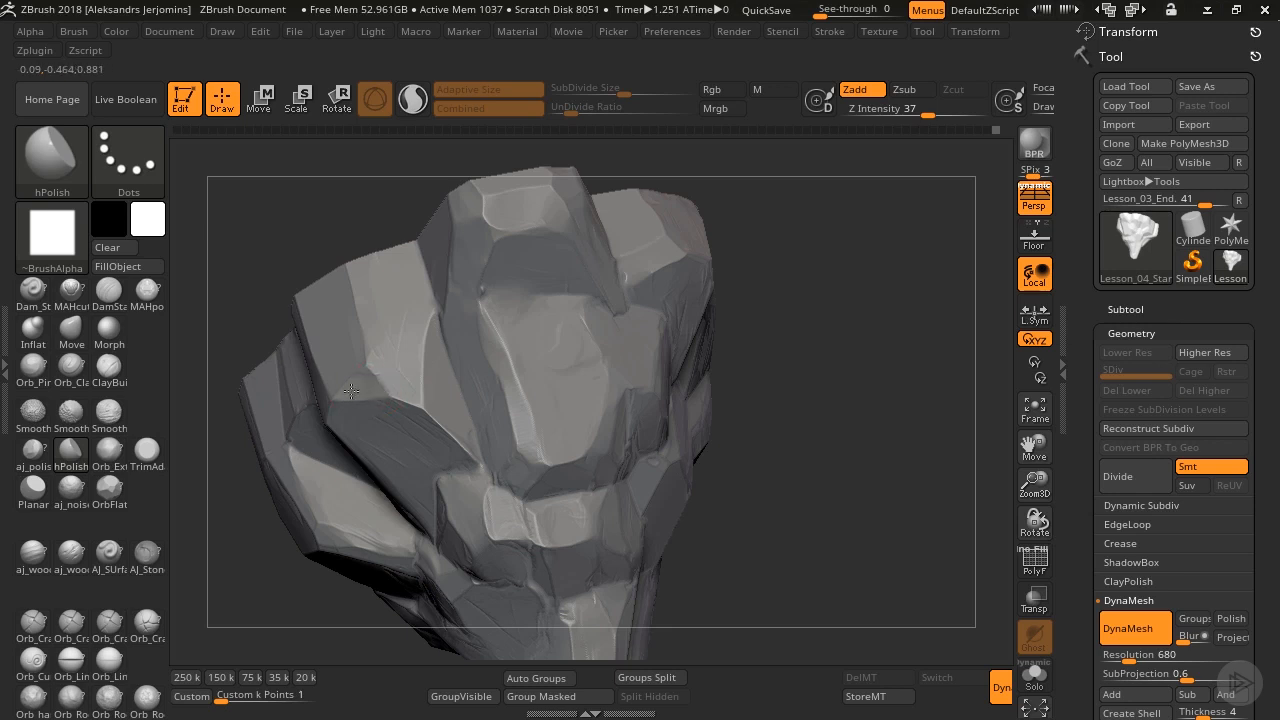
mouse_move(400, 390)
mouse_down()
mouse_move(376, 362)
mouse_move(424, 320)
mouse_up()
mouse_move(1036, 483)
mouse_down()
mouse_move(920, 430)
mouse_move(912, 410)
mouse_move(1040, 466)
mouse_up()
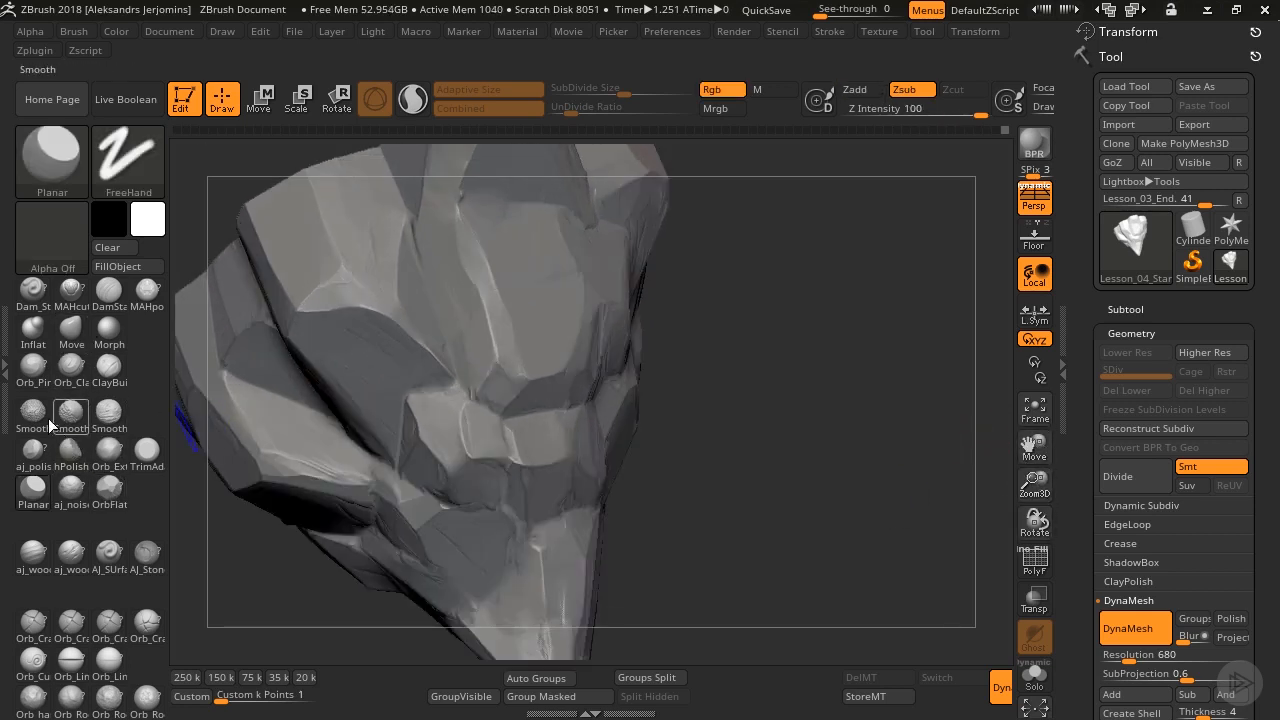
click(103, 421)
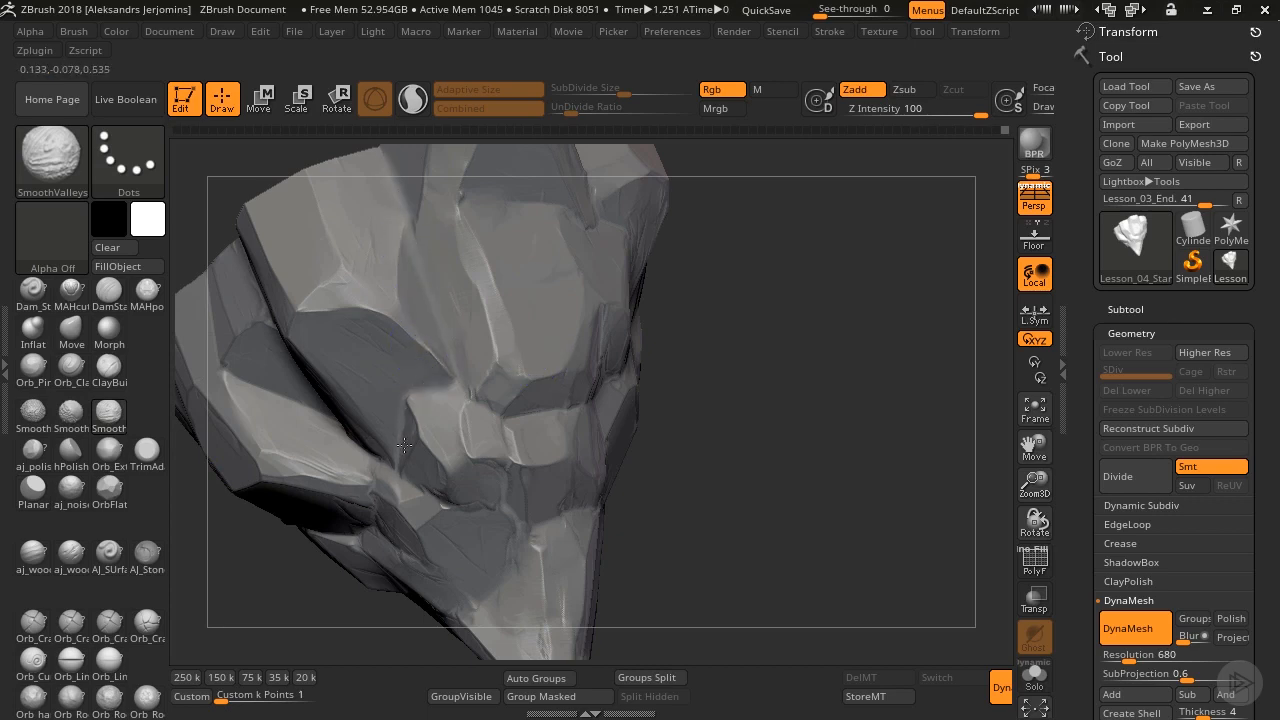
Smooth the crevices above the lower tip and inside the dark recess with SmoothValleys, and clear any mask.
drag(756, 457, 534, 429)
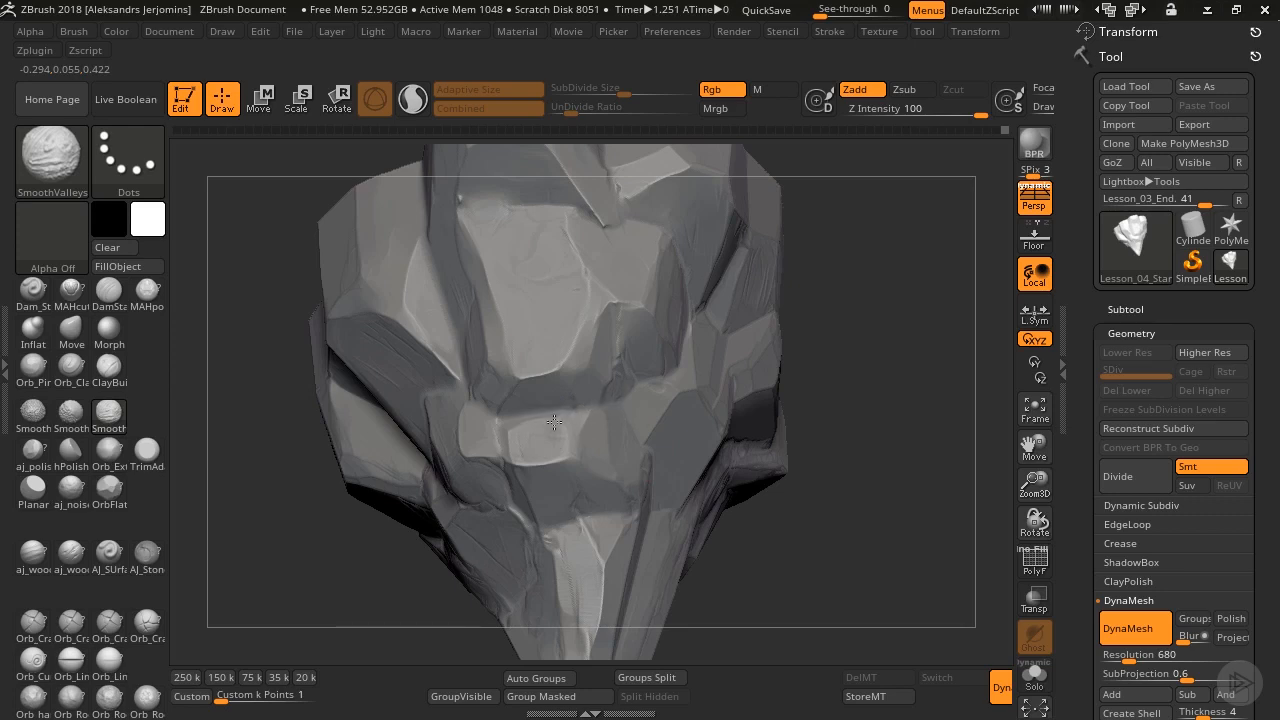
drag(800, 449, 703, 336)
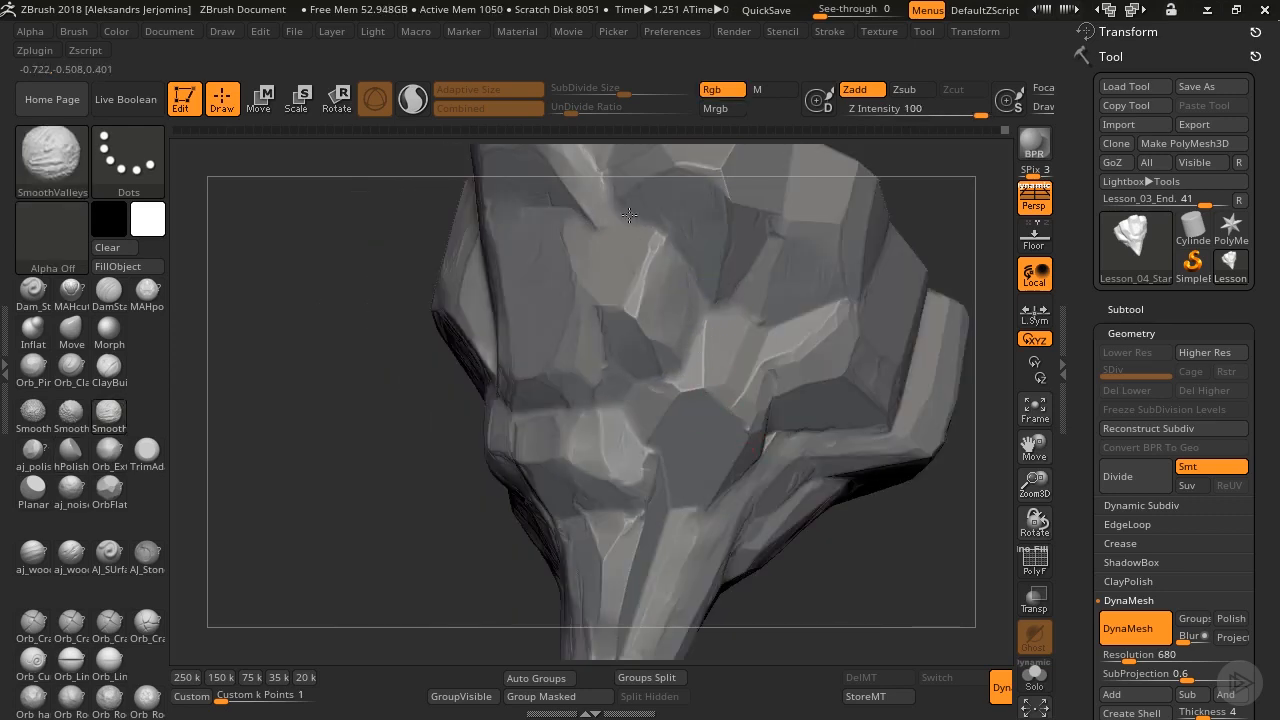
mouse_move(1035, 485)
mouse_down()
mouse_move(942, 400)
mouse_move(1003, 403)
mouse_move(1045, 530)
mouse_up()
drag(814, 440, 597, 426)
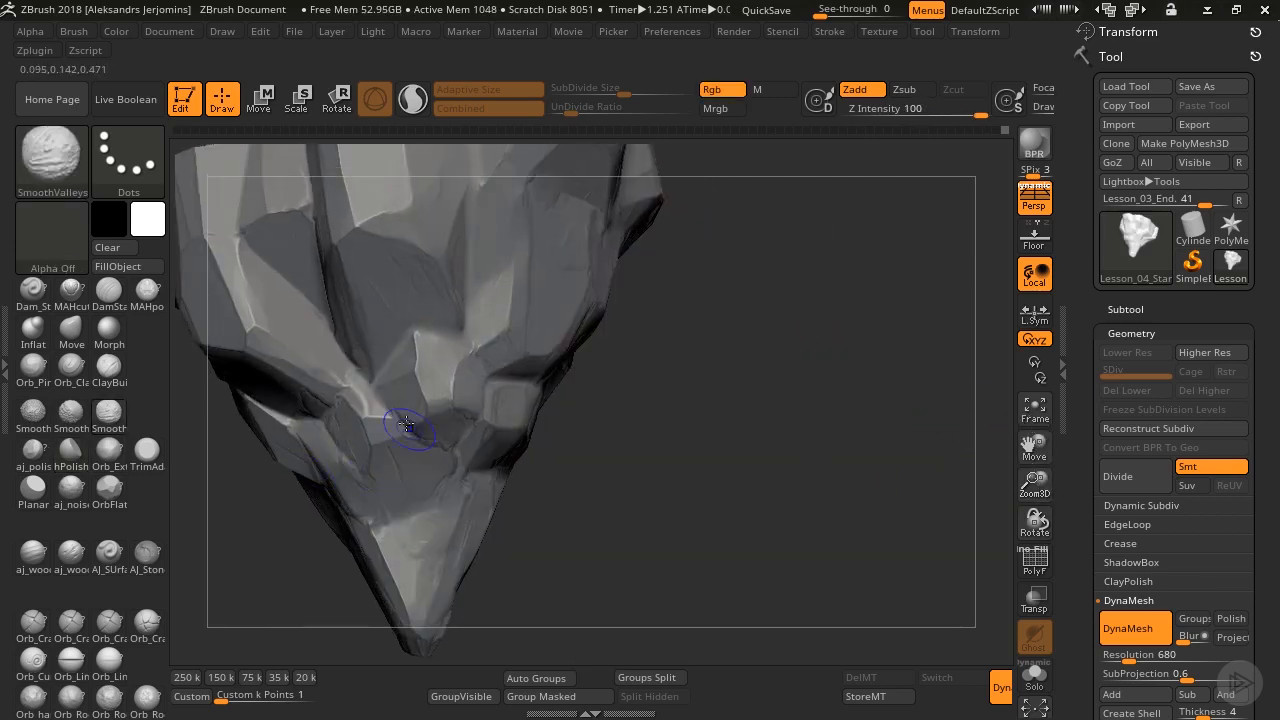
mouse_move(408, 427)
shift+mouse_down()
mouse_move(318, 314)
mouse_move(312, 285)
shift+mouse_up()
drag(616, 446, 684, 440)
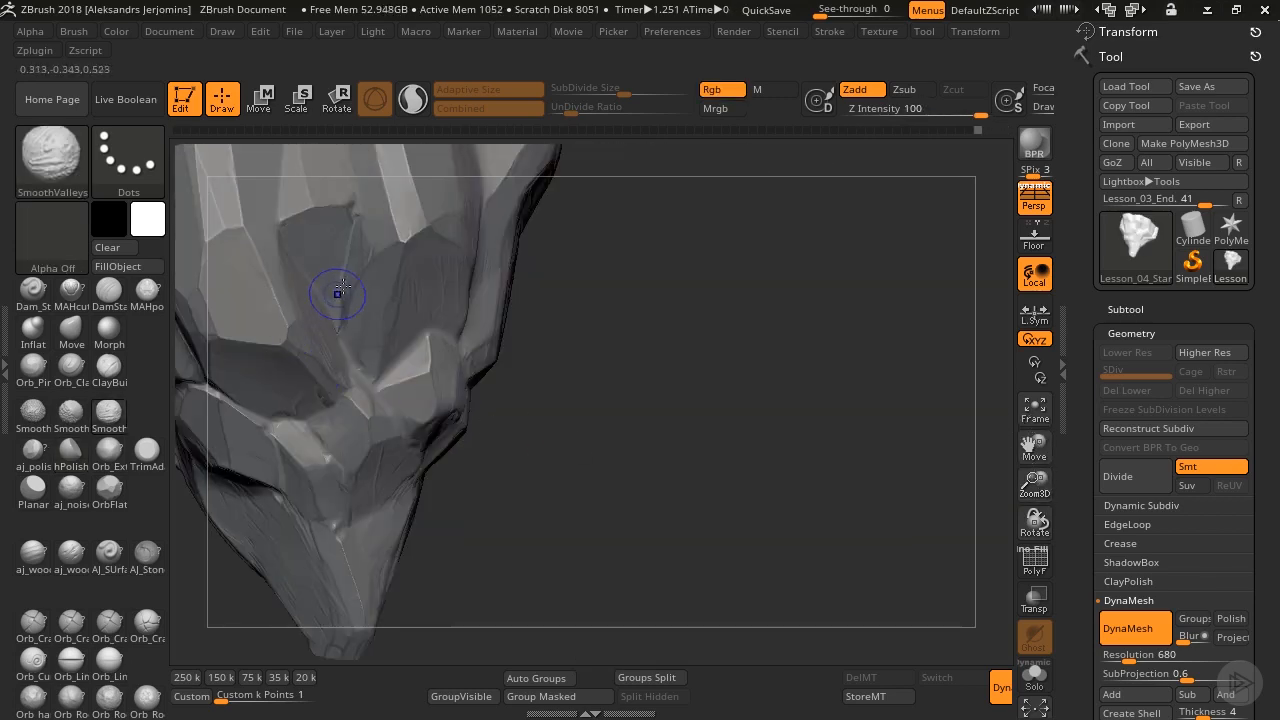
shift+drag(342, 286, 338, 327)
ctrl+drag(568, 348, 596, 424)
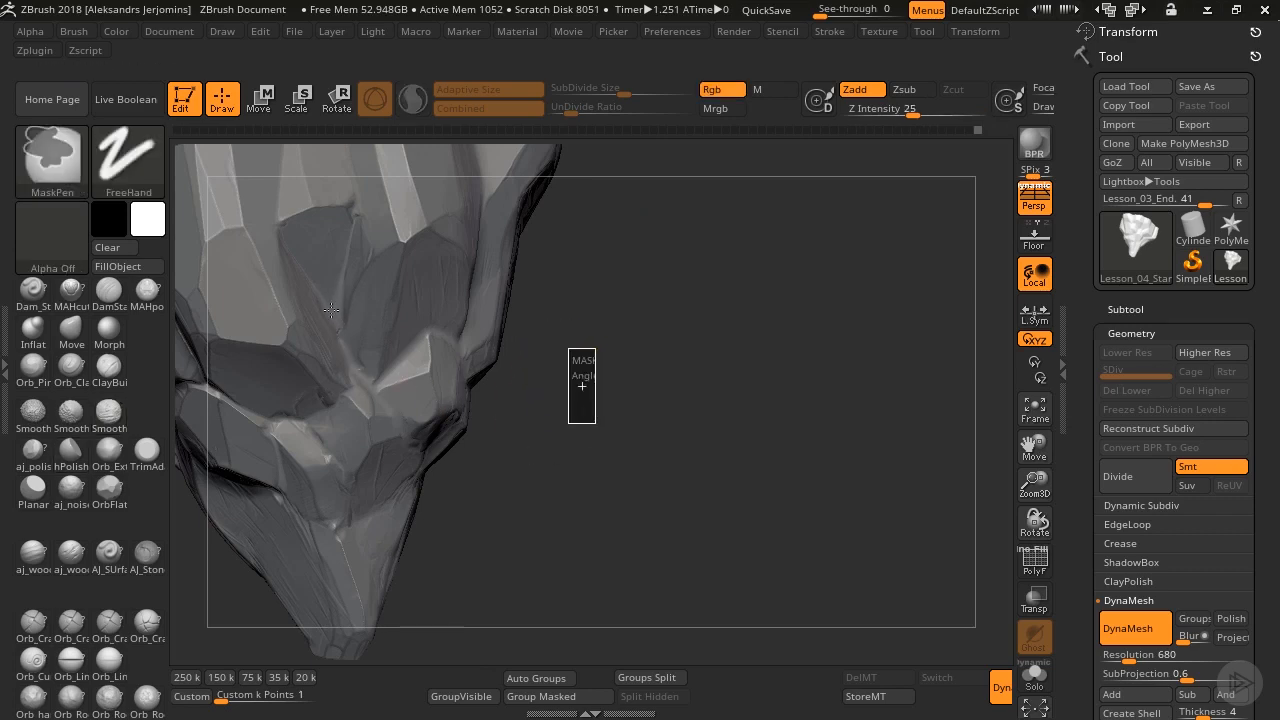
Polish the planes inside the dark recess and its upper corner with the hPolish brush.
key(b)
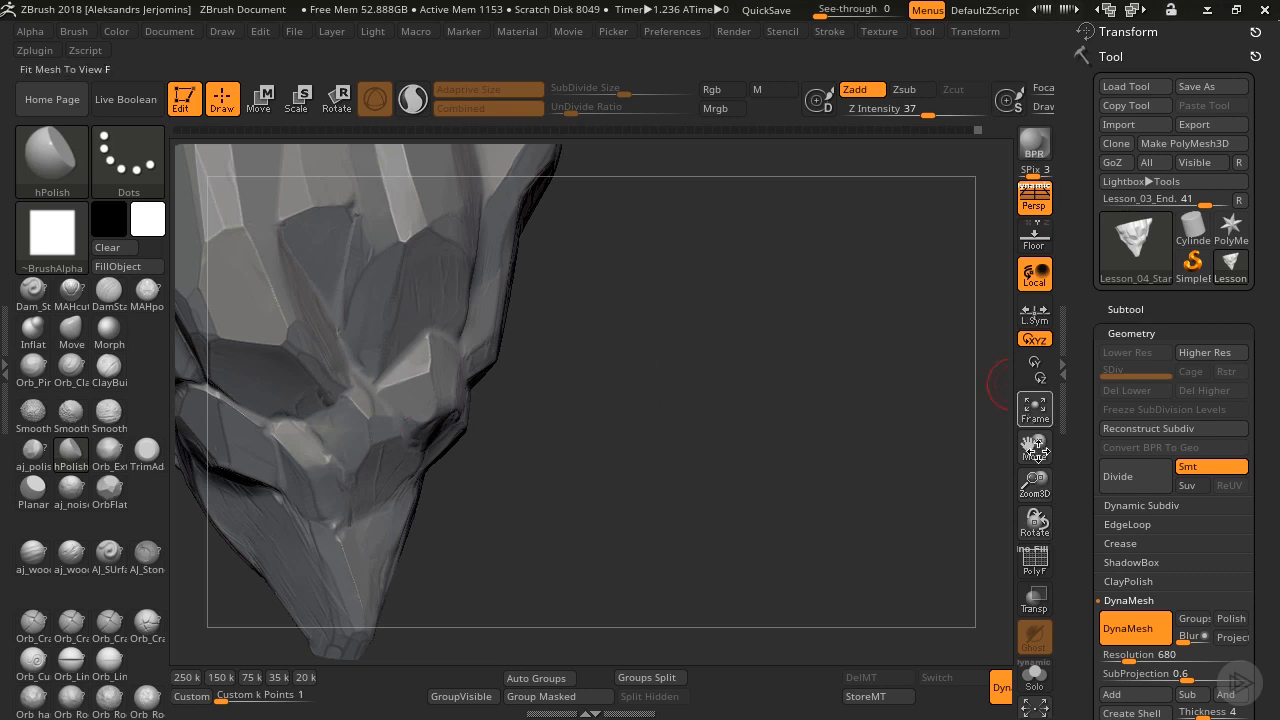
drag(1035, 476, 285, 412)
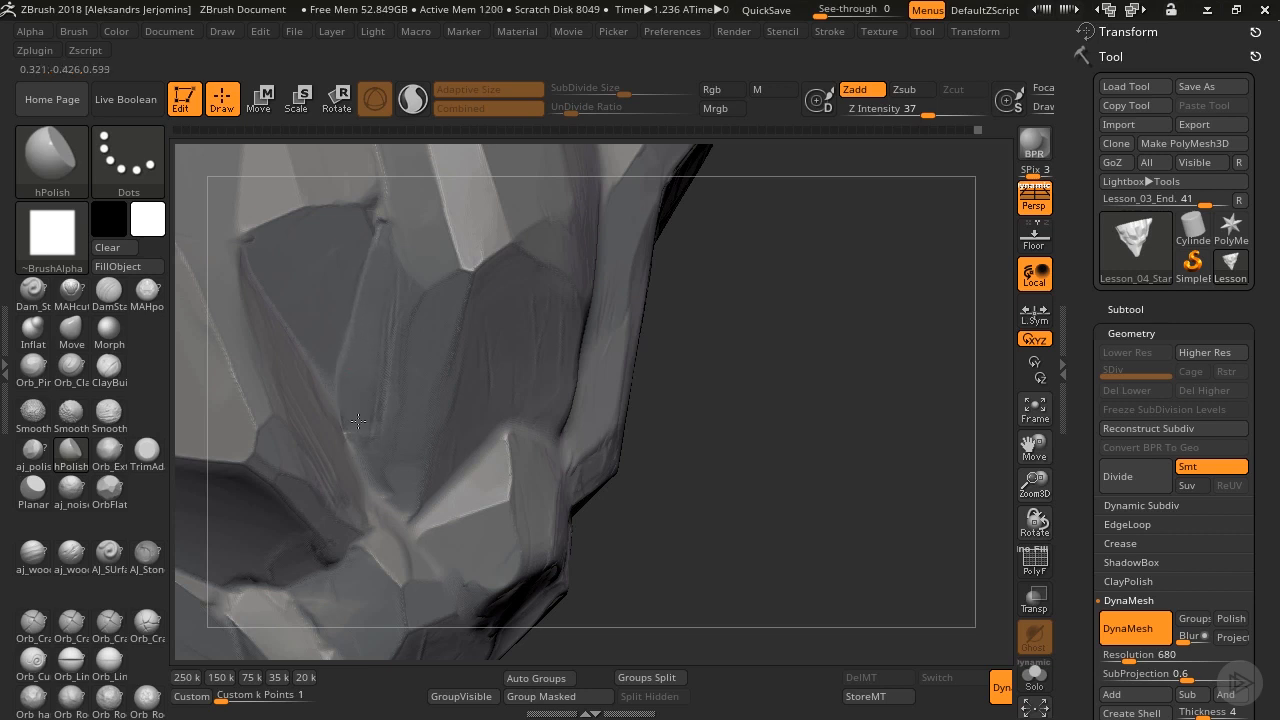
key(ctrl)
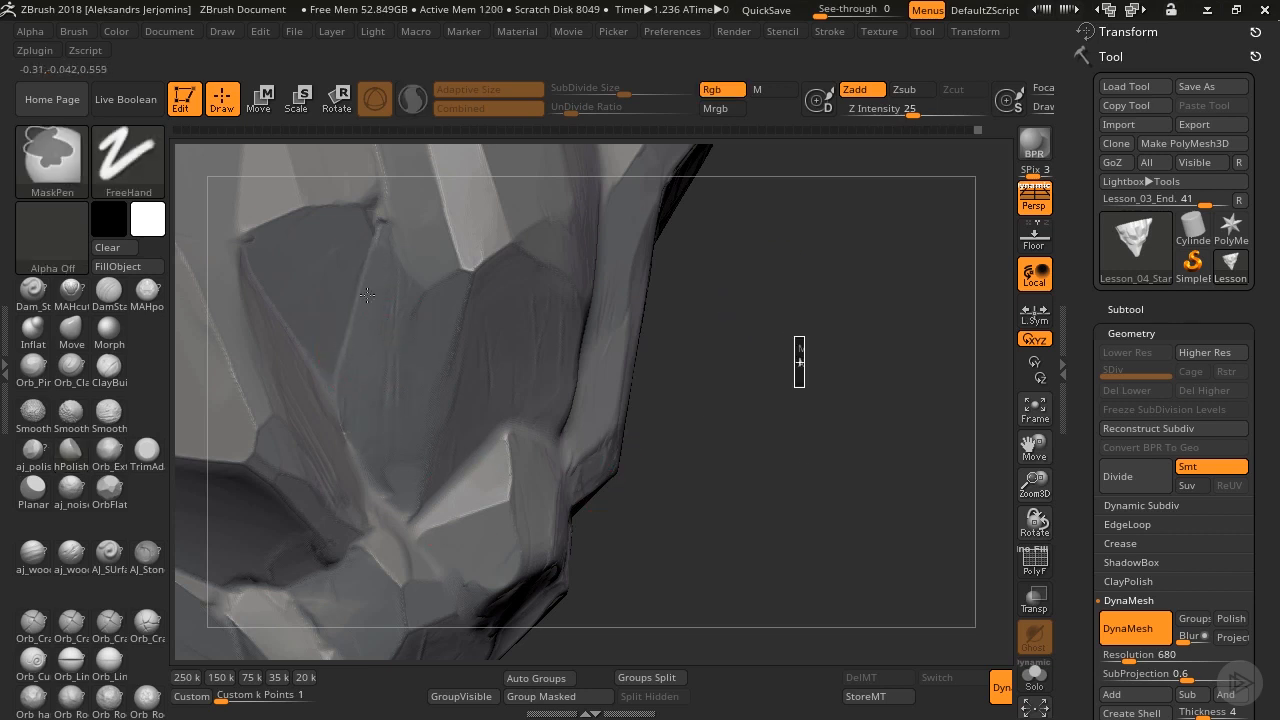
key(shift)
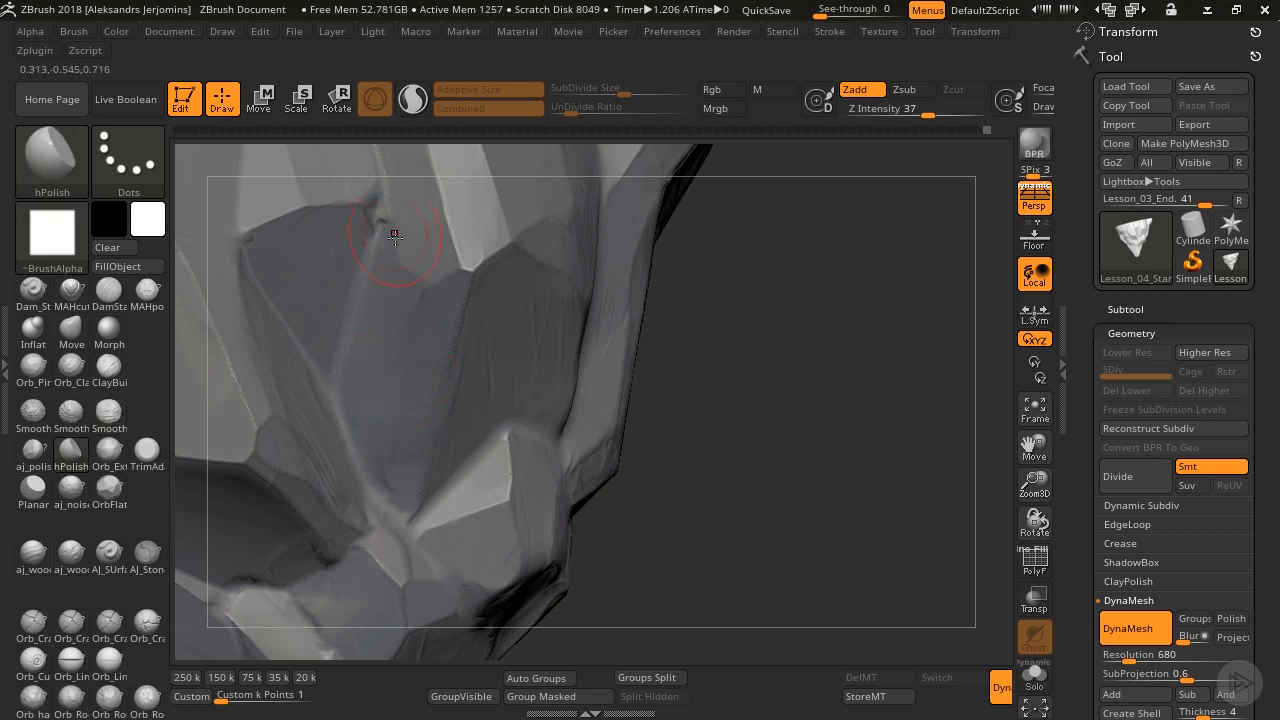
drag(395, 250, 414, 187)
drag(464, 274, 457, 246)
Polish the vertical facets between the dark recess and the rock's upper rim.
drag(1034, 484, 1034, 530)
drag(1034, 448, 1090, 600)
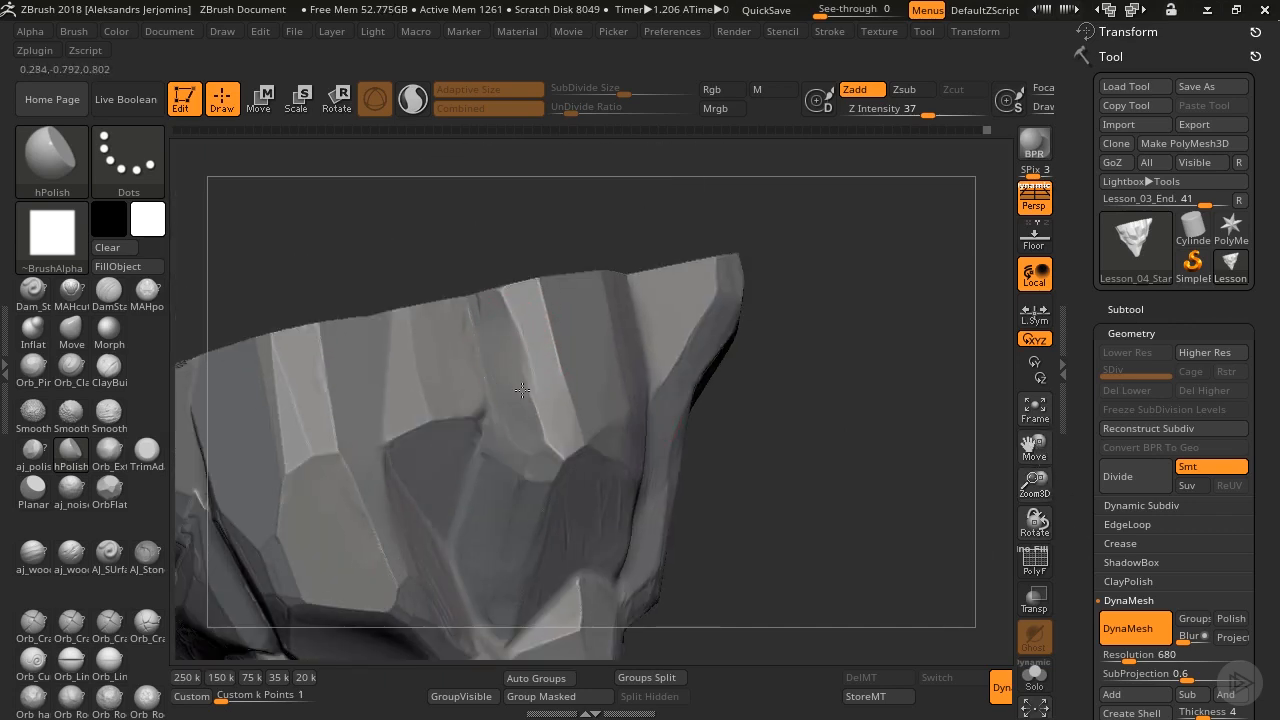
mouse_move(522, 389)
mouse_down()
mouse_move(520, 352)
mouse_move(555, 450)
mouse_move(505, 298)
mouse_up()
drag(558, 432, 527, 362)
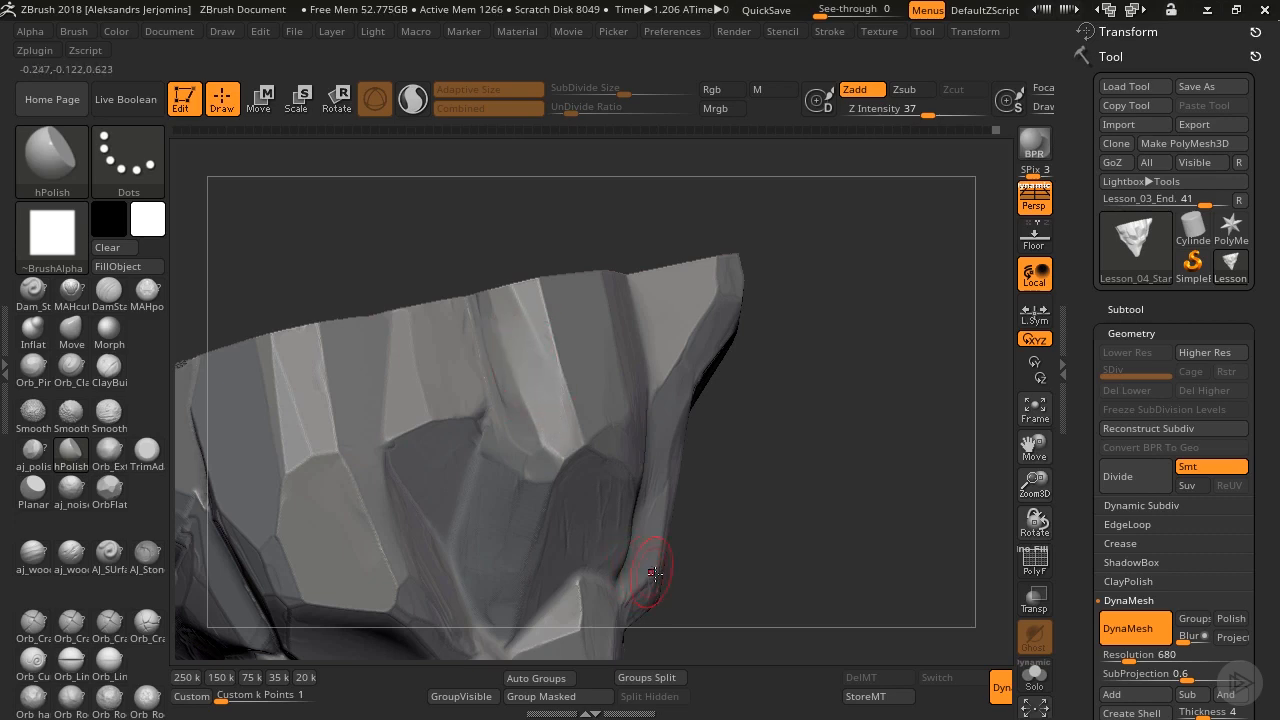
Polish the edge of the bright wedge below the recess and the small facets beside it.
drag(1034, 448, 962, 262)
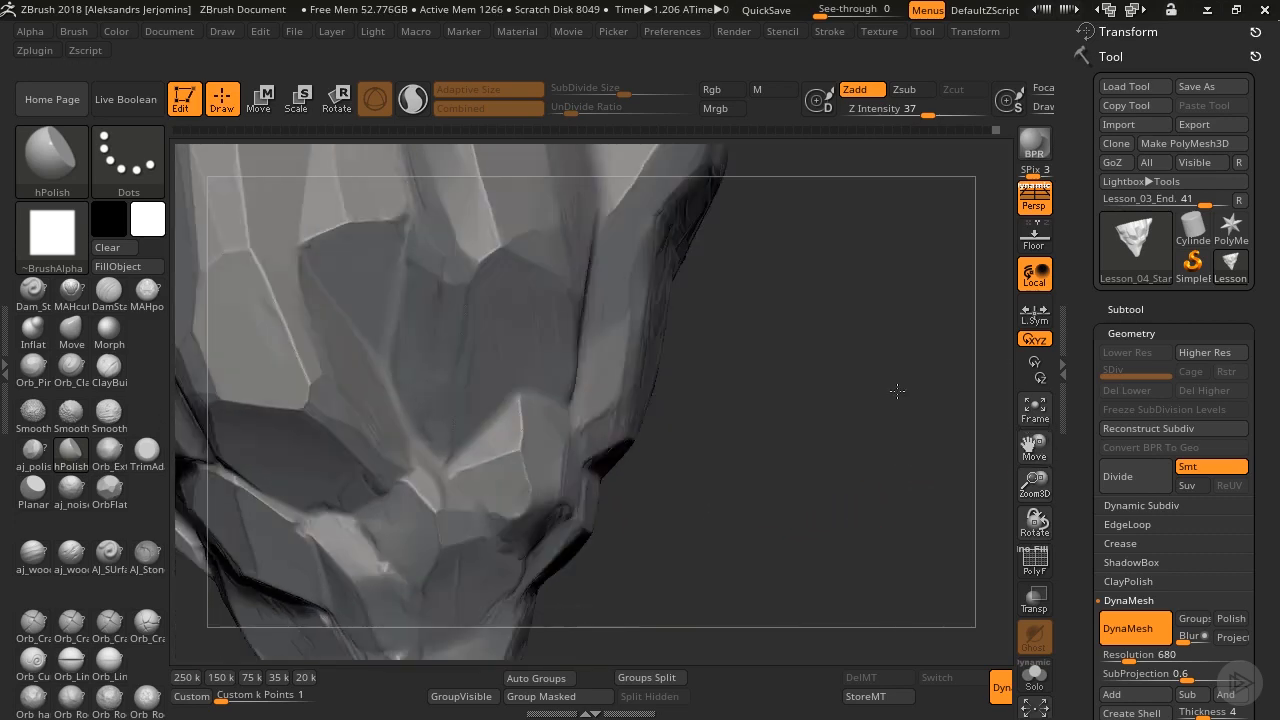
drag(894, 391, 815, 396)
drag(539, 428, 554, 521)
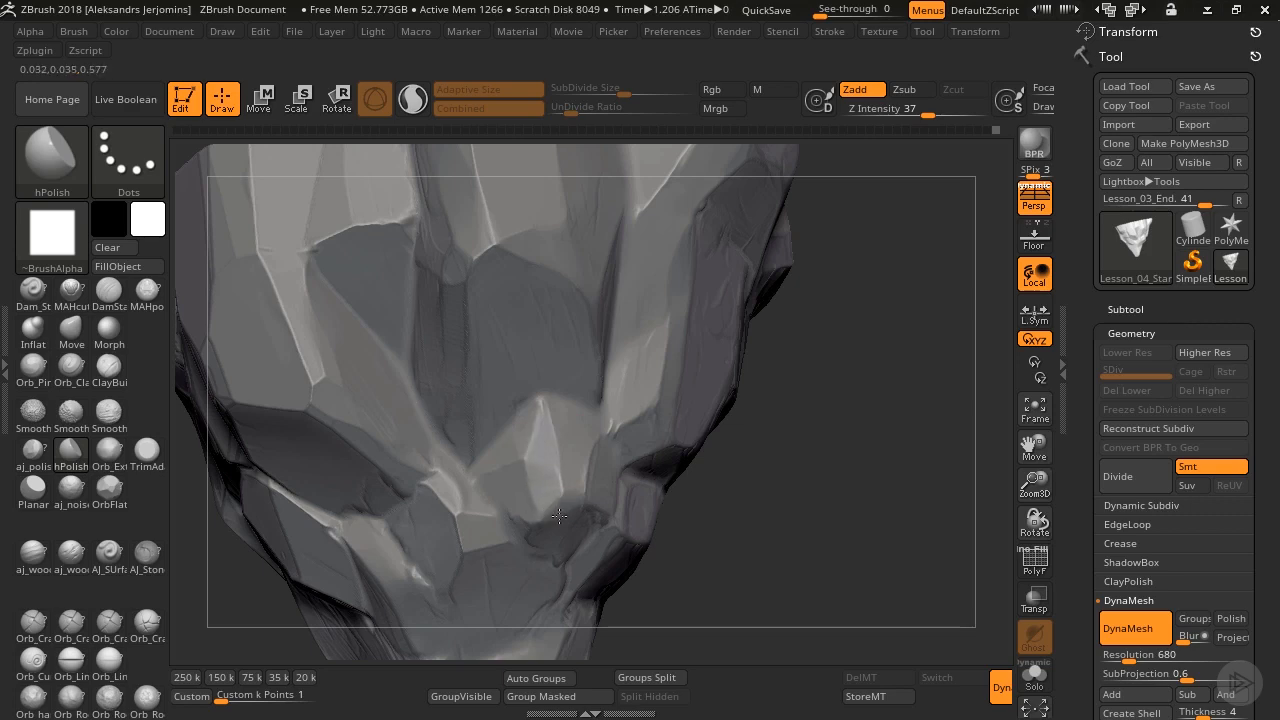
drag(1020, 460, 990, 340)
drag(900, 385, 815, 388)
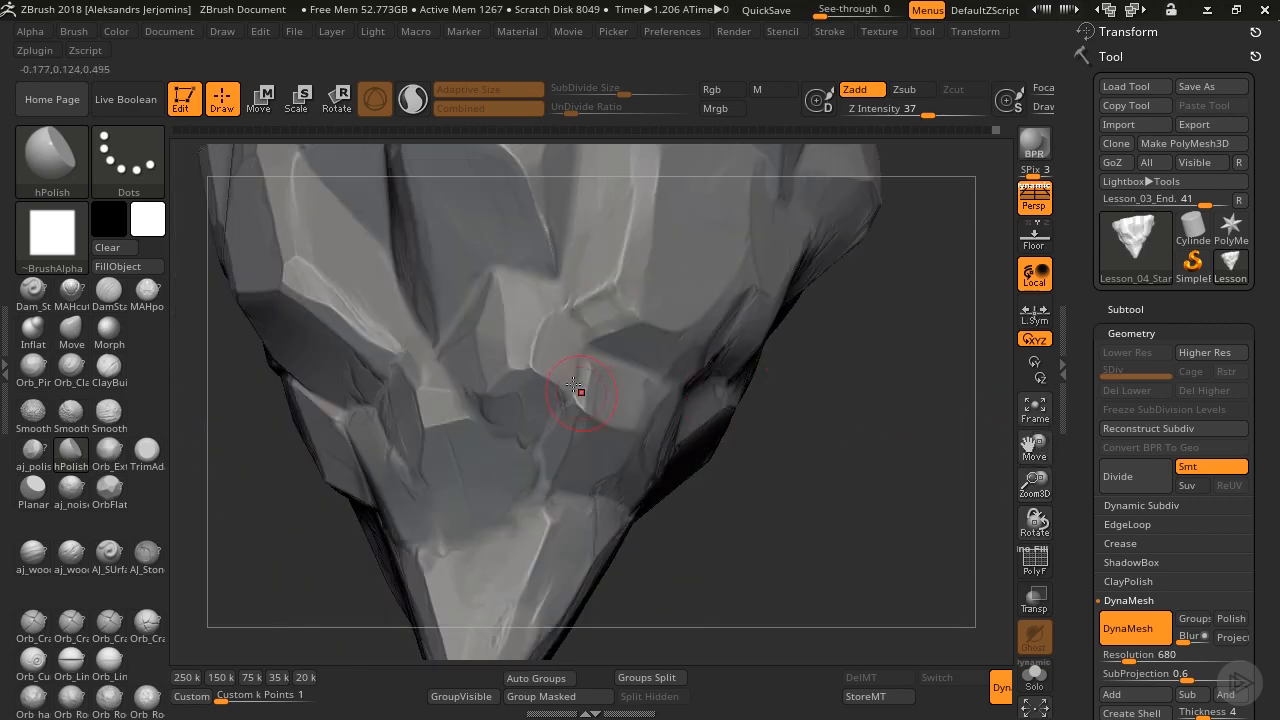
mouse_move(573, 385)
mouse_down()
mouse_move(588, 398)
mouse_move(575, 407)
mouse_up()
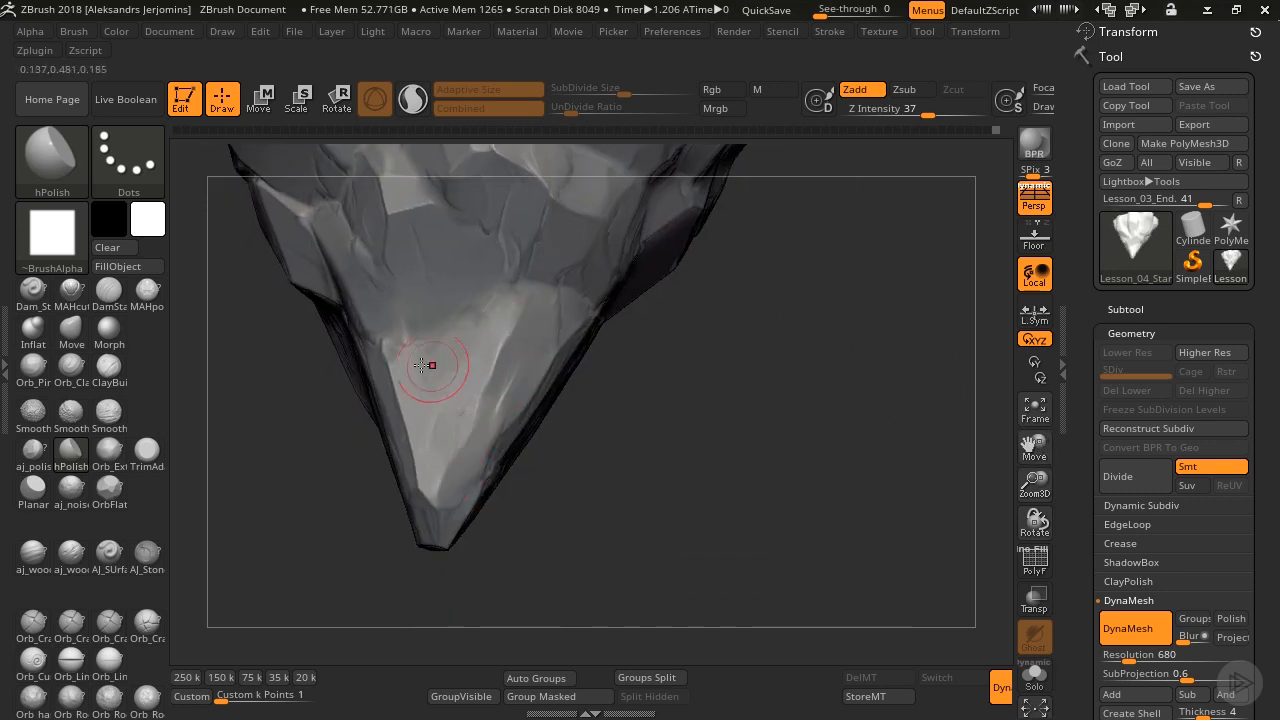
Smooth the lower tip's front plane and the creases under the wedge with SmoothValleys.
key(shift)
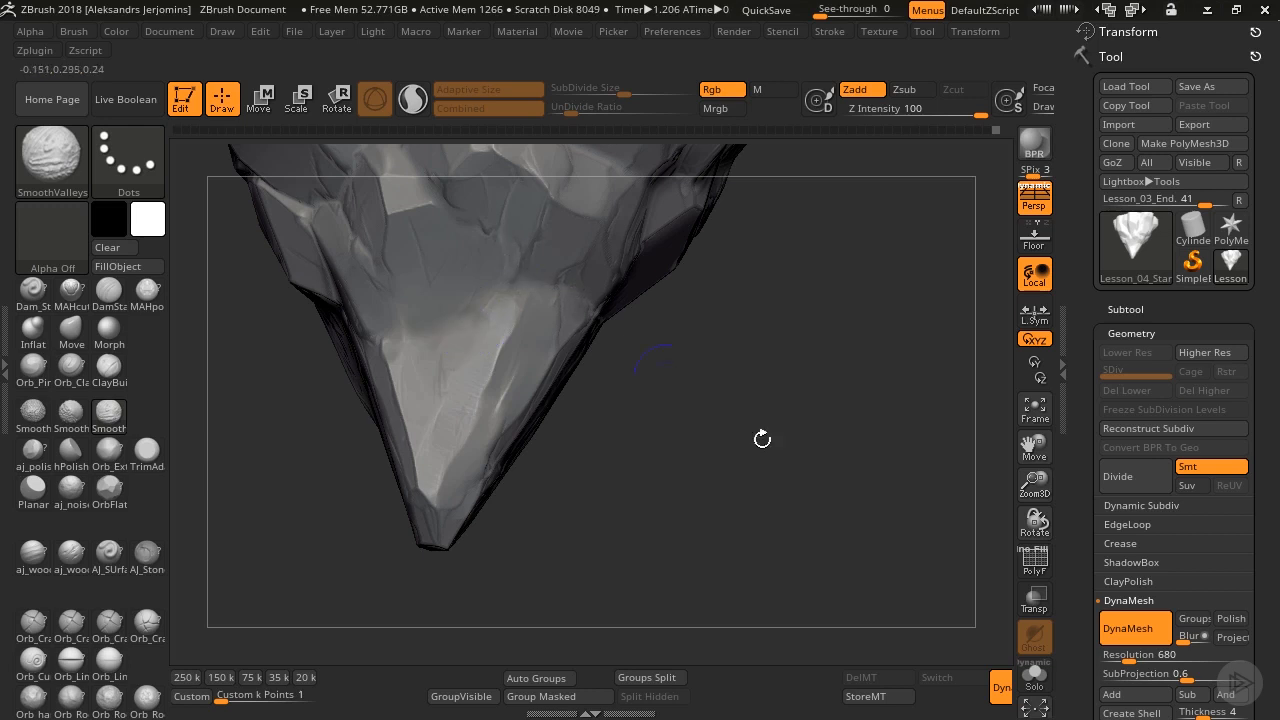
drag(1036, 484, 1034, 435)
drag(1034, 447, 1010, 565)
key(shift)
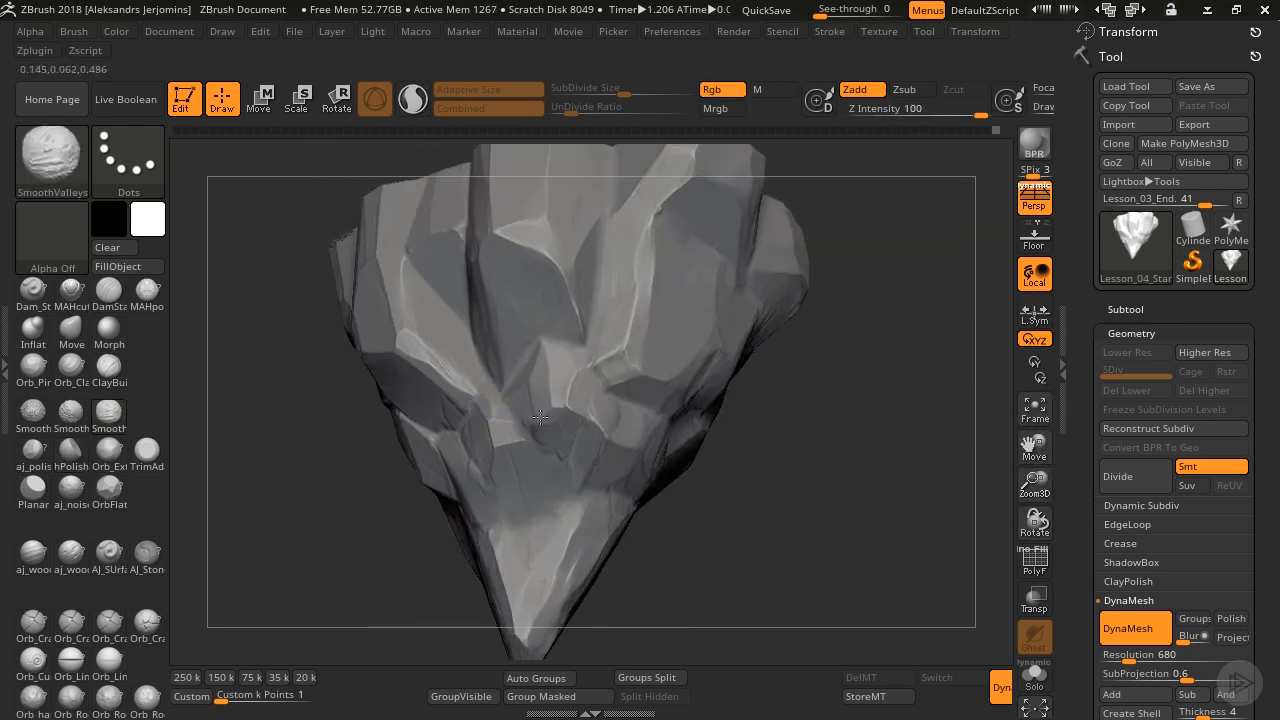
Polish the bright wedge with hPolish, along with the connecting facets and the dark hollow directly beneath it.
drag(1034, 485, 1015, 440)
mouse_move(903, 460)
mouse_down()
mouse_move(871, 414)
mouse_move(909, 405)
mouse_move(900, 410)
mouse_up()
drag(1035, 485, 1035, 590)
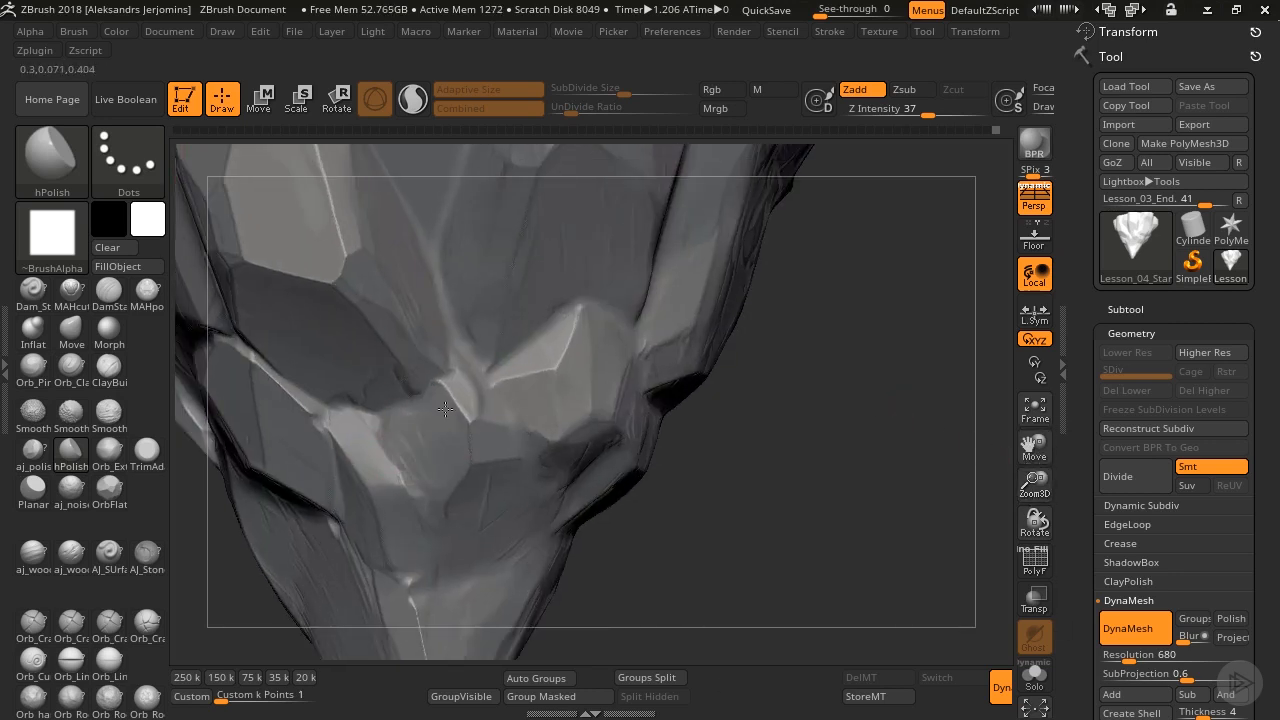
drag(445, 409, 490, 412)
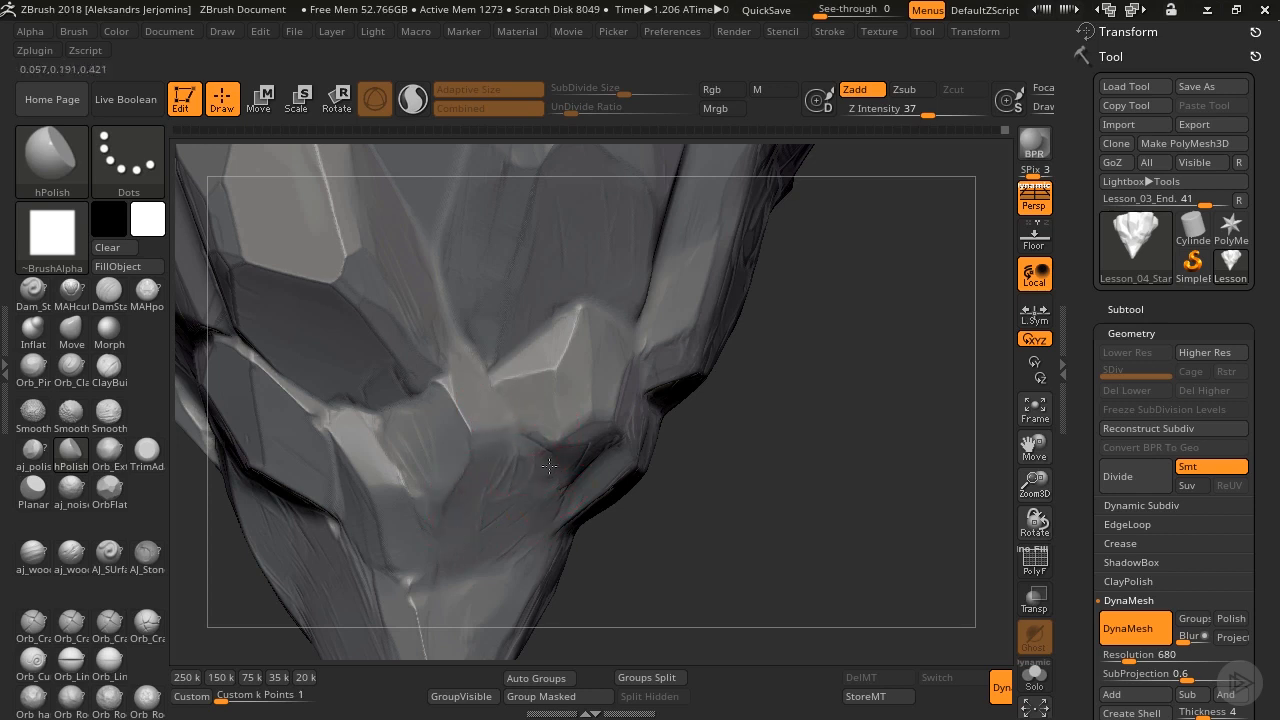
drag(549, 465, 581, 456)
drag(567, 346, 595, 378)
Polish the tall narrow plane between the dark recess and the large oval facet, flattening its border with the recess.
drag(1020, 494, 1020, 400)
mouse_move(900, 450)
mouse_down()
mouse_move(770, 460)
mouse_move(1020, 504)
mouse_move(1014, 494)
mouse_move(940, 622)
mouse_up()
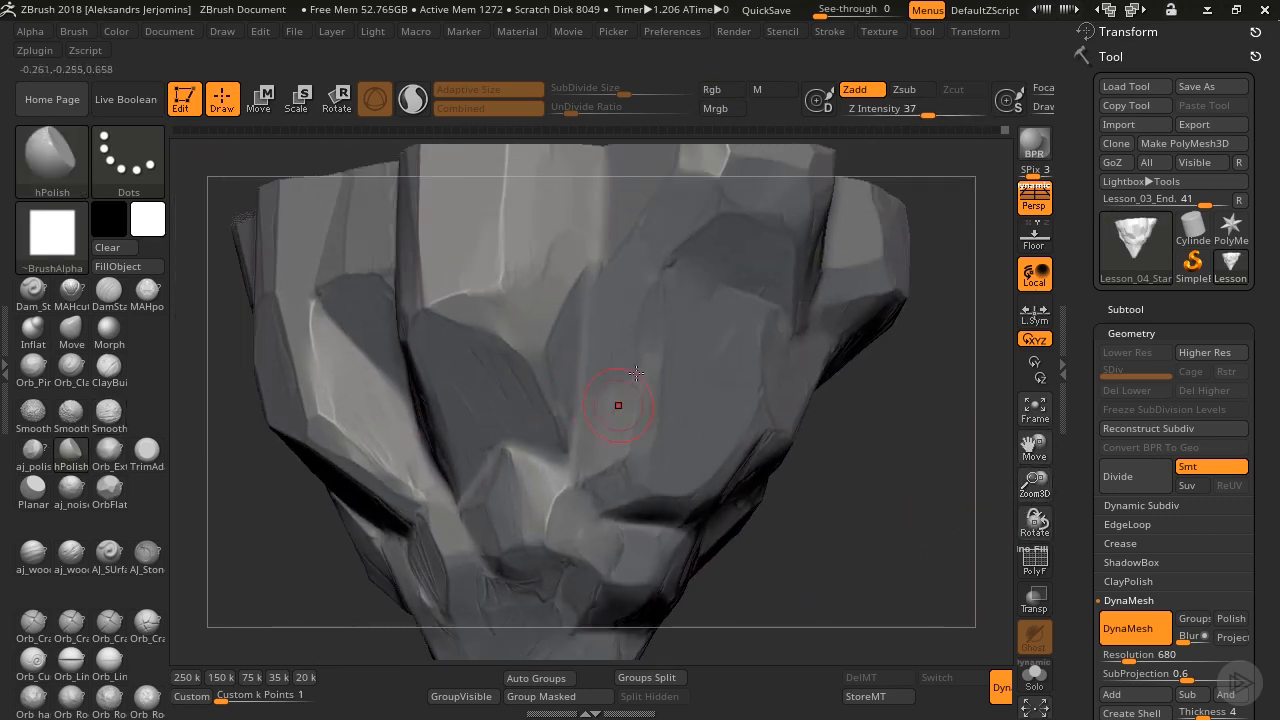
mouse_move(620, 382)
mouse_down()
mouse_move(607, 411)
mouse_move(591, 358)
mouse_up()
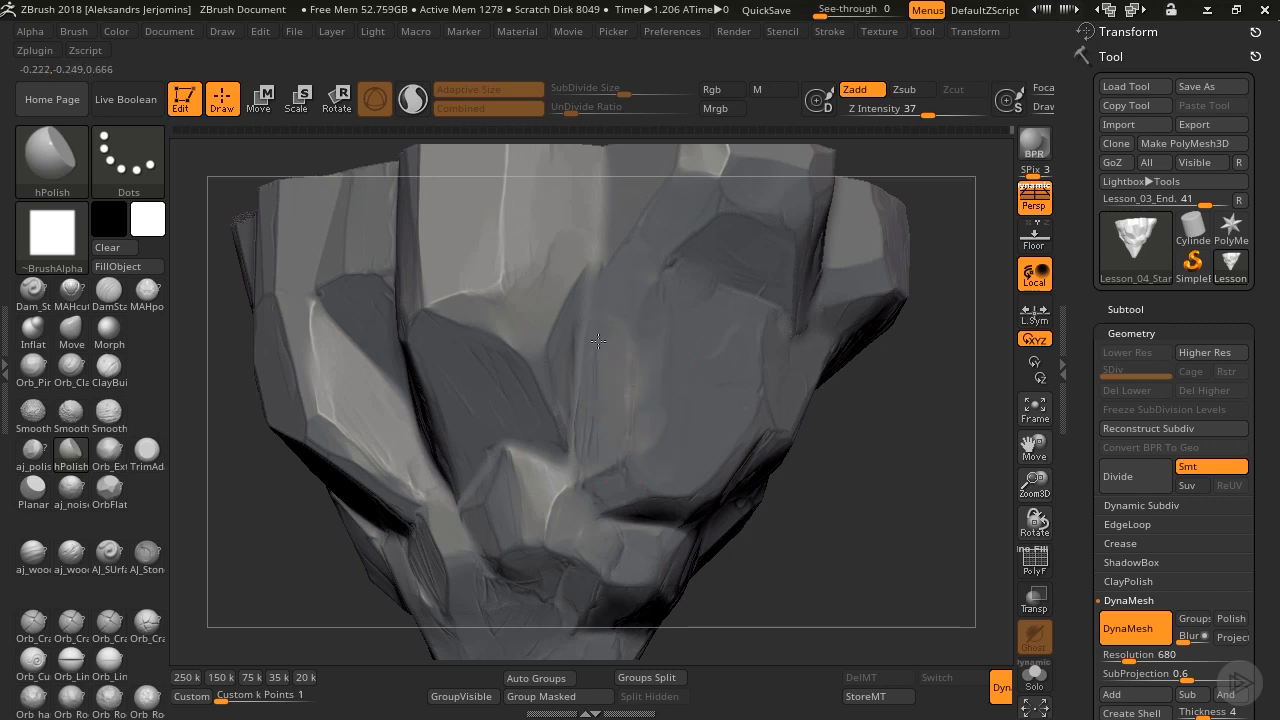
mouse_move(558, 352)
mouse_down()
mouse_move(564, 292)
mouse_move(543, 344)
mouse_move(467, 300)
mouse_move(538, 350)
mouse_up()
Polish the long ridge running along the side of the large oval facet.
drag(1036, 481, 1034, 452)
drag(1033, 447, 915, 425)
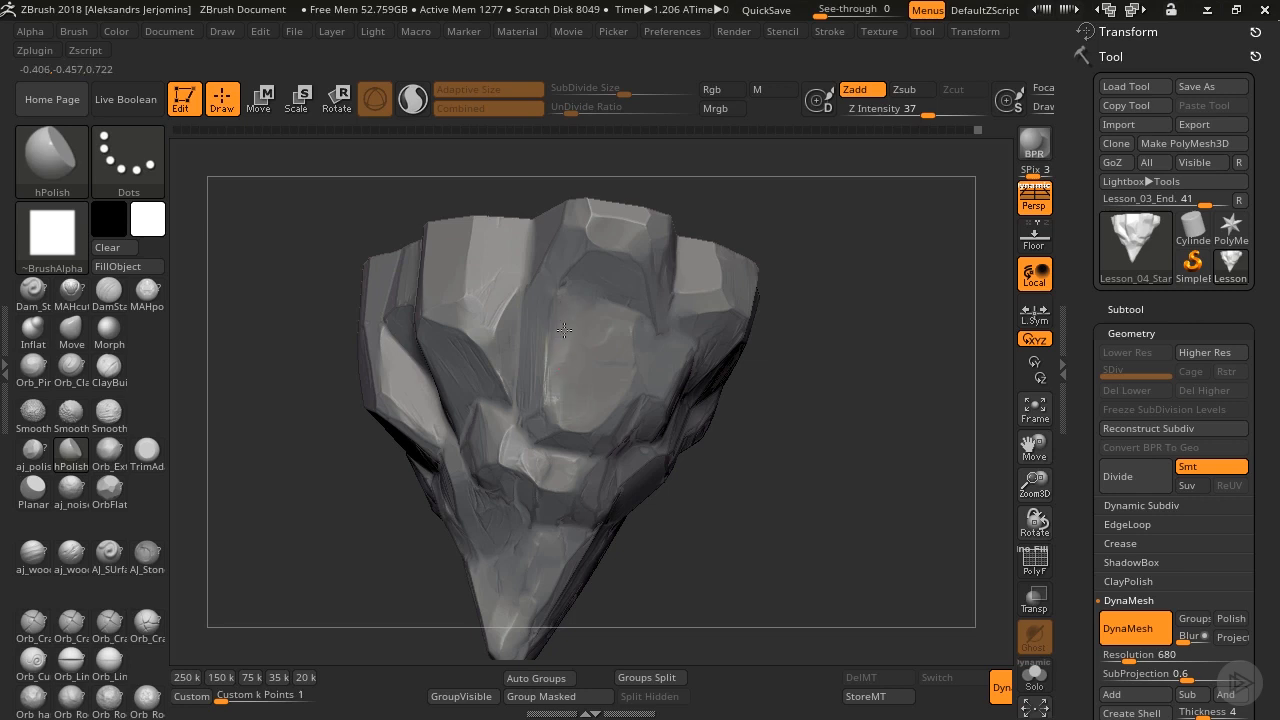
mouse_move(564, 330)
mouse_down()
mouse_move(597, 385)
mouse_move(582, 391)
mouse_up()
drag(785, 598, 797, 537)
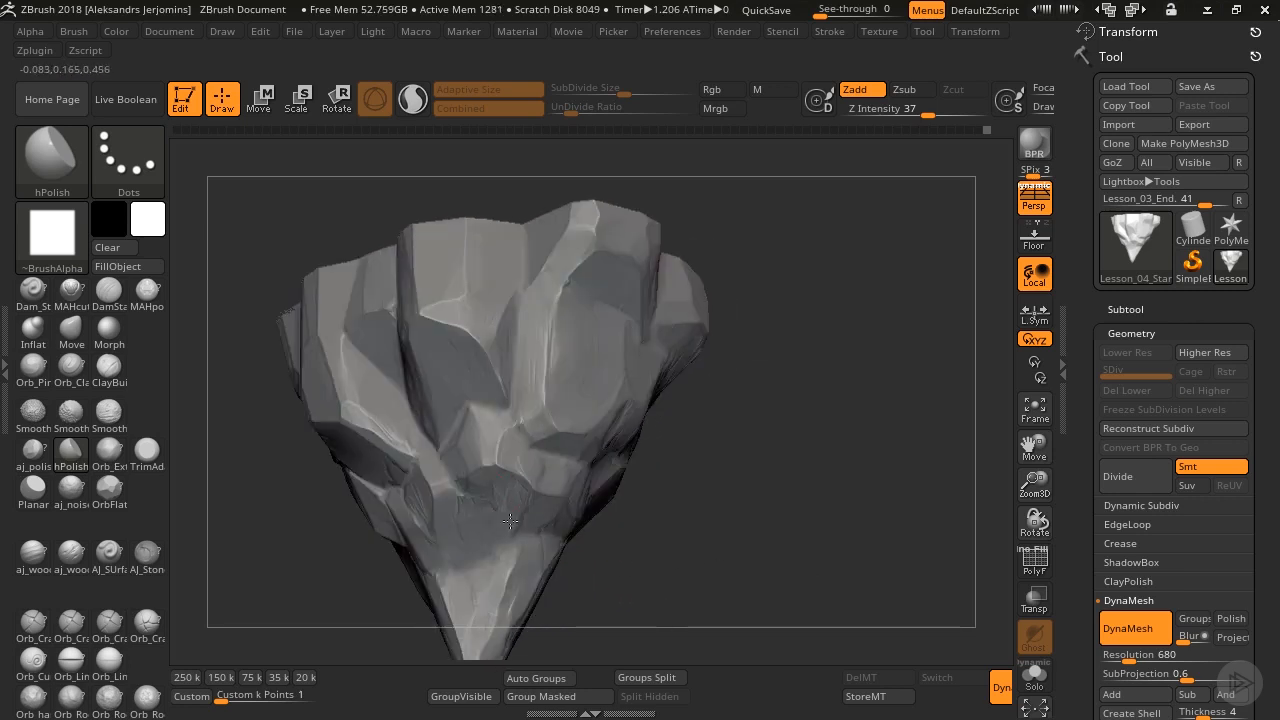
Examine the polished facets and overall silhouette of the rock from several sides.
drag(1033, 485, 1036, 494)
drag(1035, 450, 1037, 415)
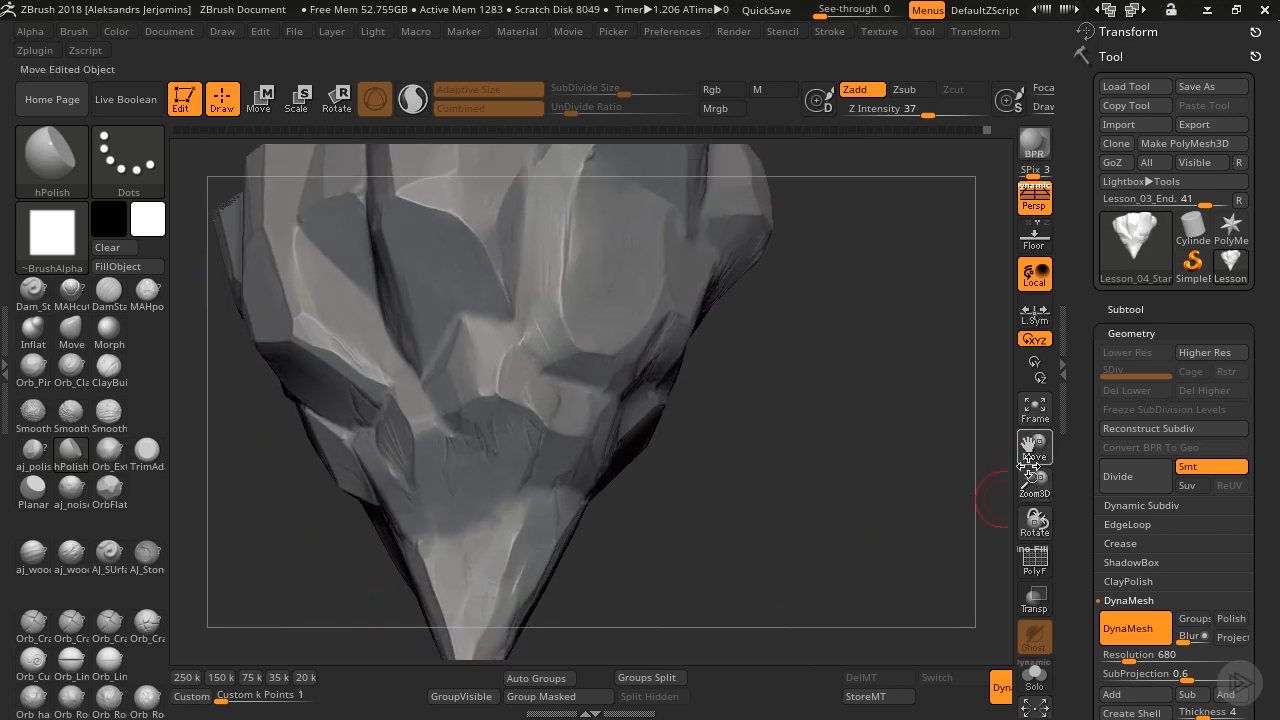
drag(1033, 482, 1028, 454)
drag(808, 465, 815, 520)
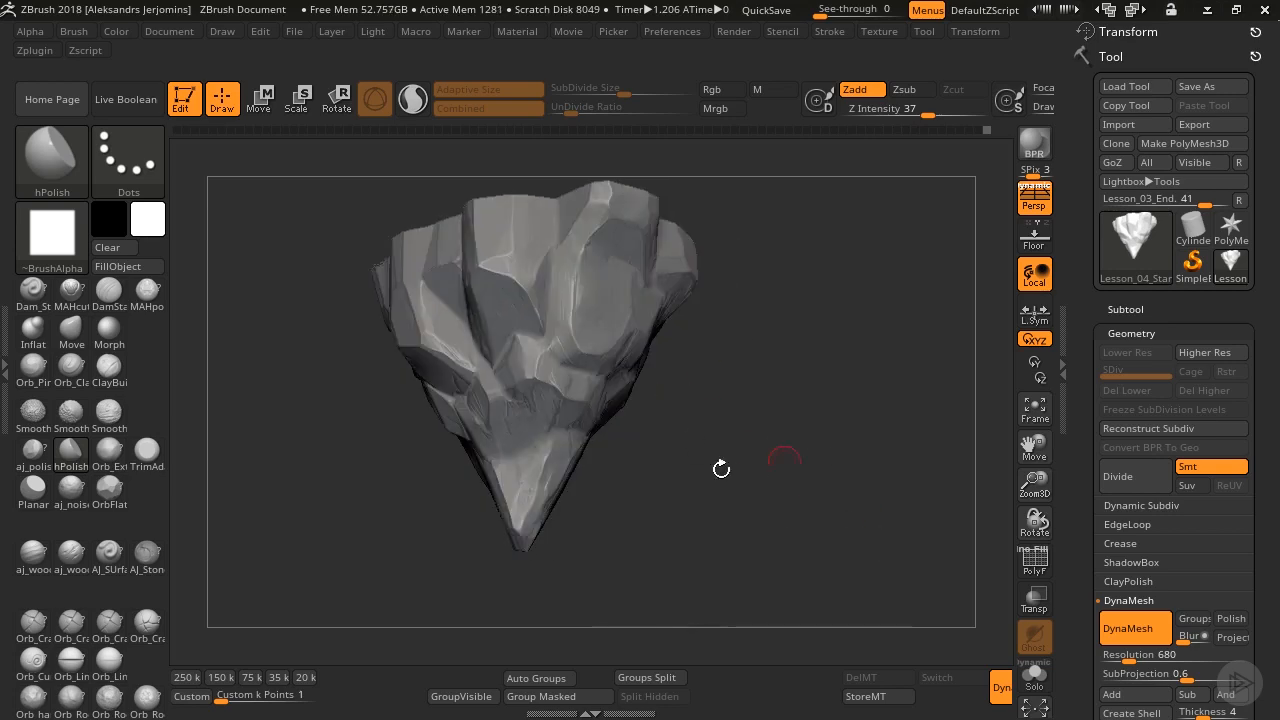
drag(721, 469, 739, 444)
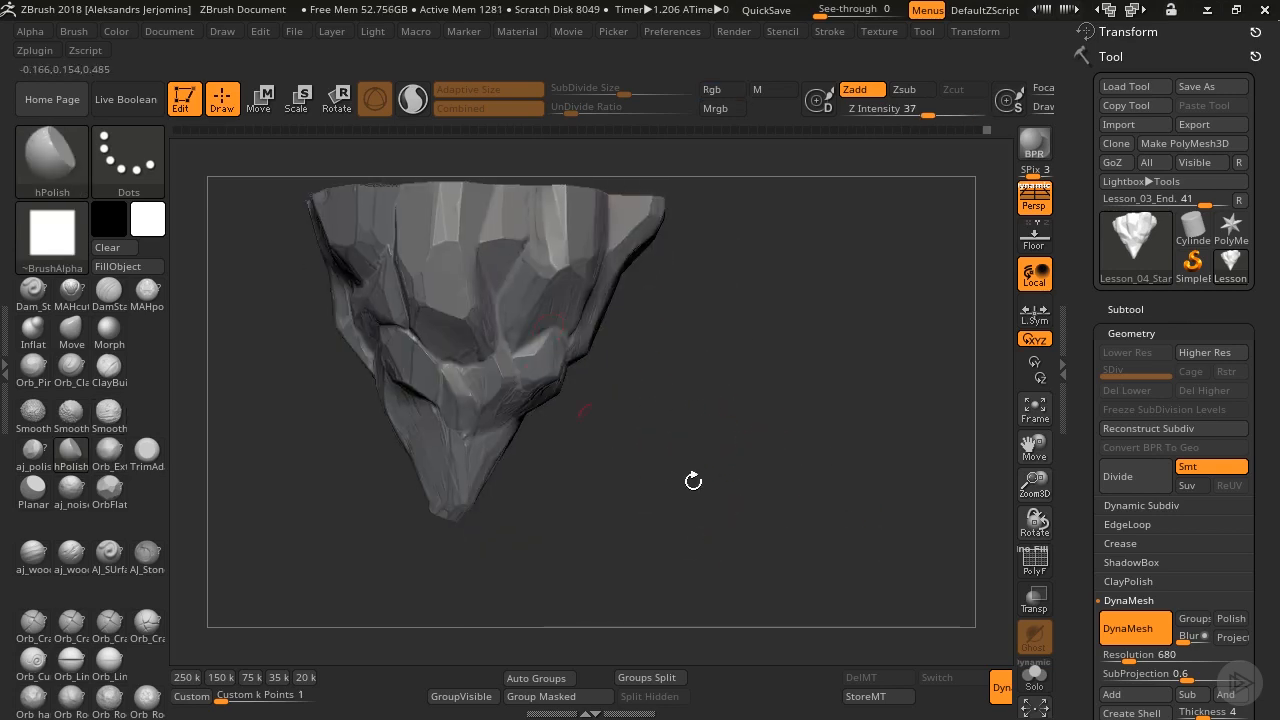
drag(632, 454, 663, 426)
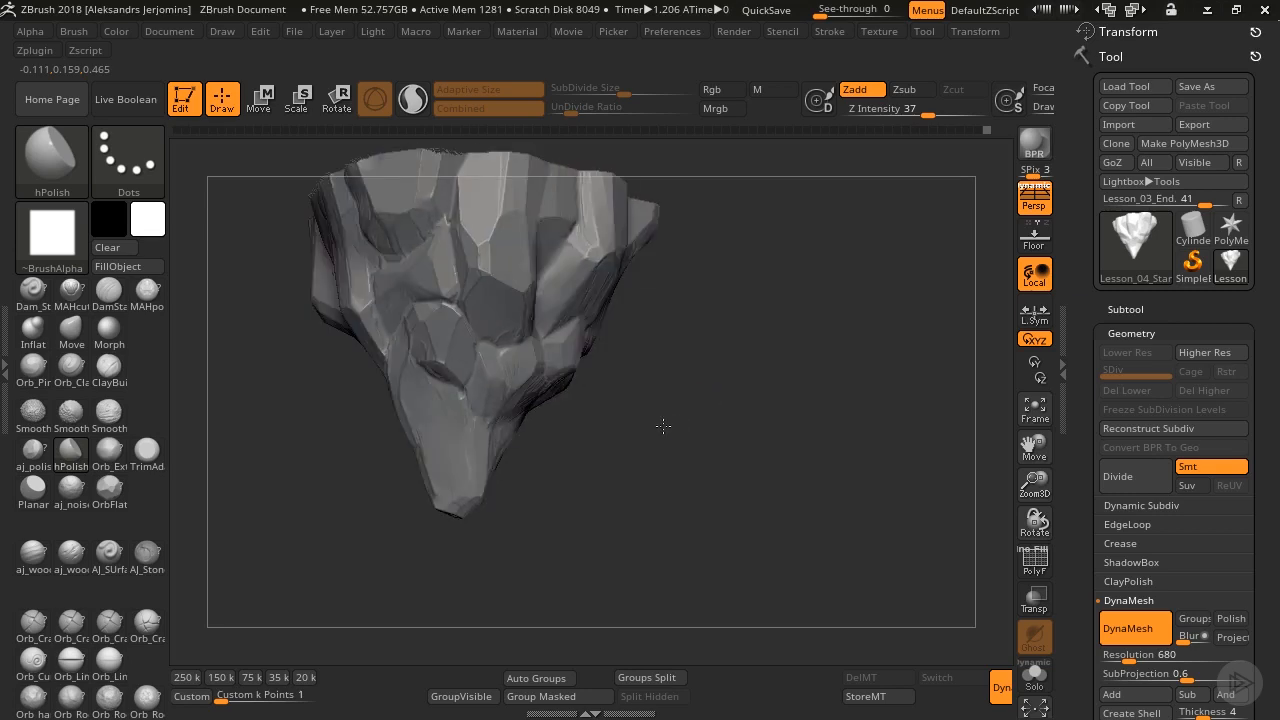